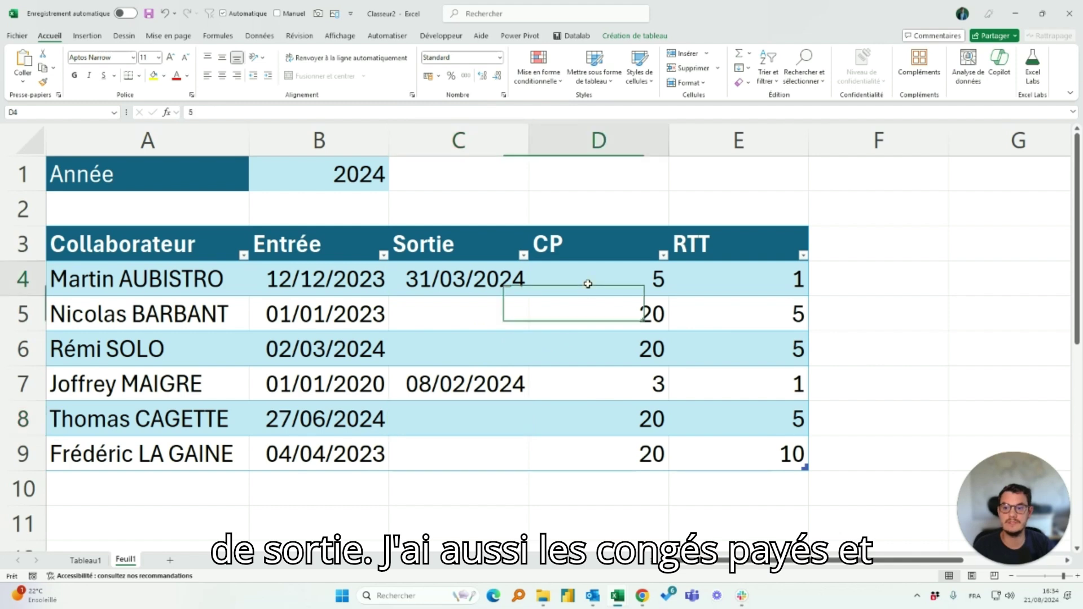
# Examine the RTT and CP columns and the year cell on Feuil1, and the entry dates and Jours travaillés column on Tableau1
pyautogui.moveTo(740, 286); pyautogui.dragTo(785, 466)
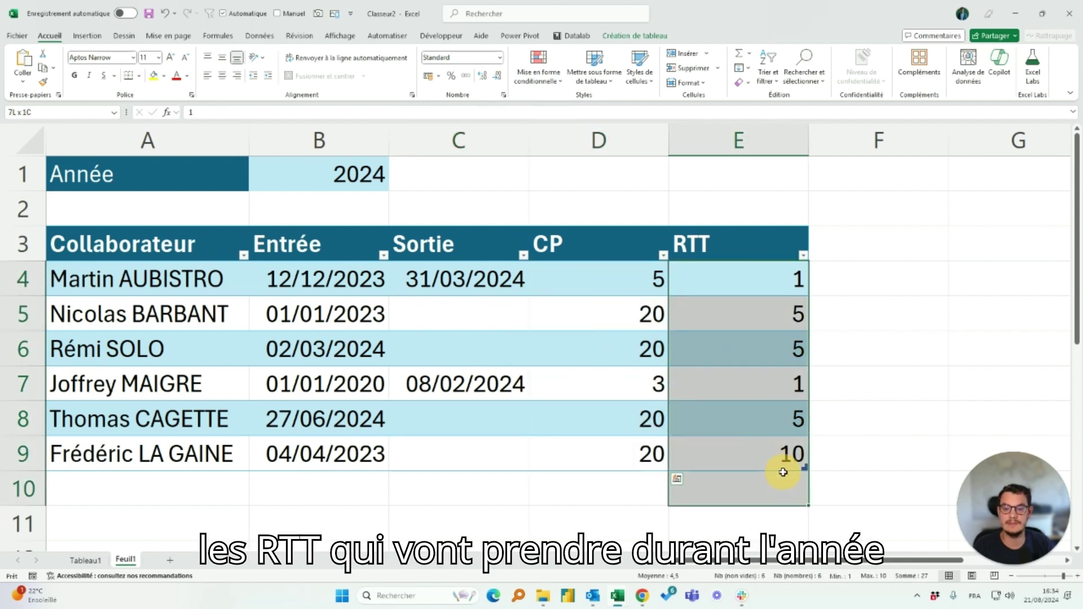
pyautogui.click(297, 165)
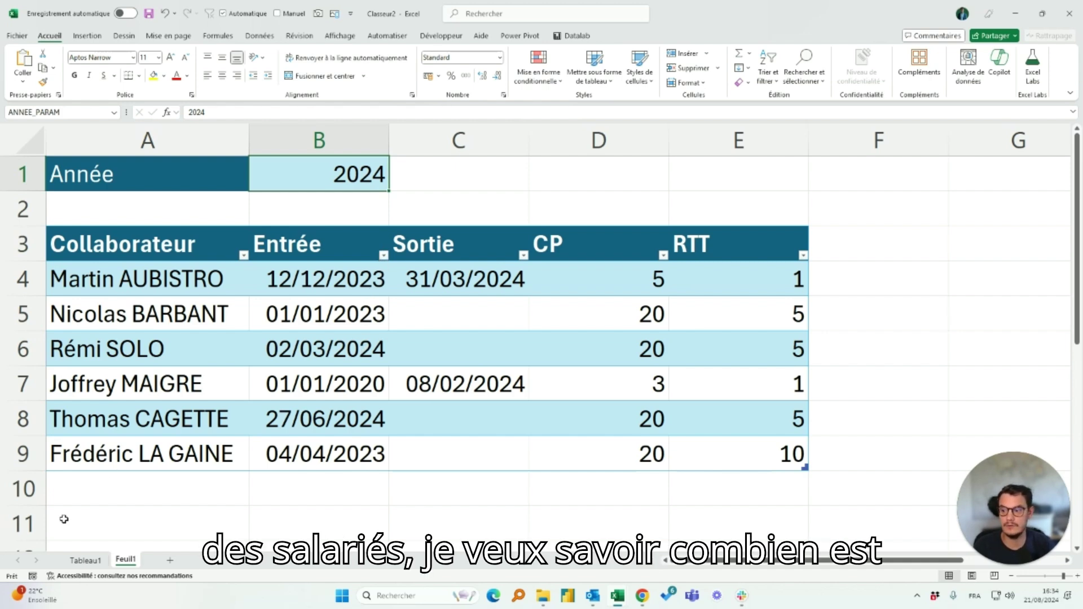
pyautogui.click(85, 561)
pyautogui.moveTo(626, 257); pyautogui.dragTo(737, 425)
pyautogui.click(580, 488)
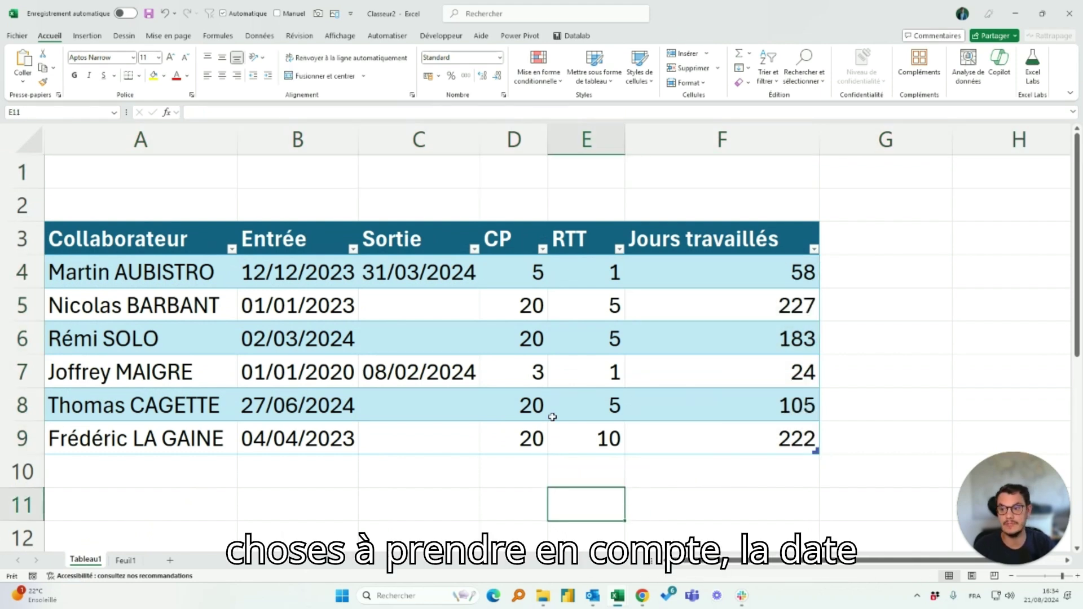
pyautogui.click(302, 362)
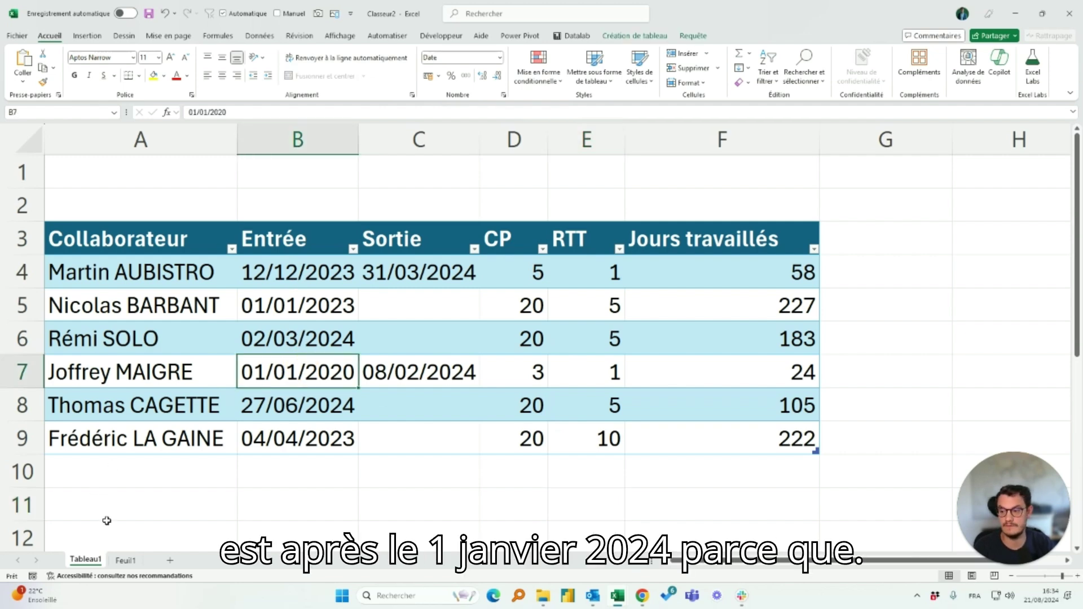
pyautogui.click(127, 560)
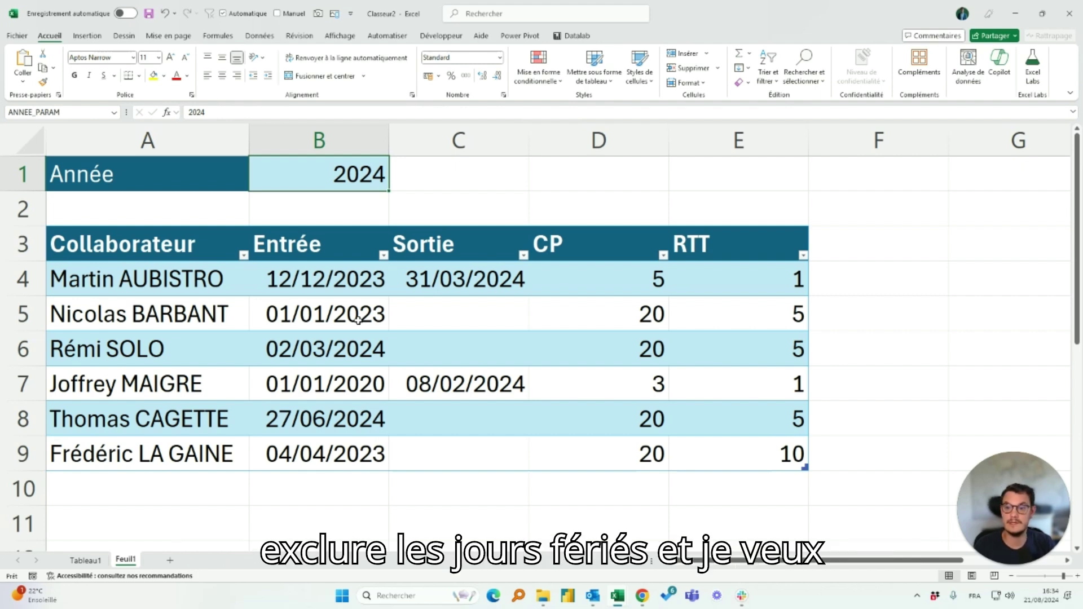
pyautogui.moveTo(655, 283); pyautogui.dragTo(756, 471)
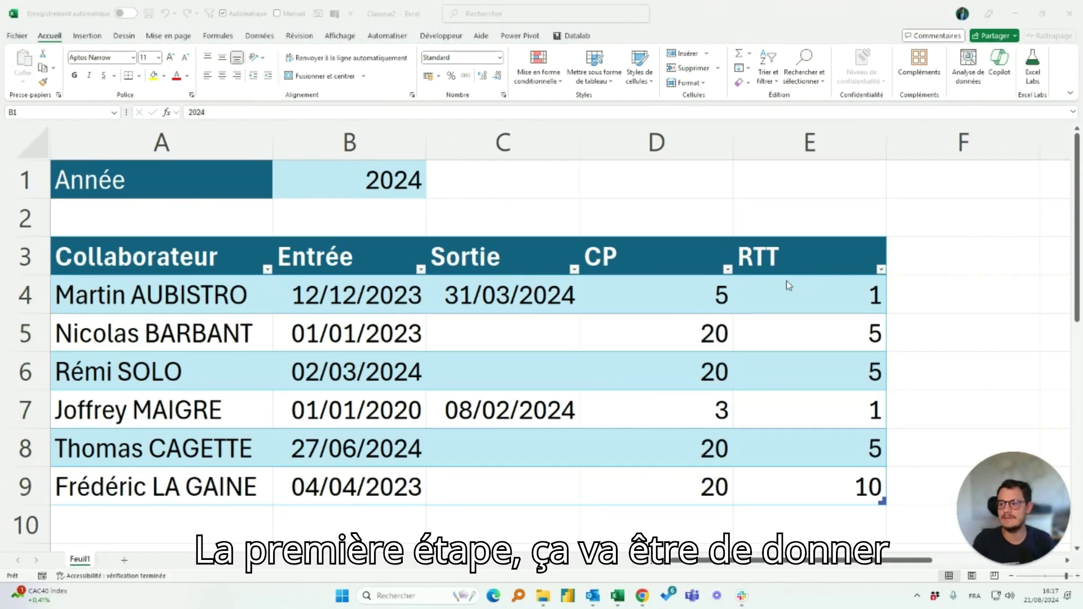
# Name the year cell B1 ANNEE_PARAM
pyautogui.click(332, 183)
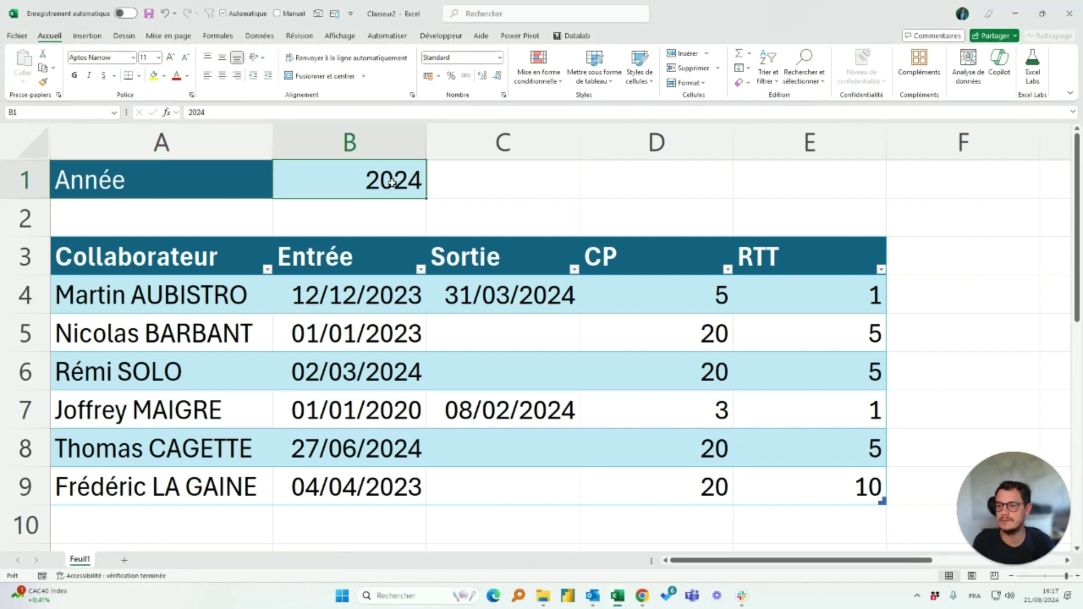
pyautogui.click(78, 112)
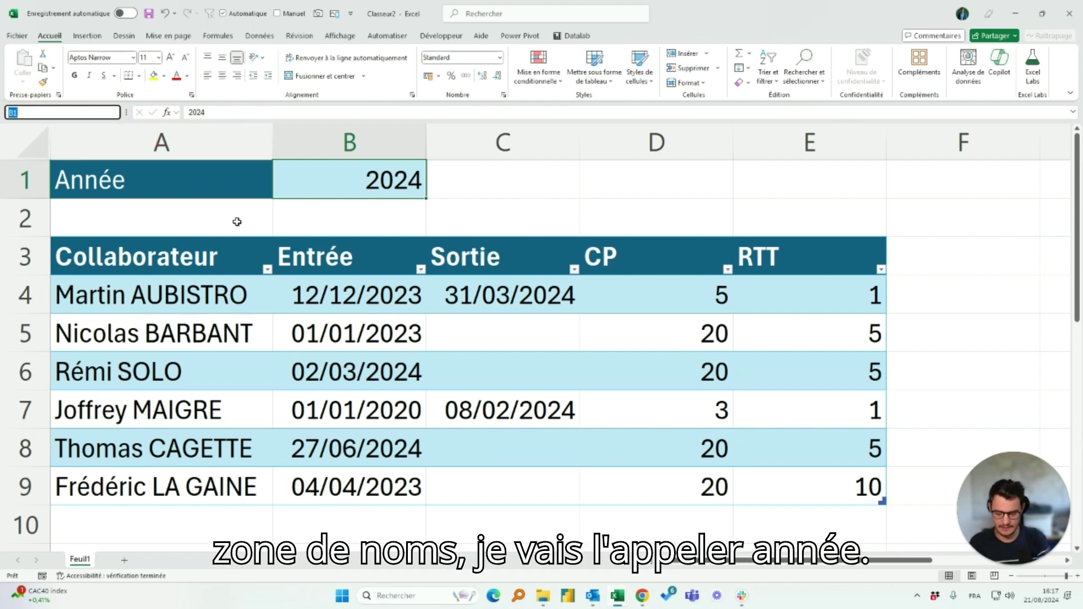
pyautogui.write('ANNEE_P')
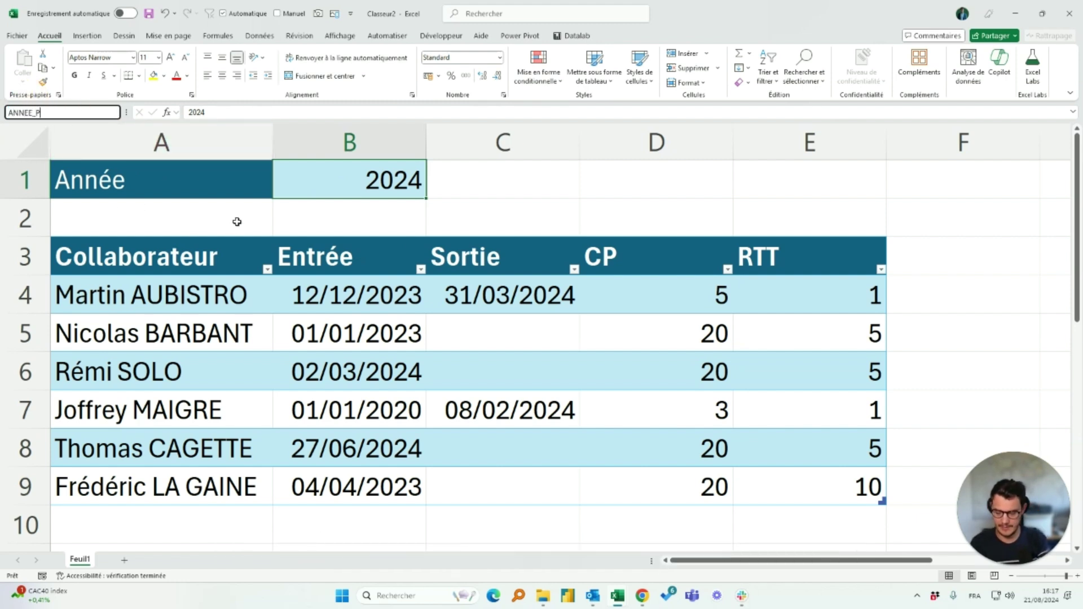
pyautogui.write('ARAM')
pyautogui.press('Return')
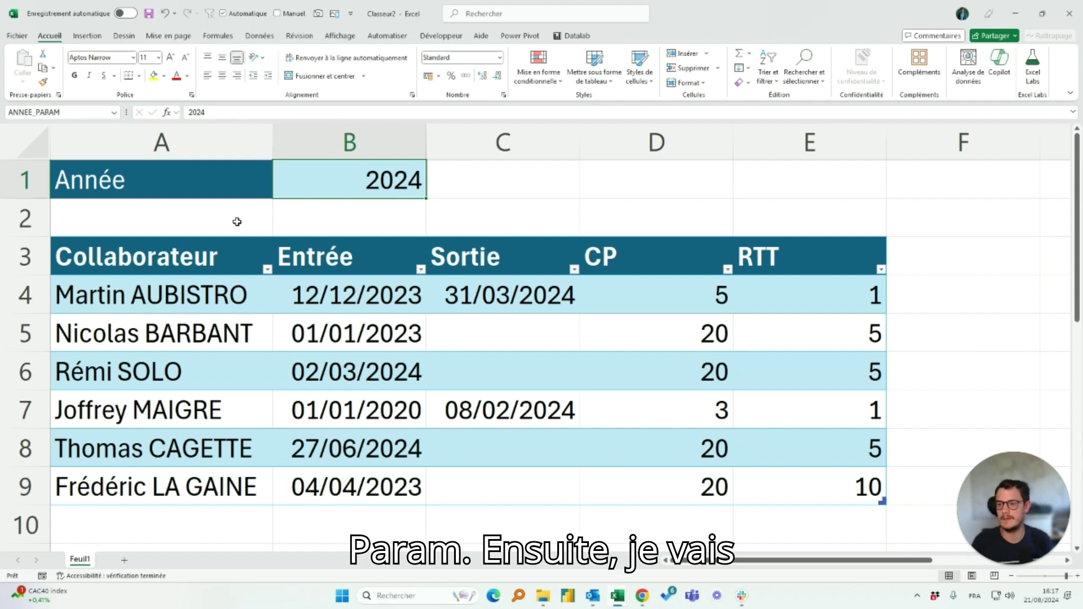
# Load the employee table into the Power Query Editor as a query from table or range
pyautogui.click(344, 369)
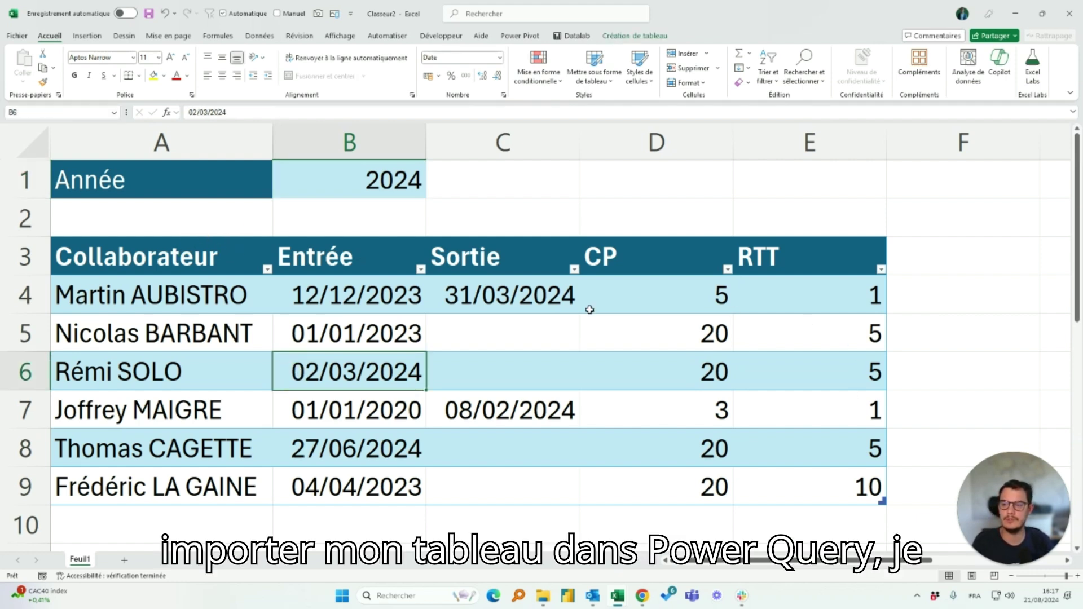
pyautogui.rightClick(389, 325)
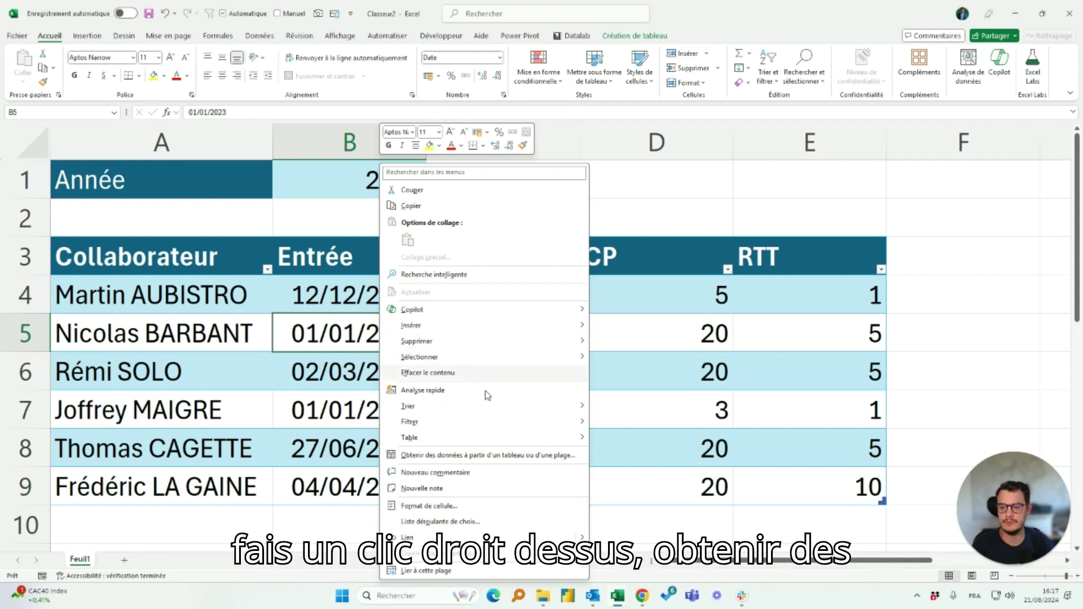
pyautogui.click(489, 458)
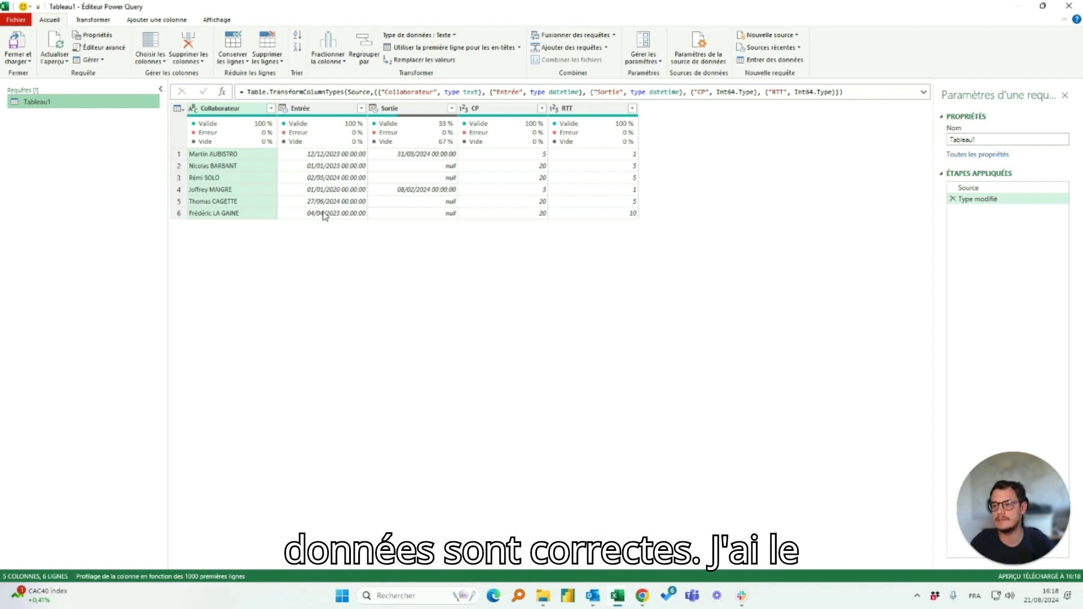
# Change the data type of the Entrée and Sortie columns to Date, replacing the existing type conversion
pyautogui.click(334, 110)
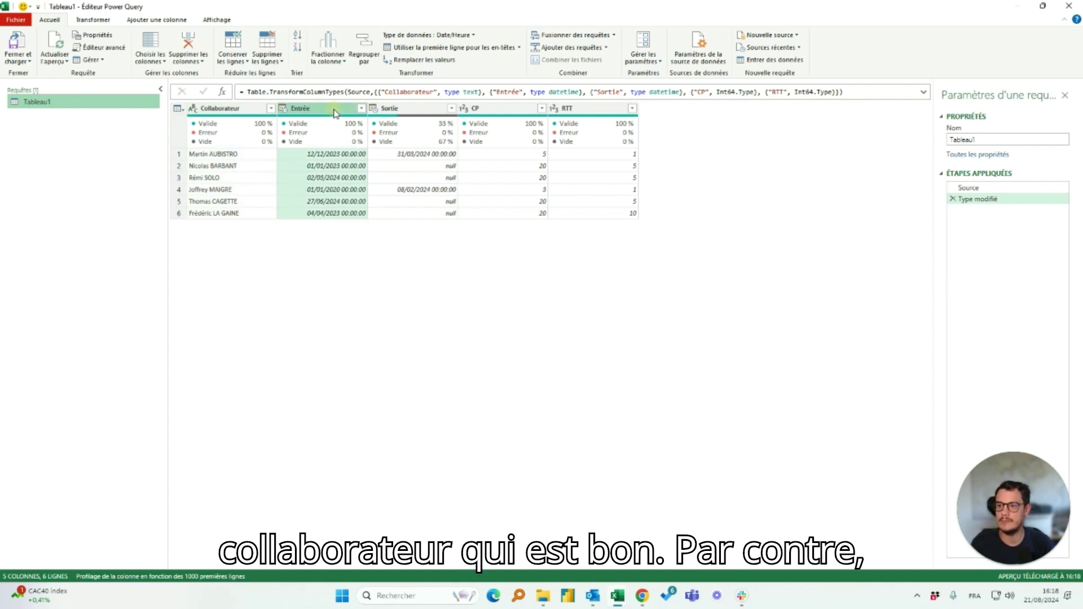
pyautogui.keyDown('ctrl'); pyautogui.click(373, 116); pyautogui.keyUp('ctrl')
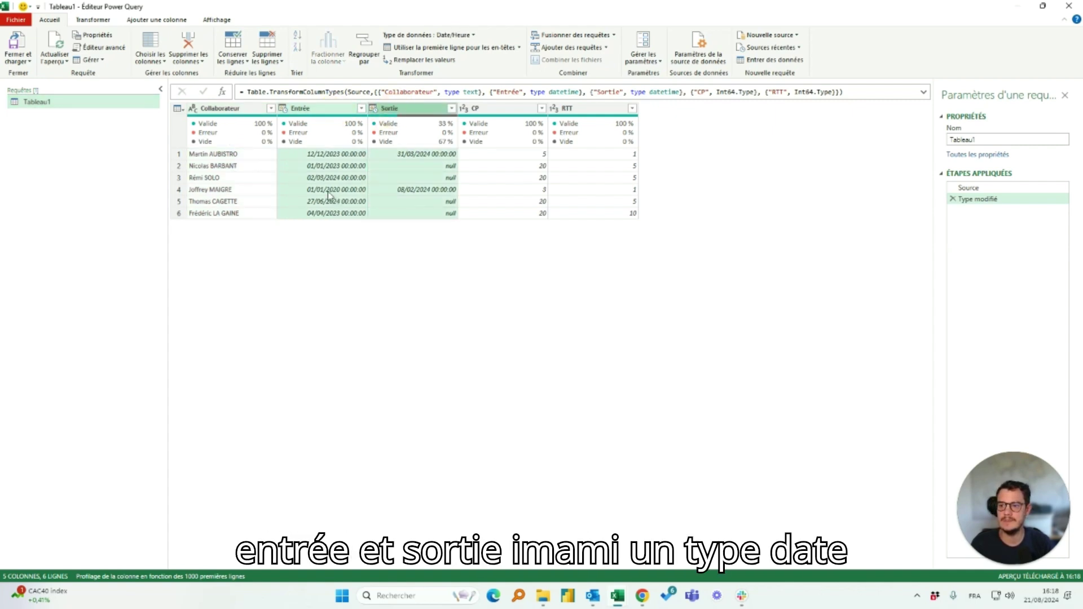
pyautogui.click(451, 36)
pyautogui.click(409, 111)
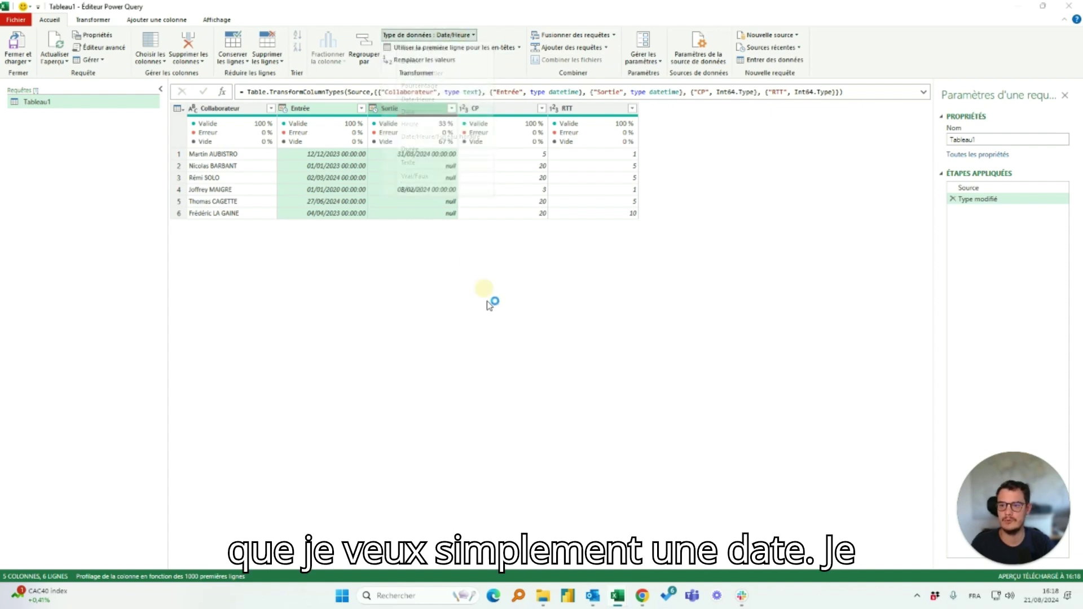
pyautogui.click(499, 326)
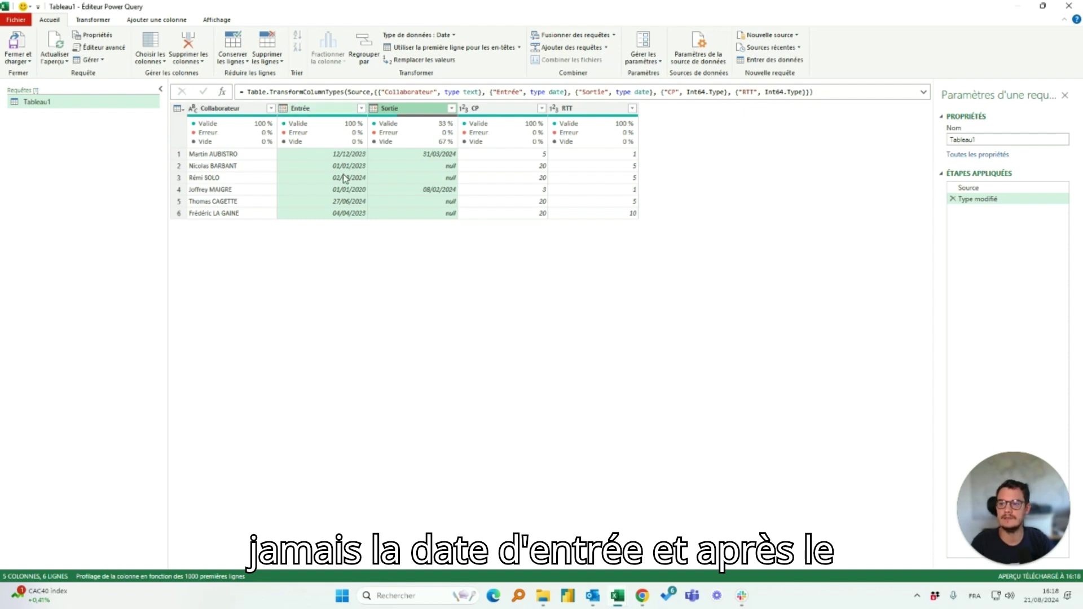
# Examine the third row's Entrée date and the filled-in dates in the Sortie column
pyautogui.click(329, 179)
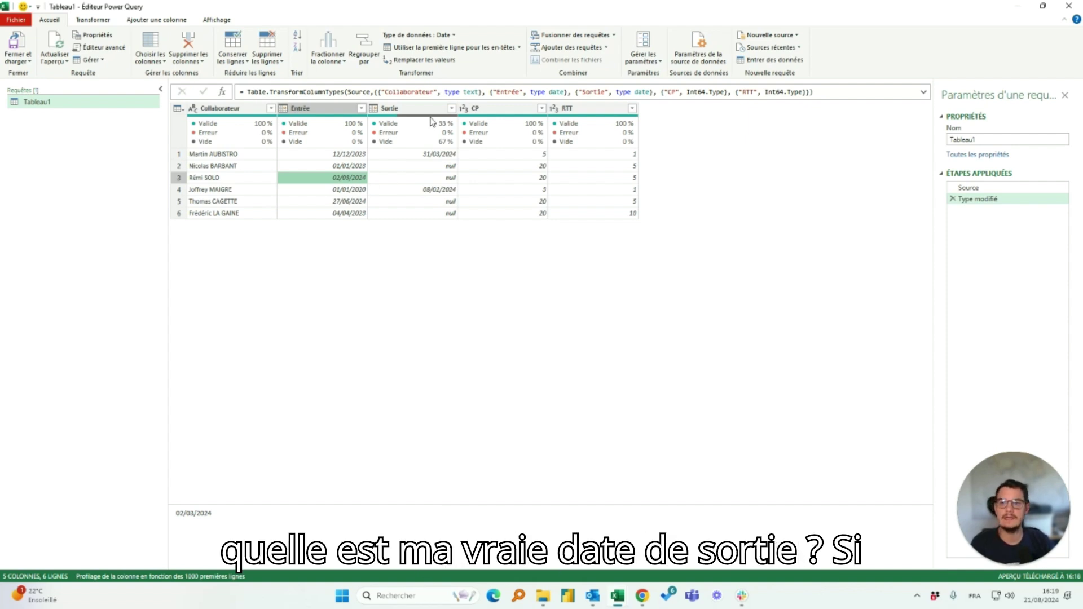
pyautogui.moveTo(432, 121)
pyautogui.click(501, 190)
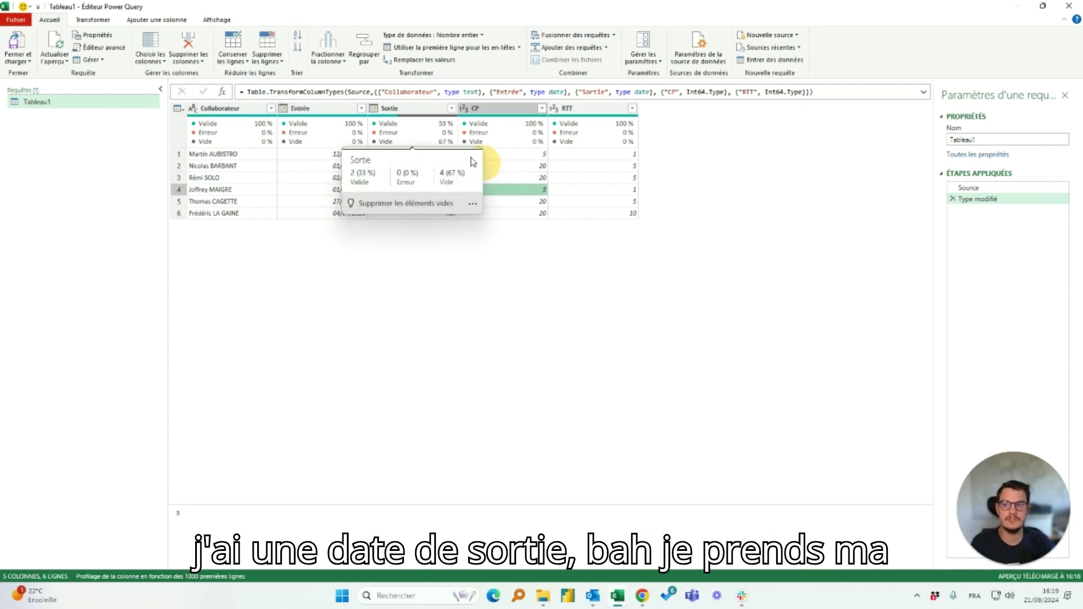
pyautogui.click(438, 153)
pyautogui.click(432, 190)
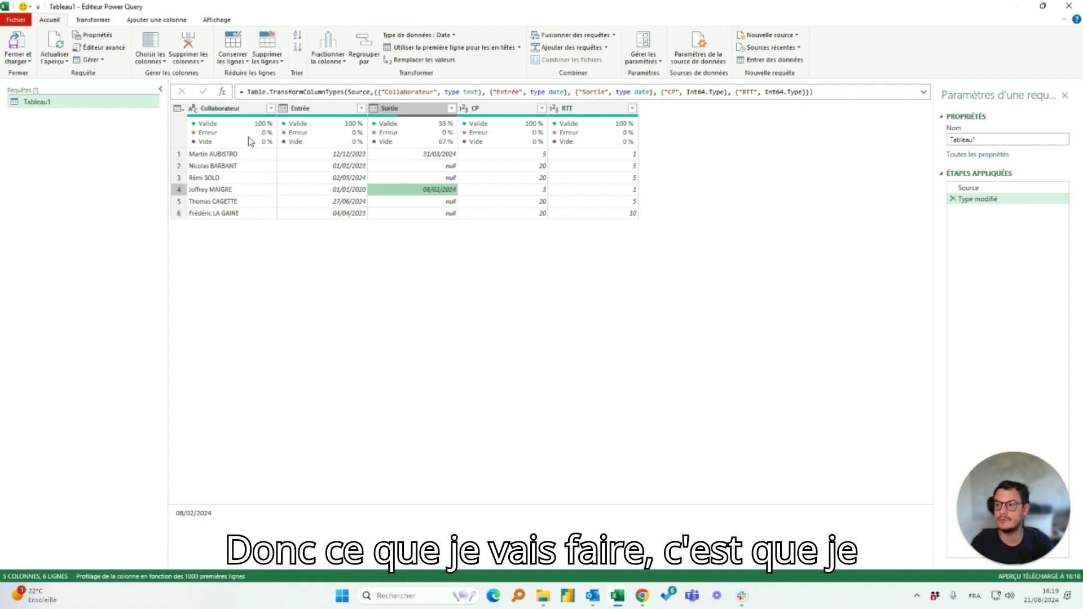
# Start a new conditional column in the query and name it Début
pyautogui.click(161, 19)
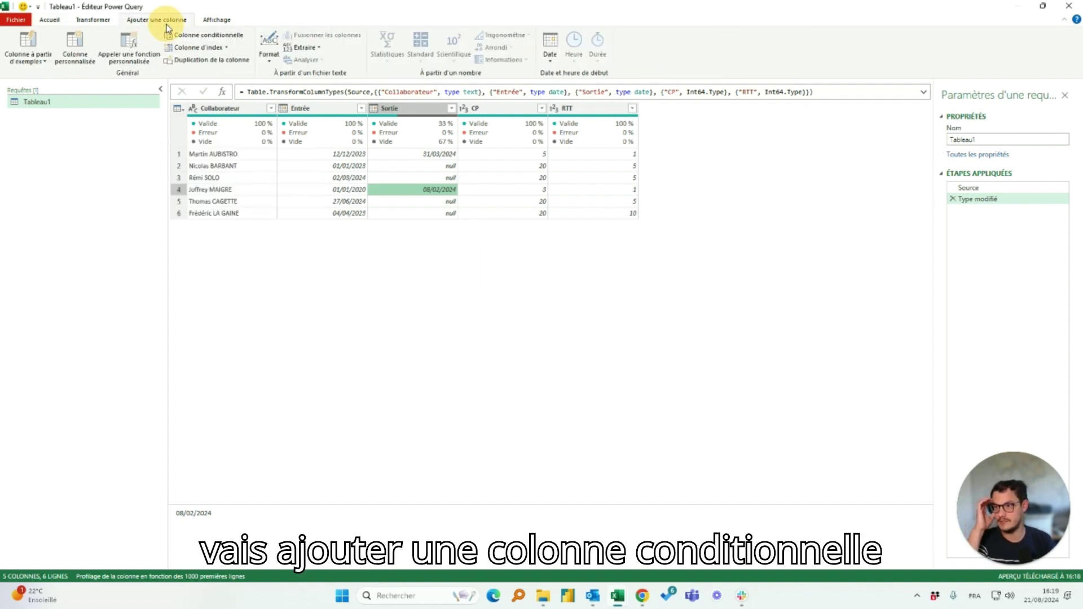
pyautogui.click(186, 36)
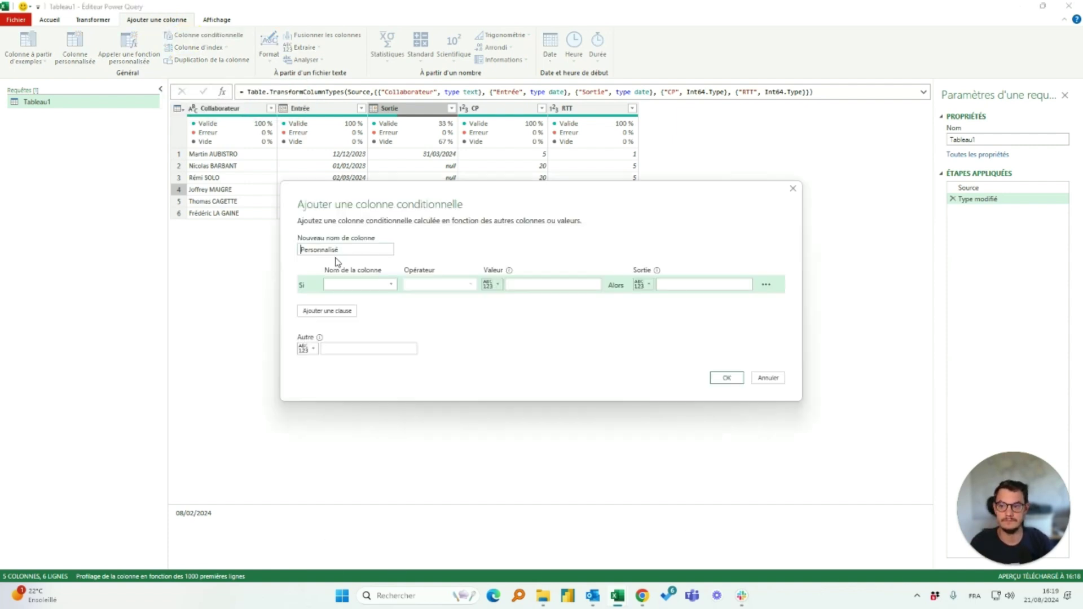
pyautogui.doubleClick(343, 248)
pyautogui.write('Début')
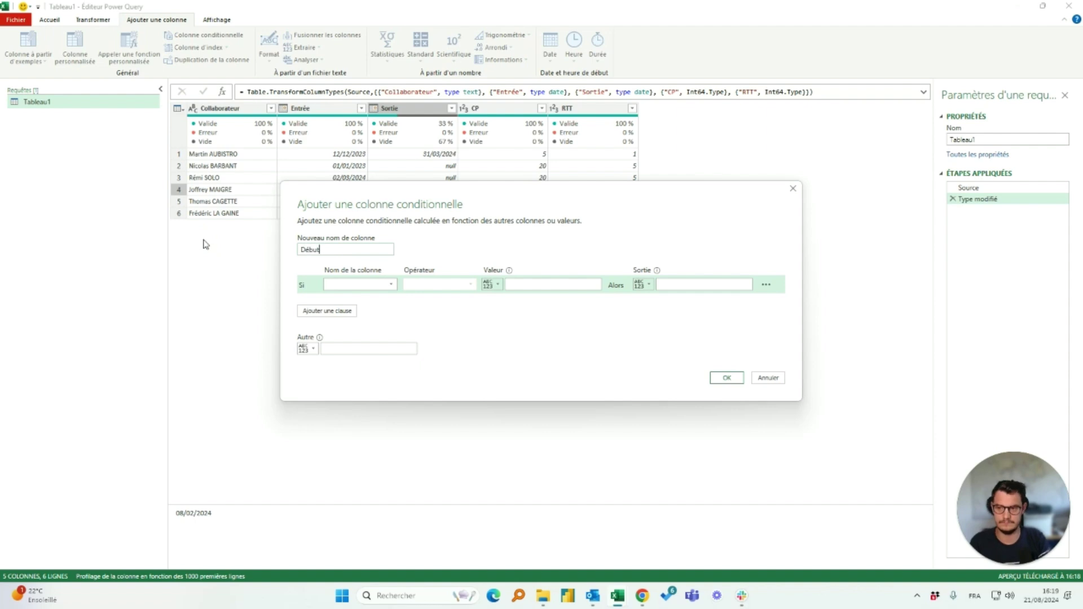
# Define the Début condition so that an Entrée date before (antérieur au) 01/01/2024 returns 01/01/2024
pyautogui.click(347, 285)
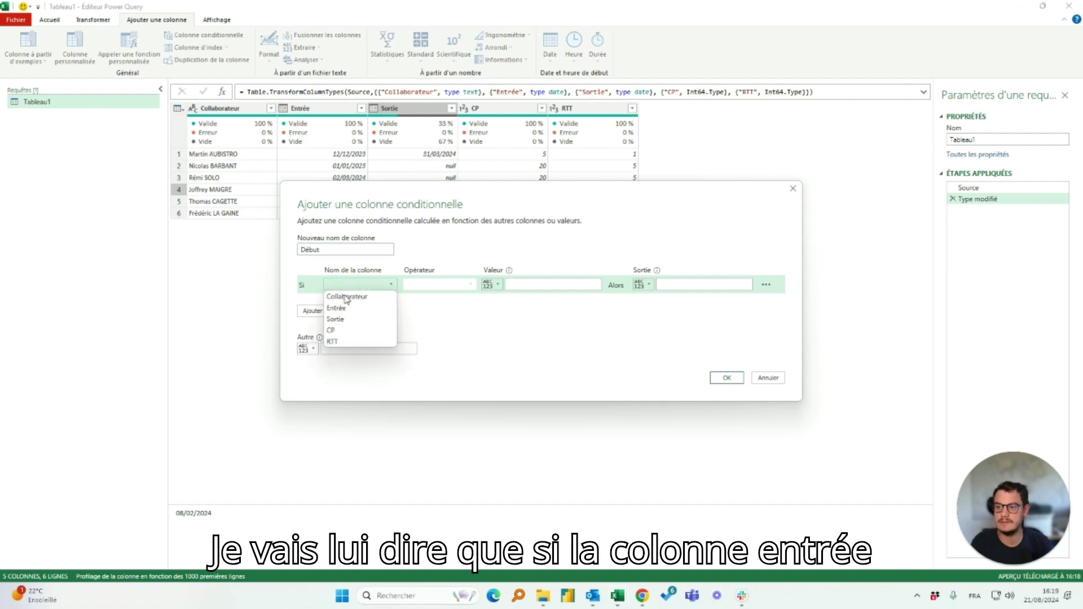
pyautogui.click(348, 309)
pyautogui.click(414, 287)
pyautogui.click(423, 319)
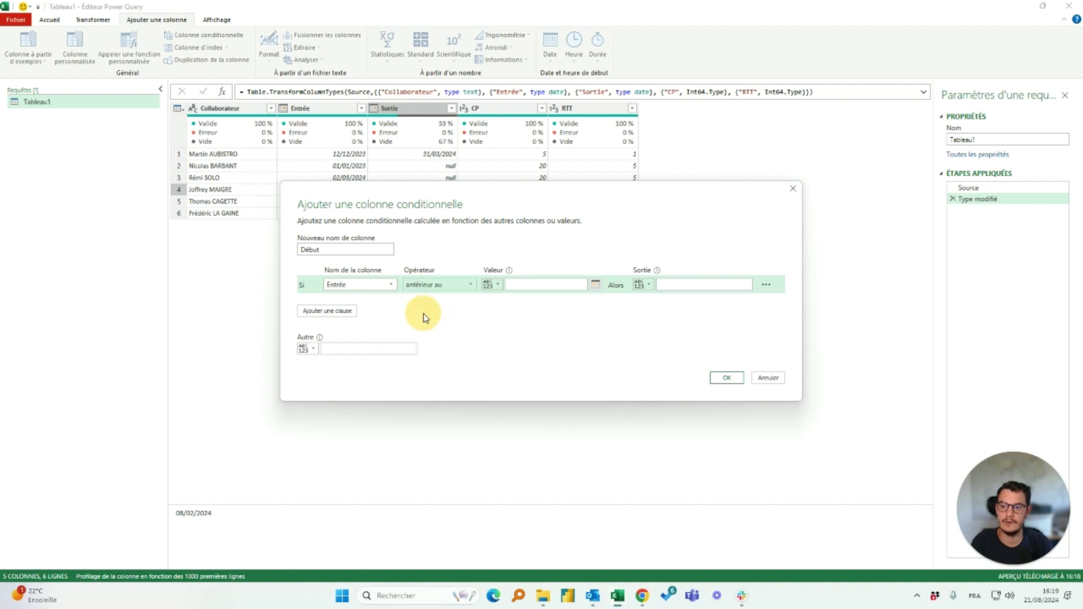
pyautogui.click(533, 283)
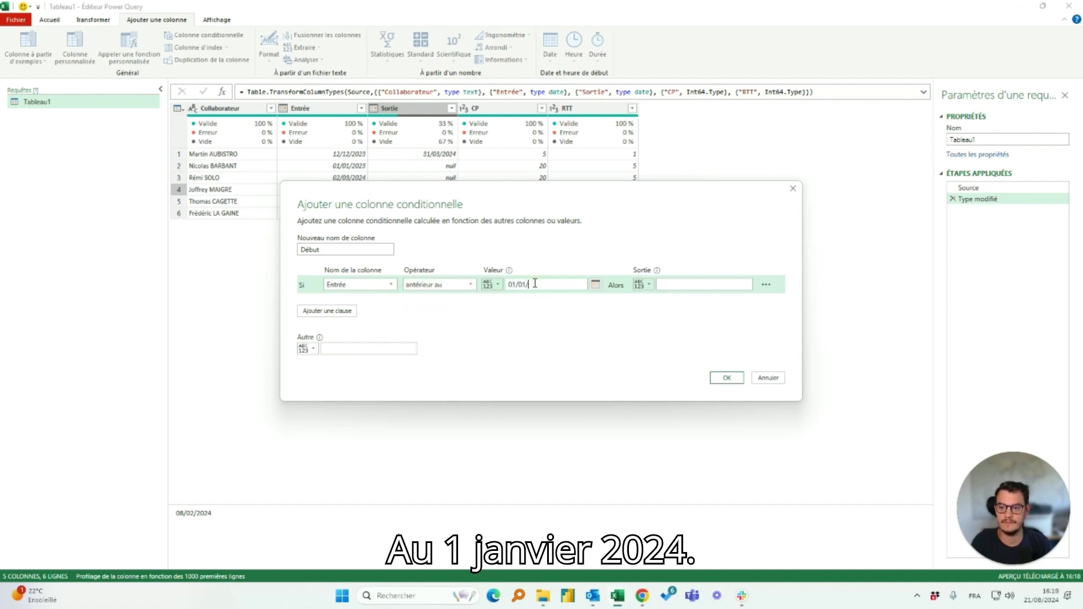
pyautogui.click(640, 286)
pyautogui.click(676, 297)
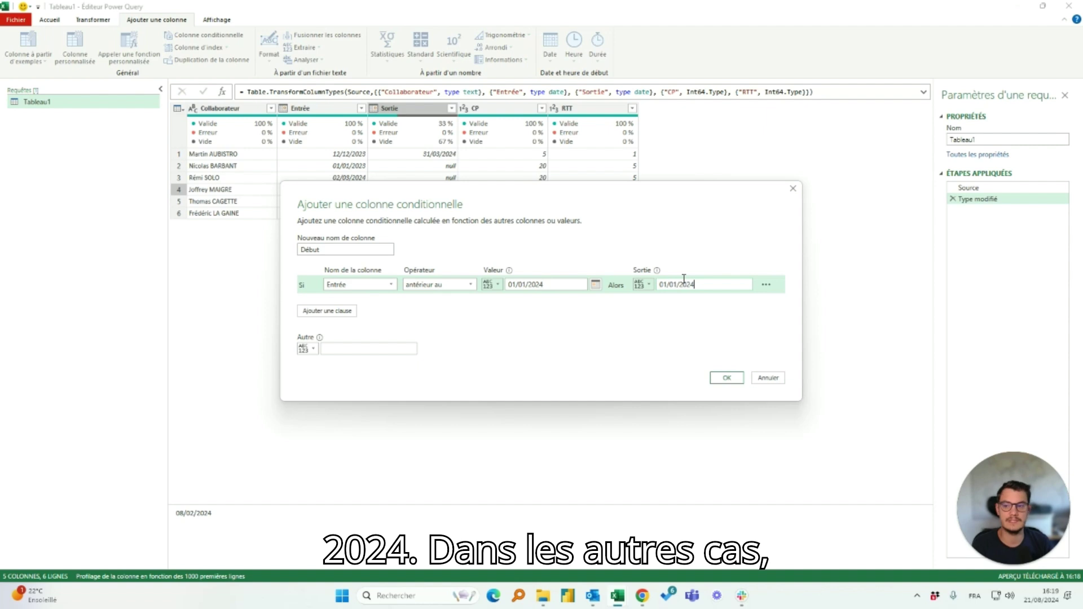
# Use the Entrée column as the otherwise value of the Début column and create the column
pyautogui.click(309, 348)
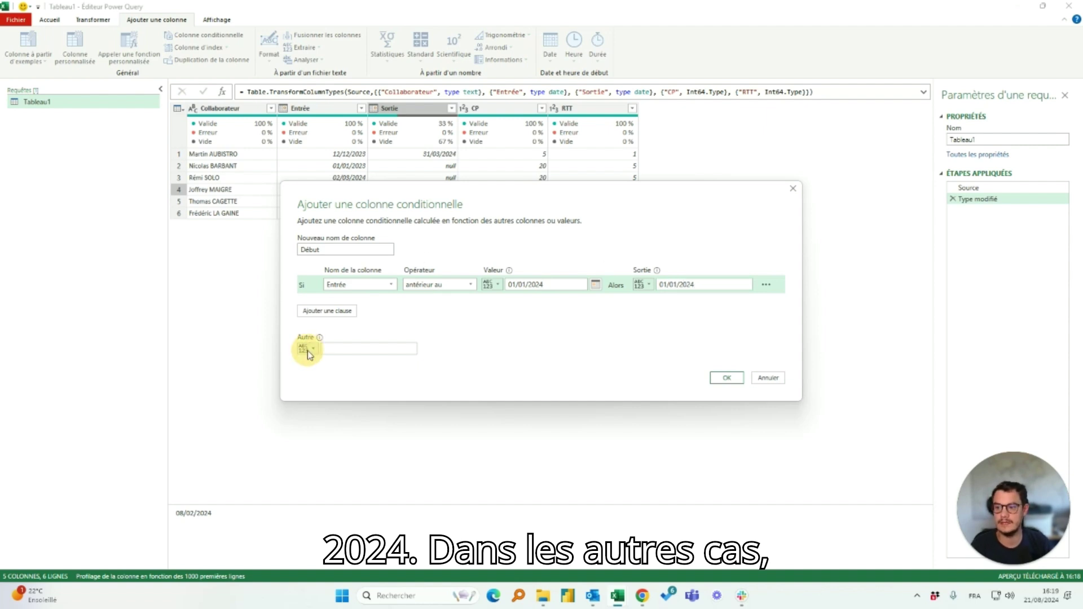
pyautogui.click(349, 373)
pyautogui.click(346, 350)
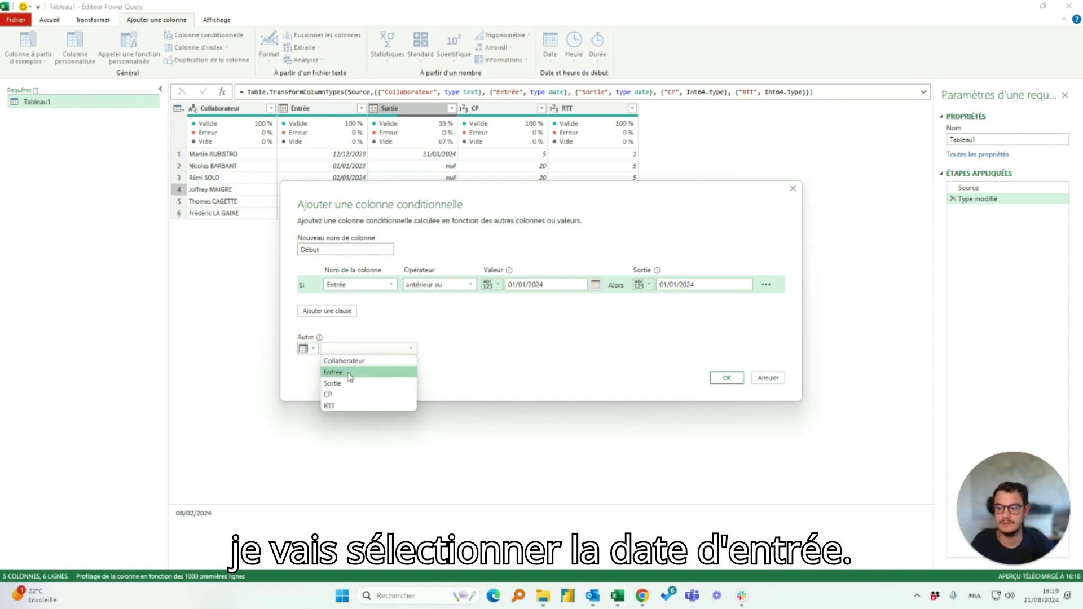
pyautogui.click(348, 375)
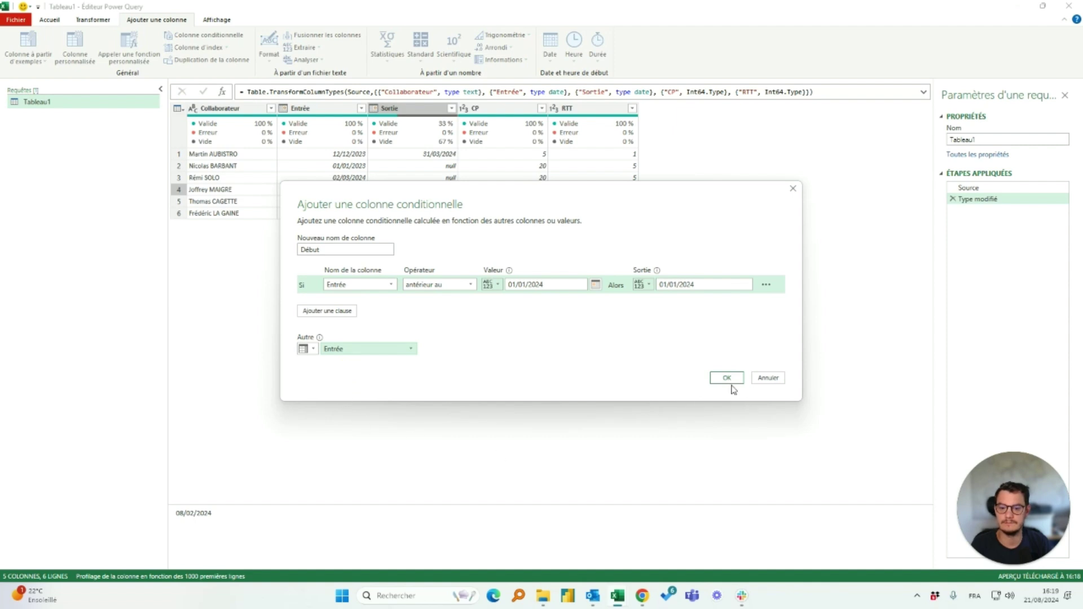
pyautogui.click(726, 379)
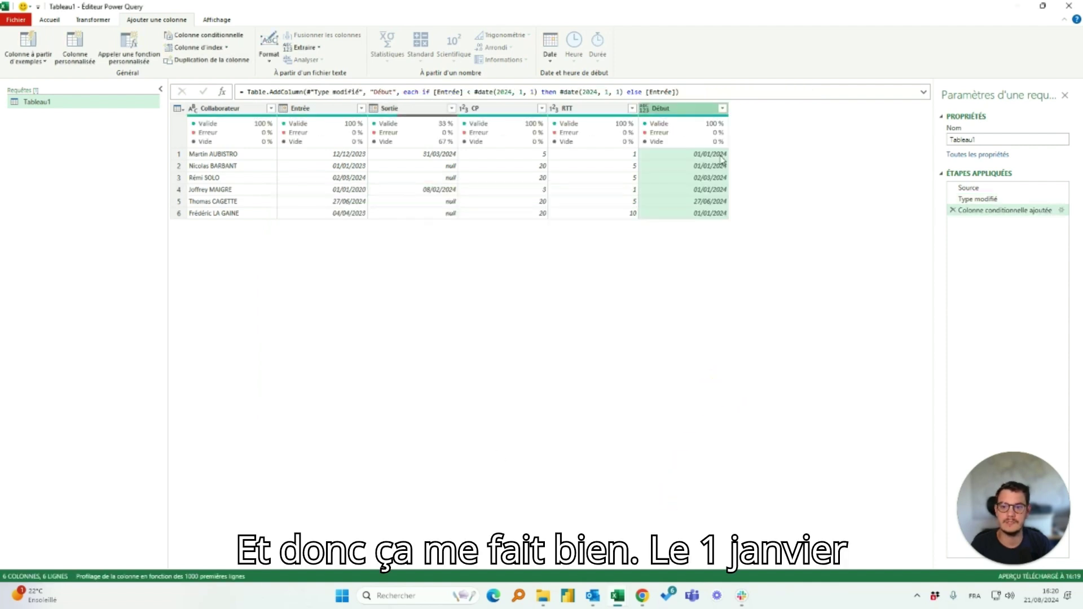
# Check the Début dates in the first five rows against their entry dates
pyautogui.click(720, 155)
pyautogui.click(725, 168)
pyautogui.click(685, 178)
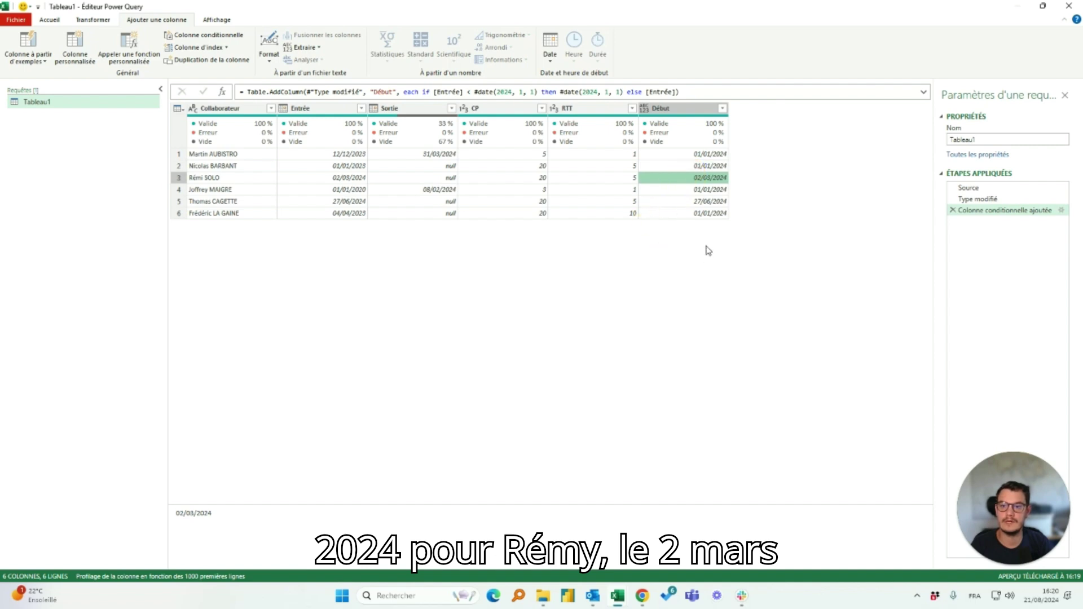
pyautogui.click(683, 191)
pyautogui.click(689, 202)
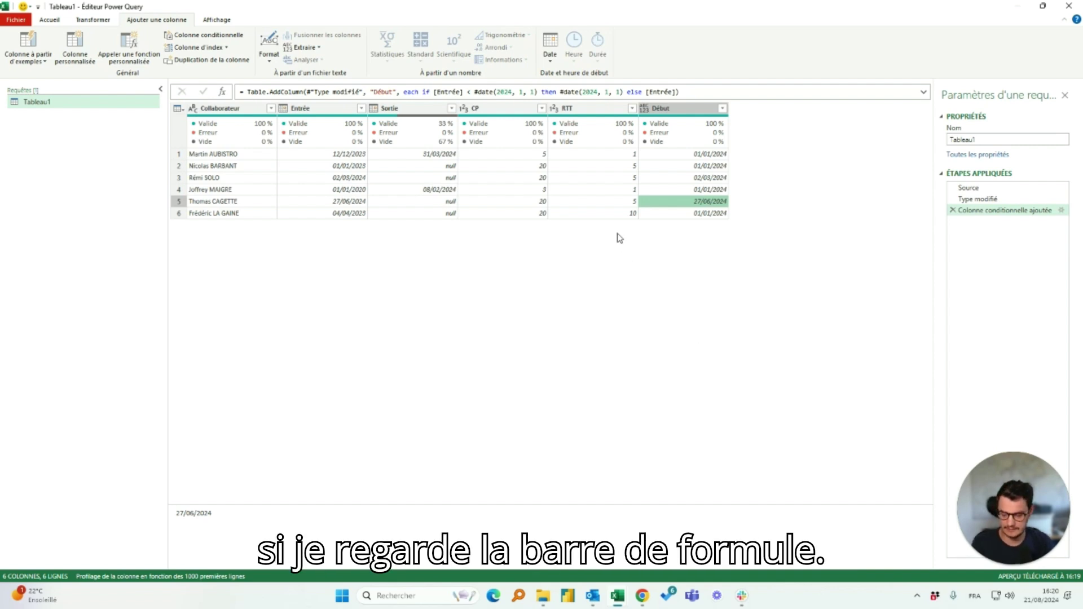
# Examine the hard-coded year in both dates of the Début formula and the Année cell in the worksheet behind the editor
pyautogui.scroll(1, 620, 238)
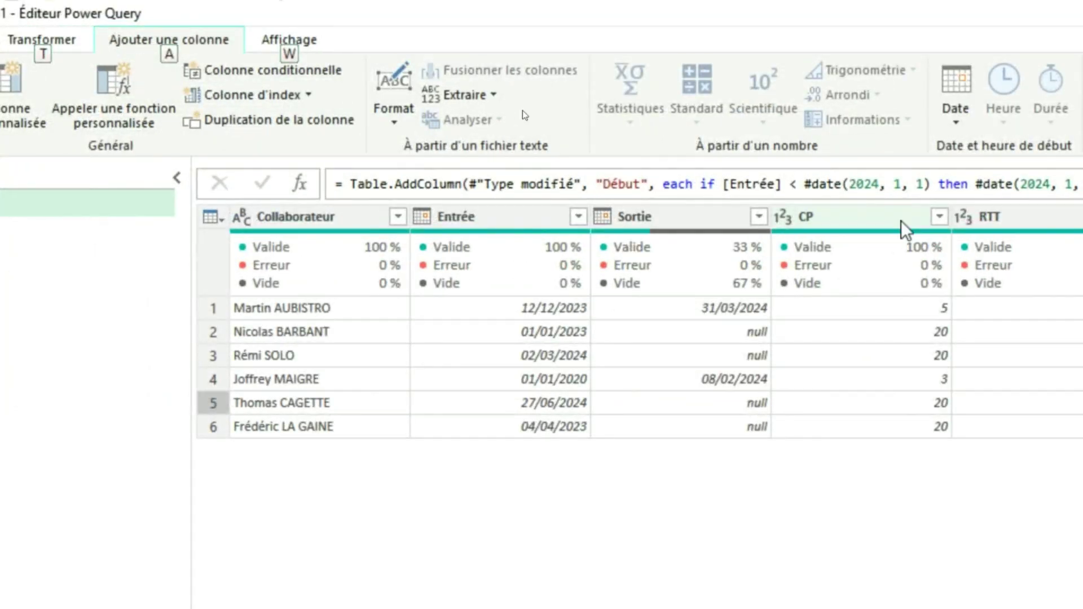
pyautogui.click(858, 192)
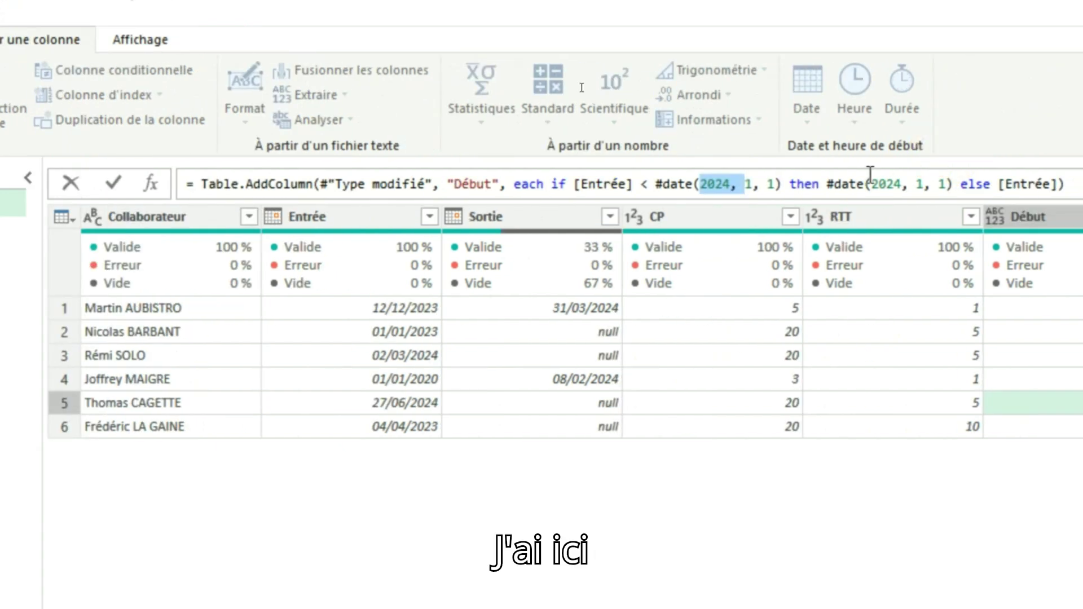
pyautogui.click(1028, 184)
pyautogui.moveTo(894, 175); pyautogui.dragTo(908, 176)
pyautogui.press('alt')
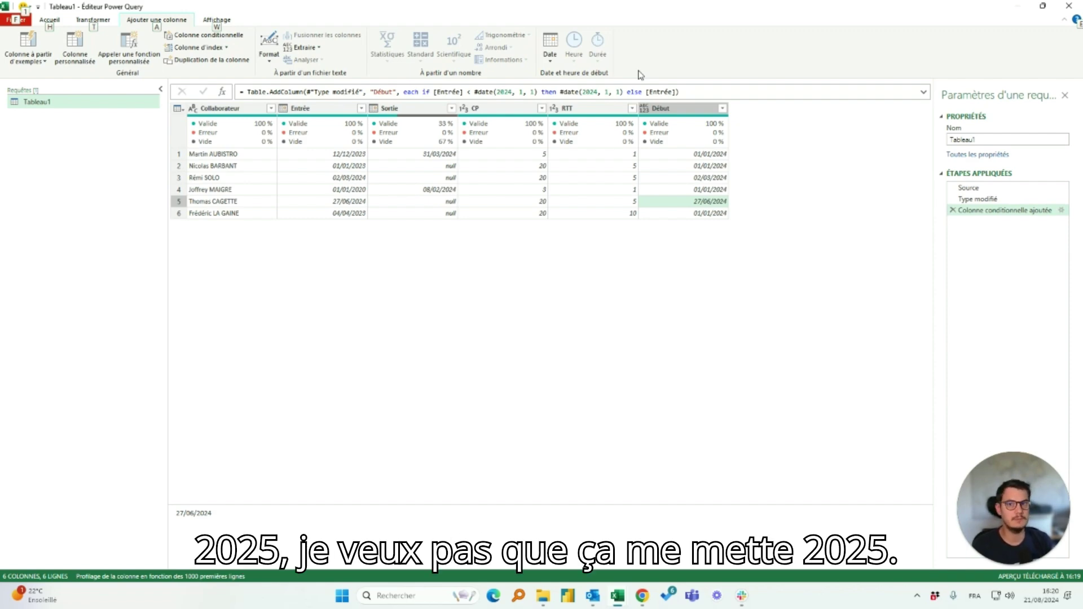
pyautogui.moveTo(635, 11); pyautogui.dragTo(527, 245)
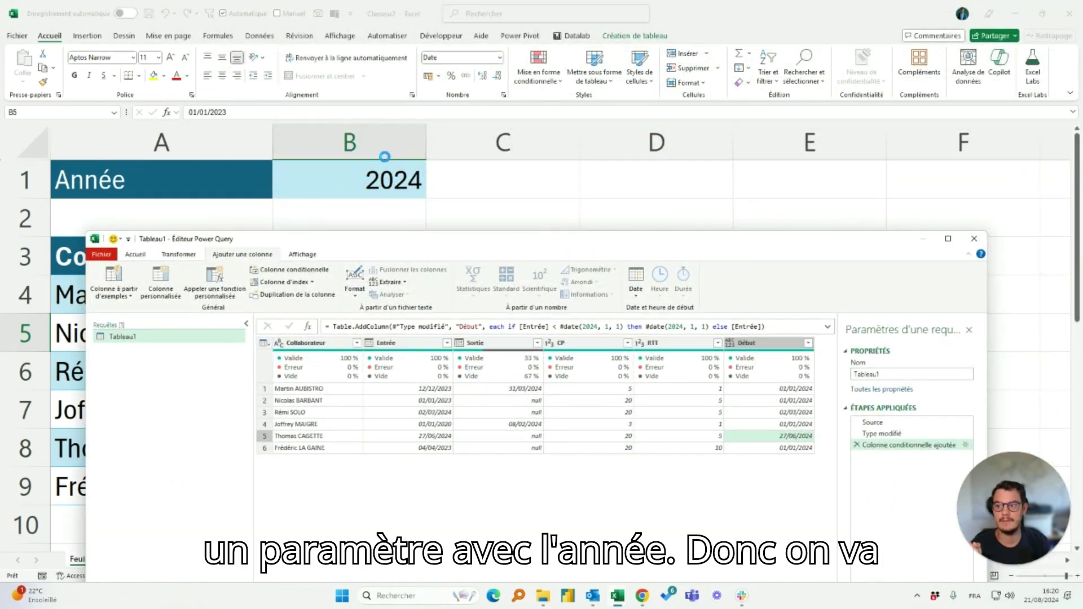
pyautogui.moveTo(408, 241); pyautogui.dragTo(422, 3)
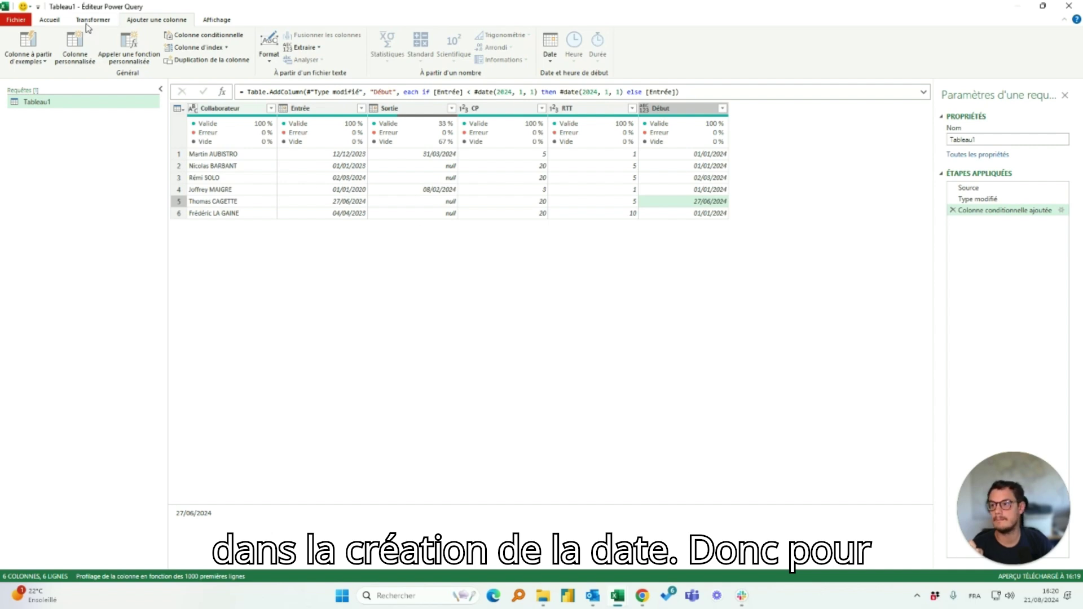
# Start a new step named Annee above Source in the Tableau1 query's advanced editor code
pyautogui.click(49, 19)
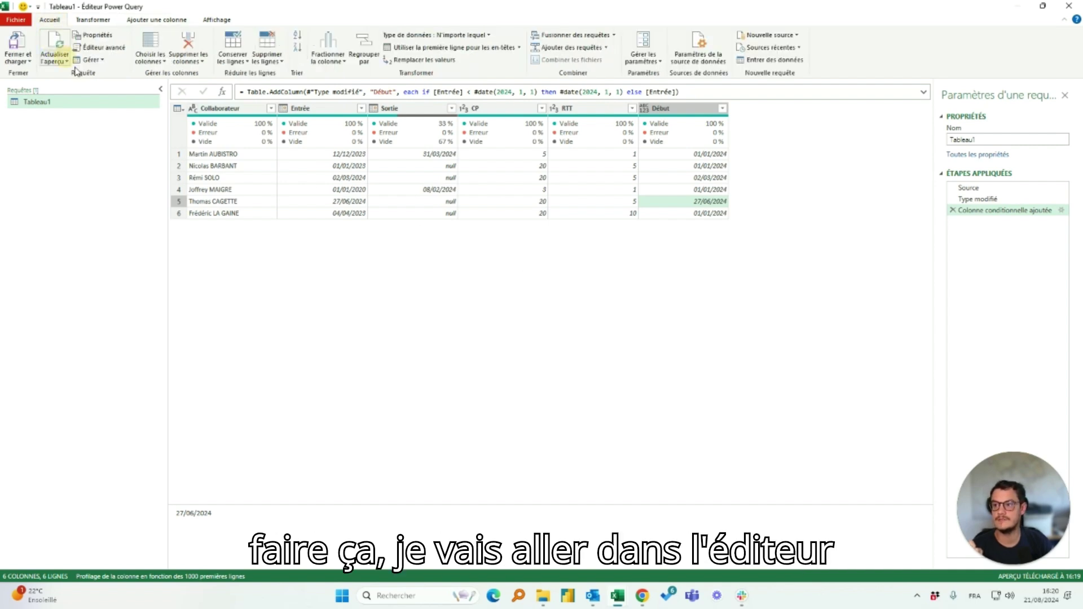
pyautogui.click(113, 49)
pyautogui.click(289, 141)
pyautogui.press('Return')
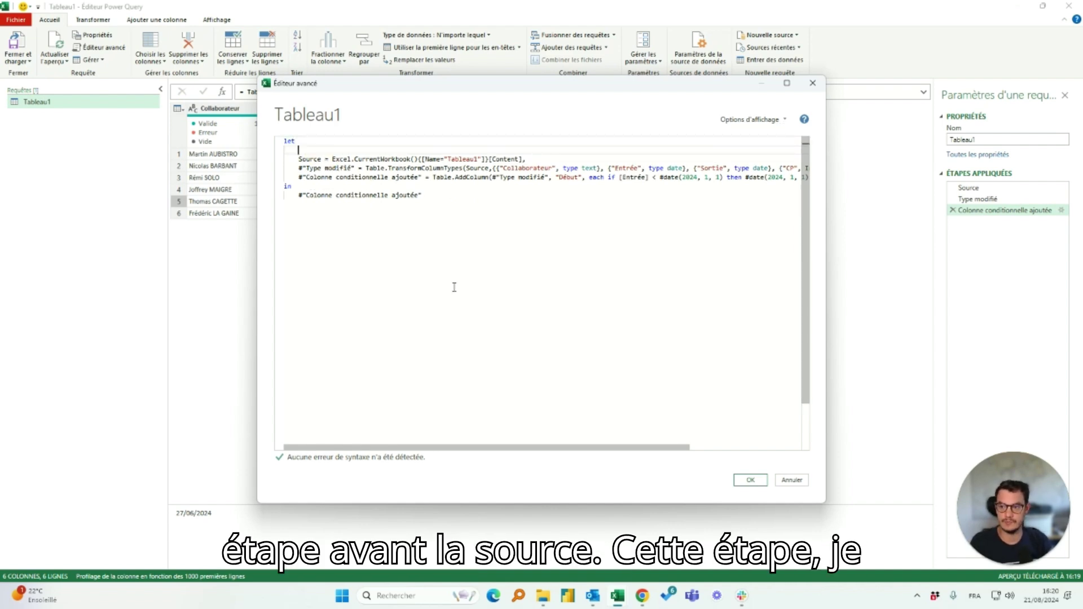
pyautogui.write('Annee =')
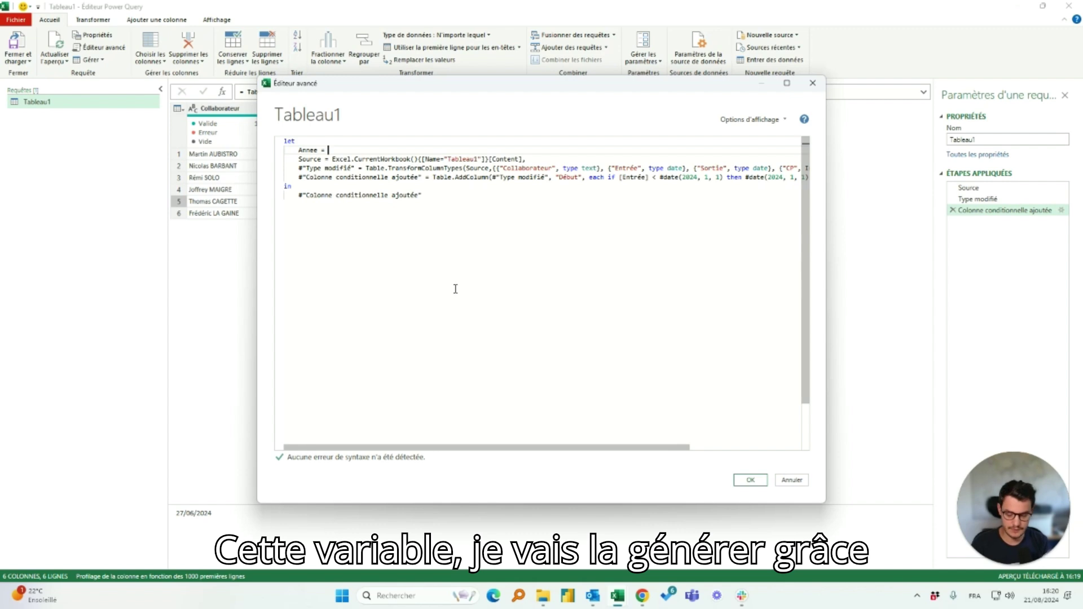
# Copy the Source expression Excel.CurrentWorkbook(){[Name="Tableau1"]}[Content], including its trailing comma, into the Annee line as its value
pyautogui.write('E')
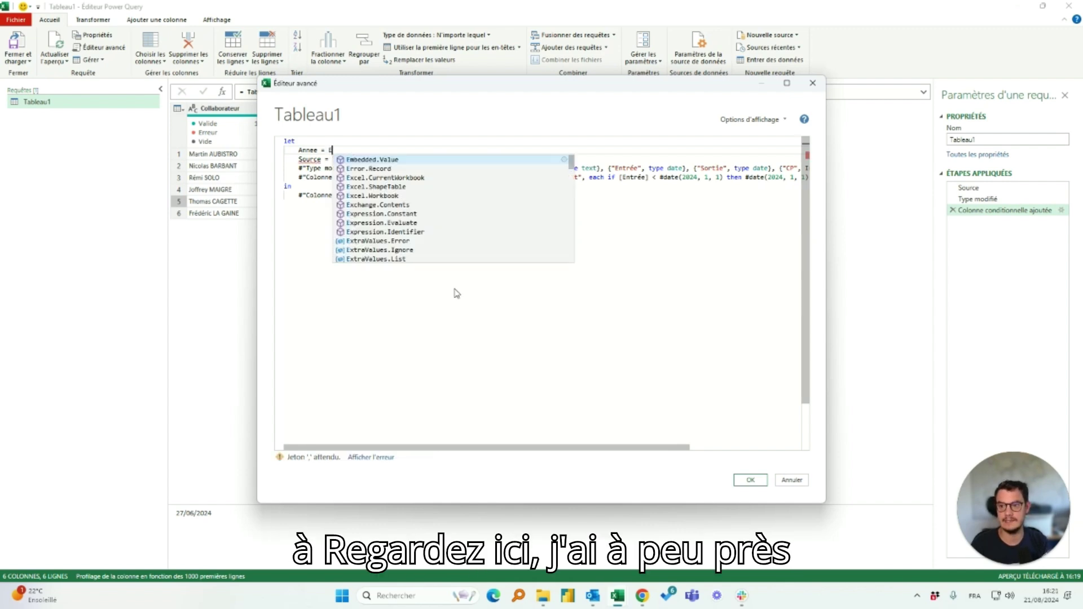
pyautogui.press('Escape')
pyautogui.moveTo(332, 159); pyautogui.dragTo(526, 160)
pyautogui.hotkey('ctrl', 'c')
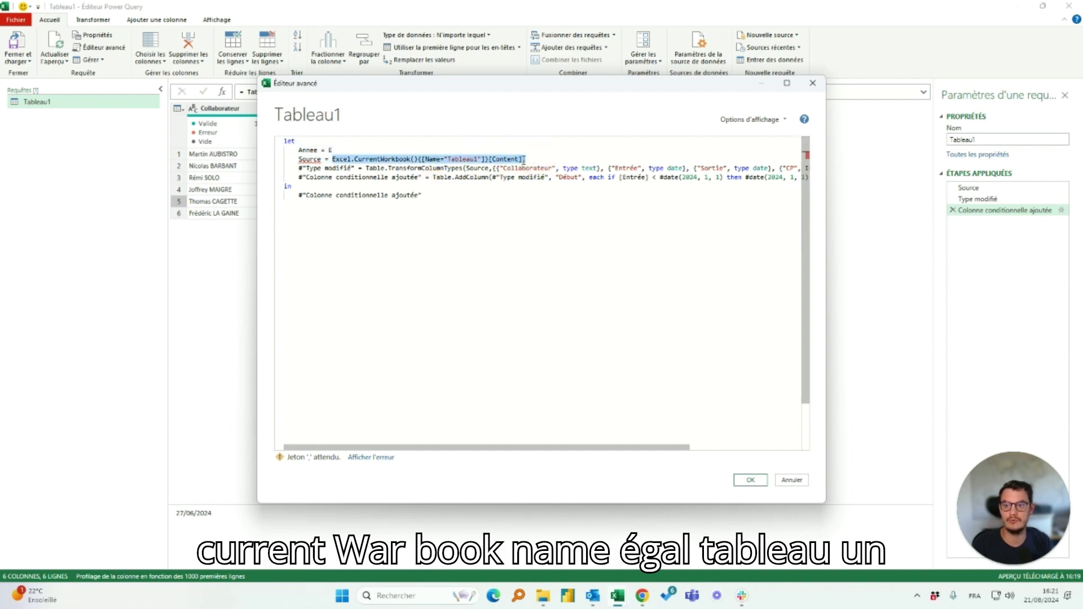
pyautogui.click(361, 146)
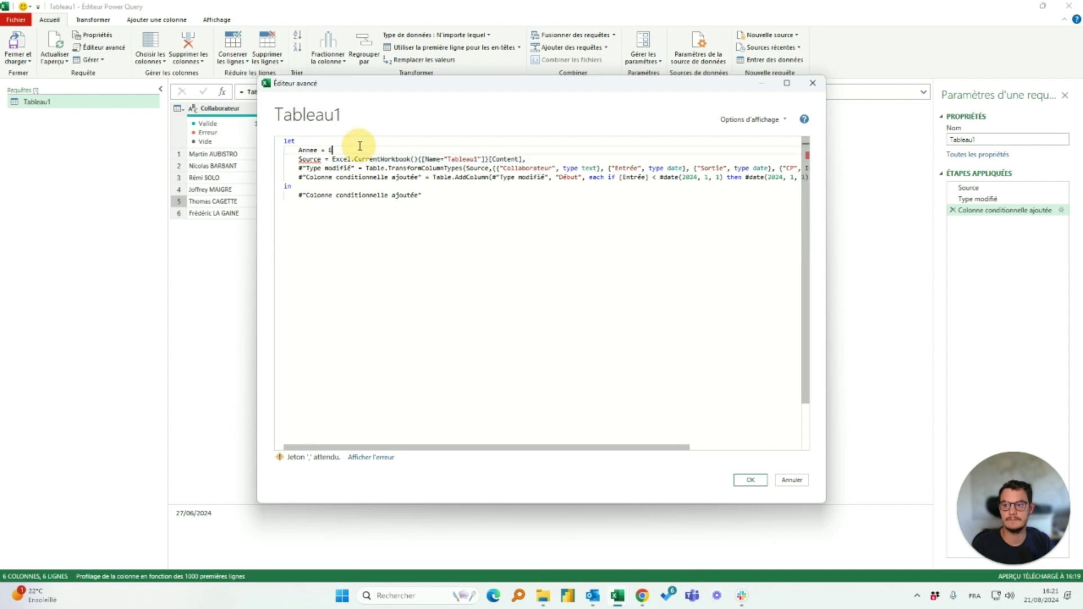
pyautogui.hotkey('ctrl', 'v')
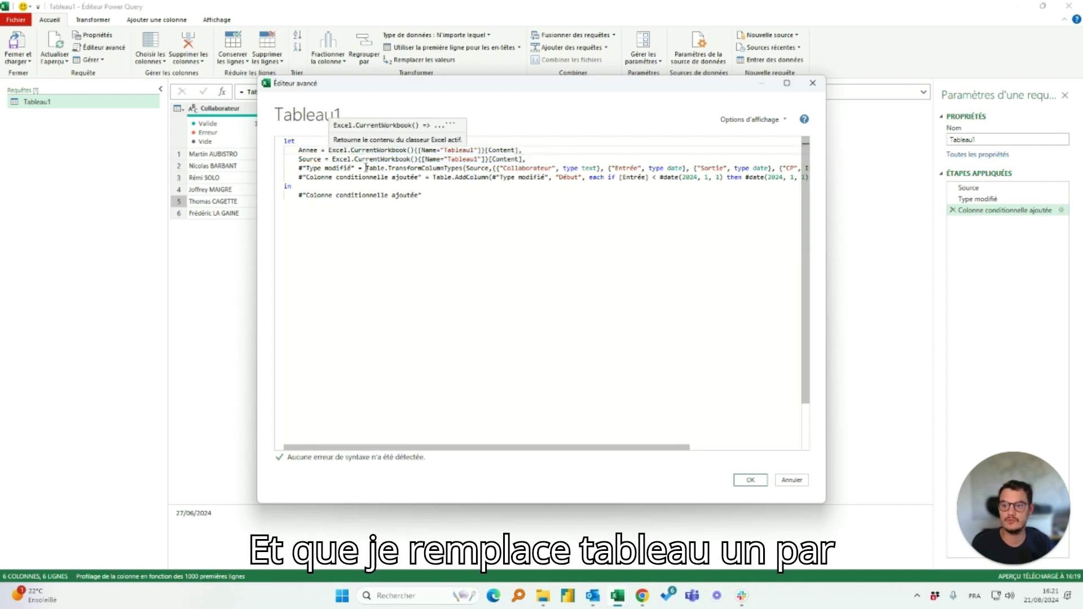
# Replace Tableau1 with ANNEE_PARAM in the Annee line and apply the edited query code
pyautogui.click(448, 149)
pyautogui.moveTo(449, 149); pyautogui.dragTo(473, 149)
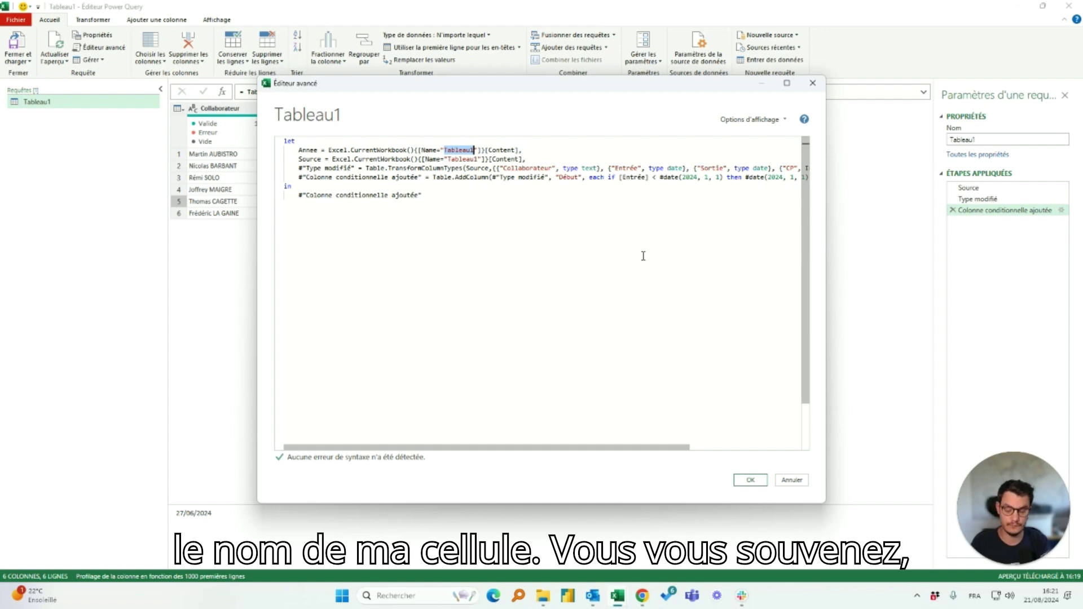
pyautogui.write('ANNEE')
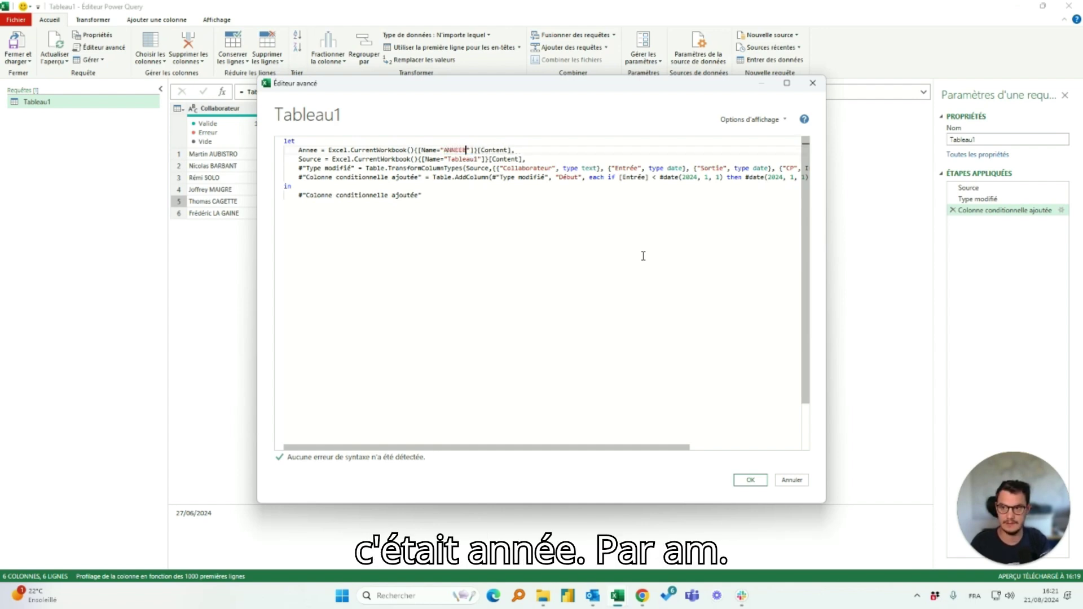
pyautogui.write('_PARA')
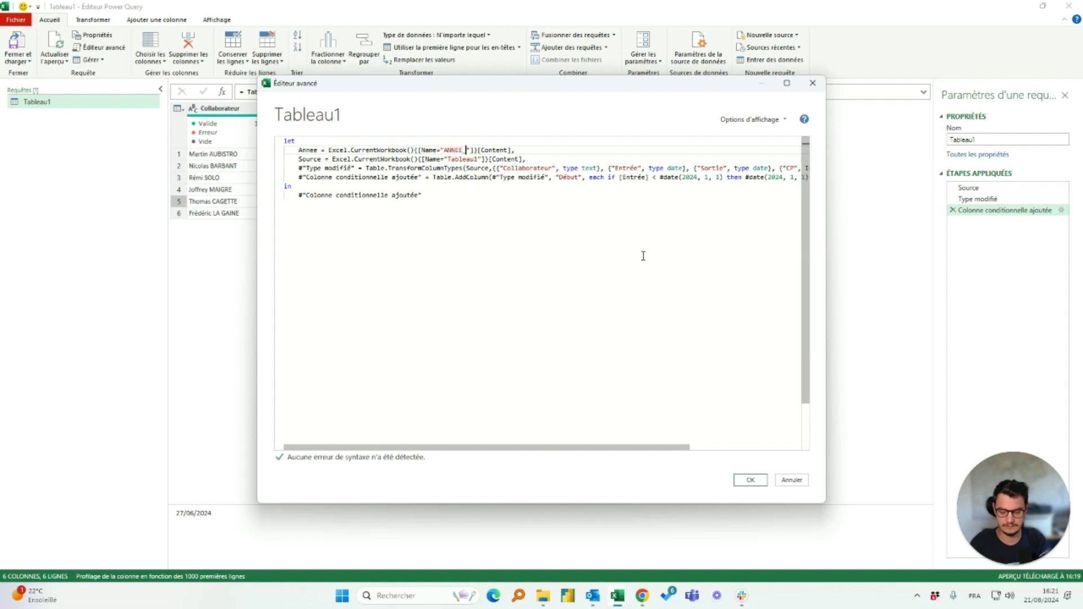
pyautogui.write('M')
pyautogui.click(750, 479)
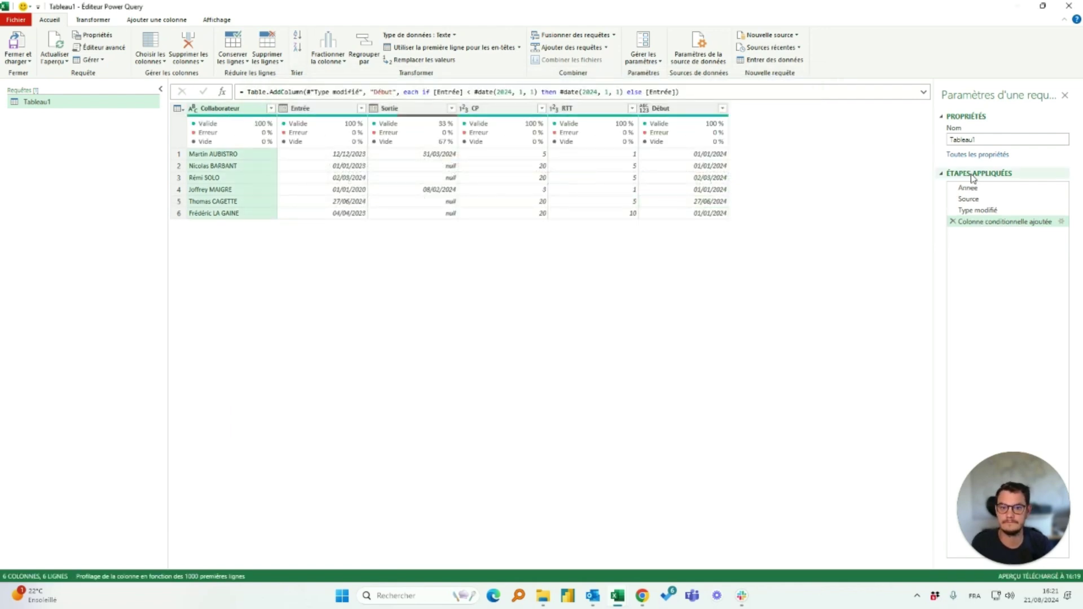
# Append [Column1] to the Annee step's formula to extract that column as a list
pyautogui.click(976, 190)
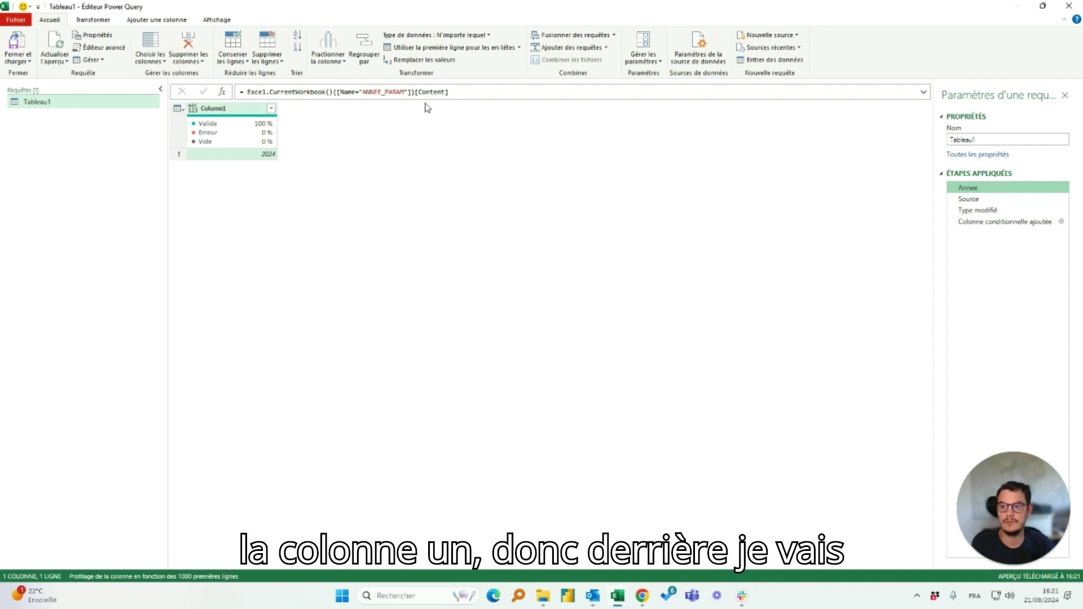
pyautogui.click(457, 93)
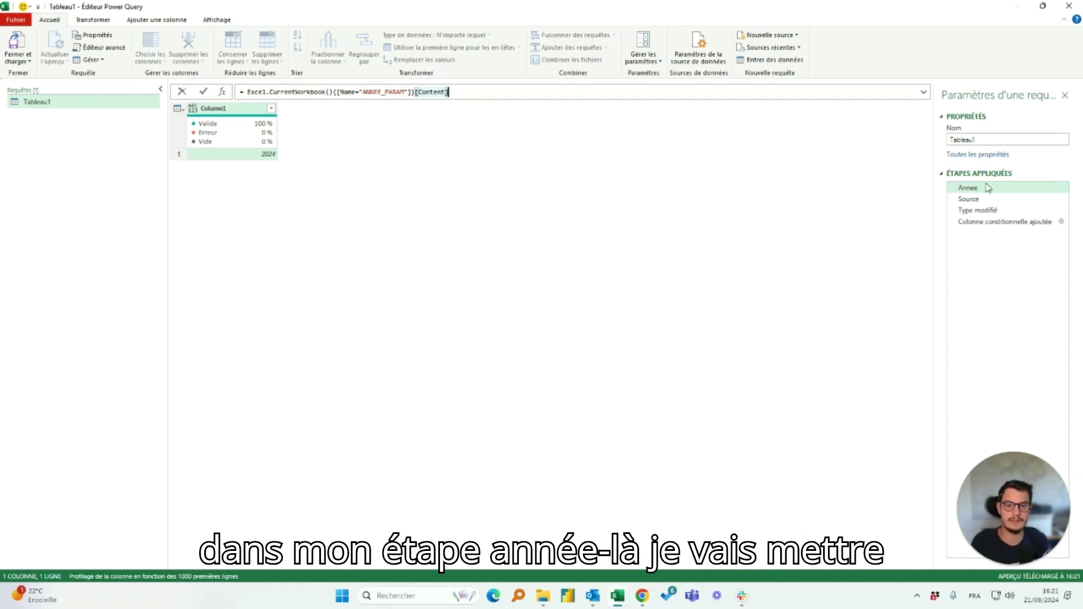
pyautogui.write('[')
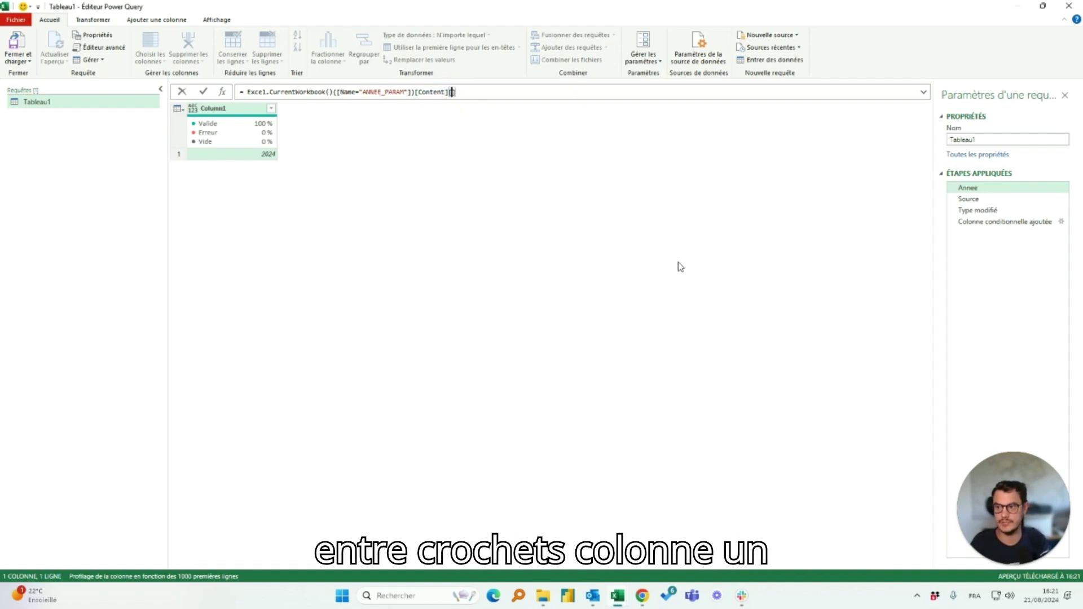
pyautogui.write('Column1')
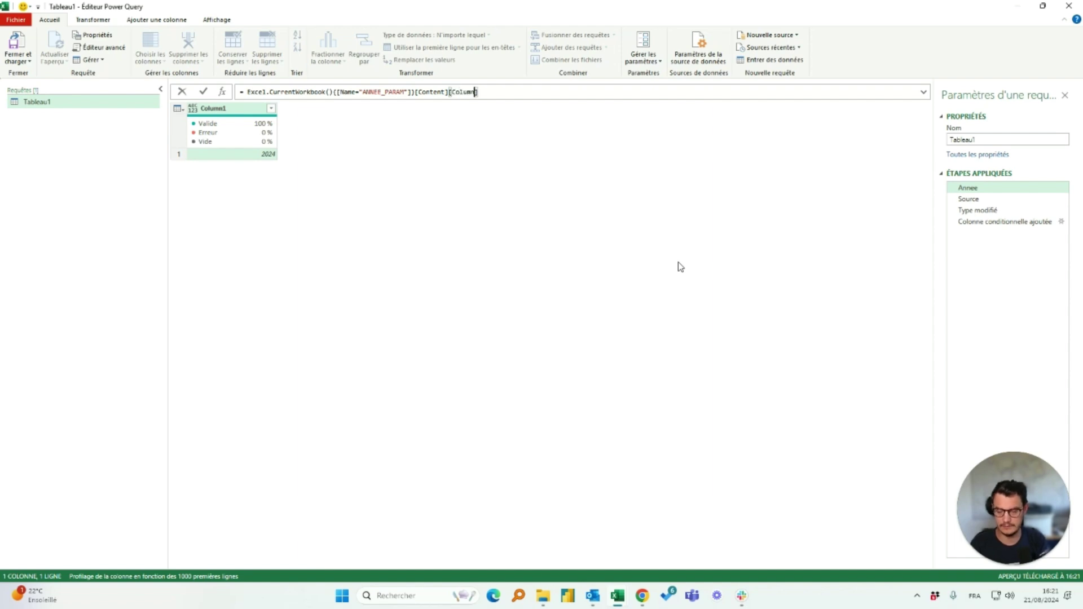
pyautogui.click(203, 92)
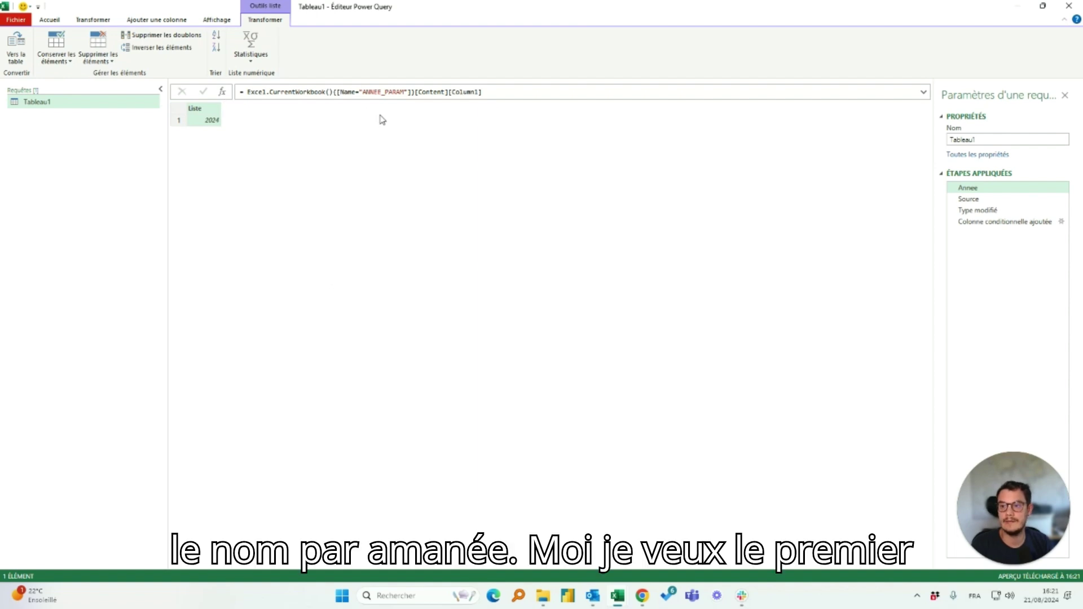
# Append {0} to the Annee step's formula so it returns the first list element
pyautogui.moveTo(483, 92); pyautogui.dragTo(449, 92)
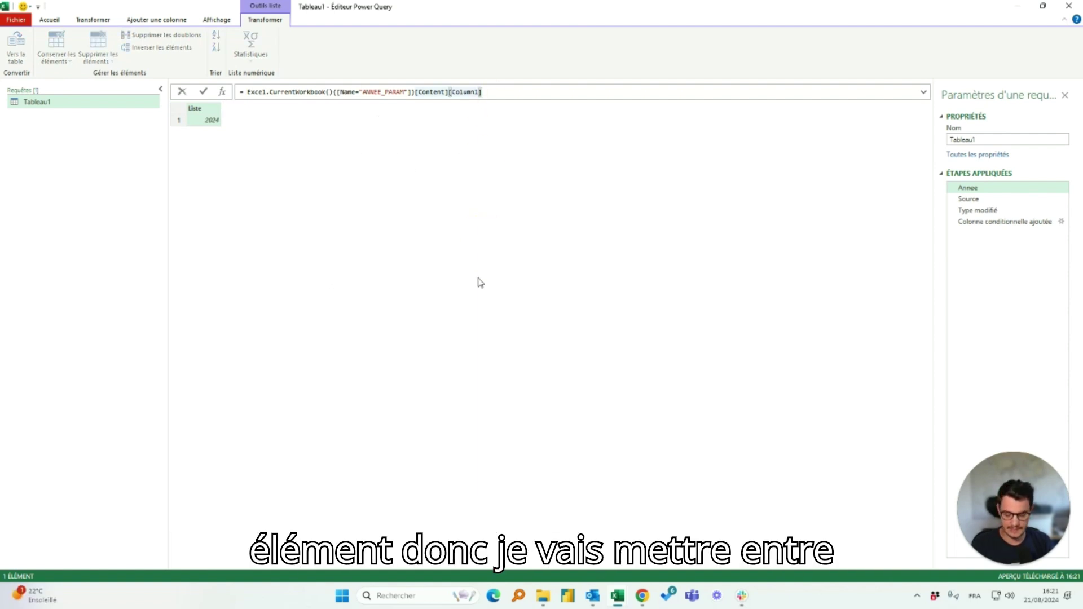
pyautogui.press('End')
pyautogui.write('{0}')
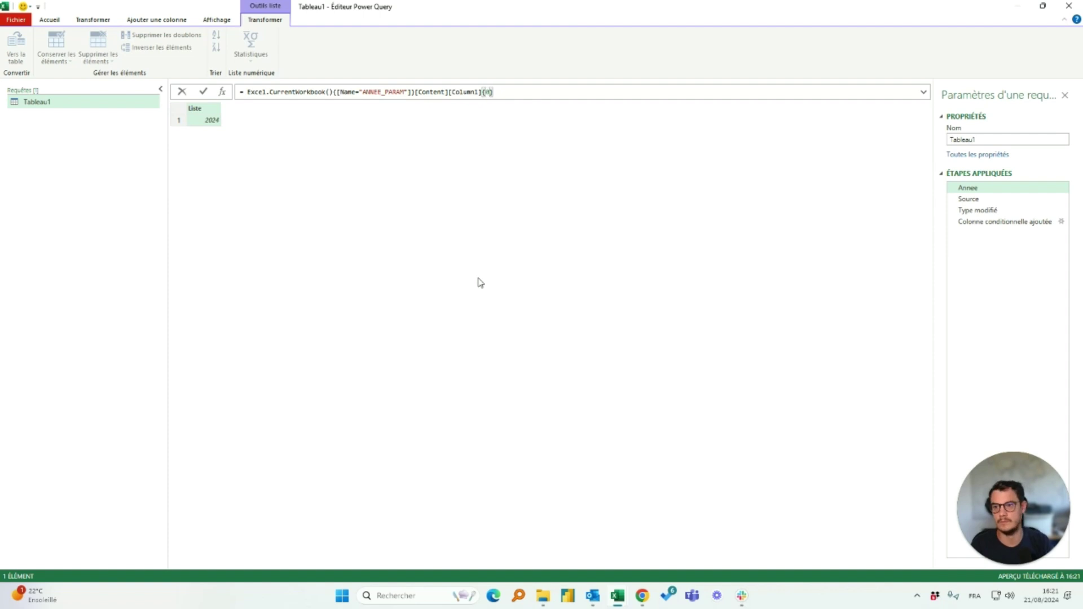
pyautogui.click(203, 92)
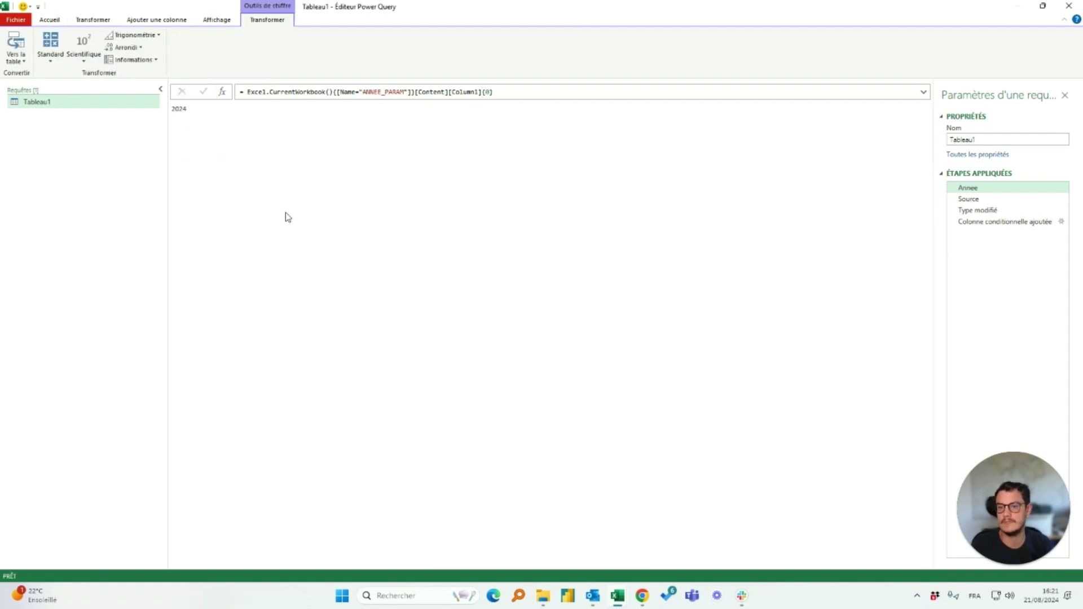
pyautogui.moveTo(176, 107); pyautogui.dragTo(181, 129)
pyautogui.click(184, 121)
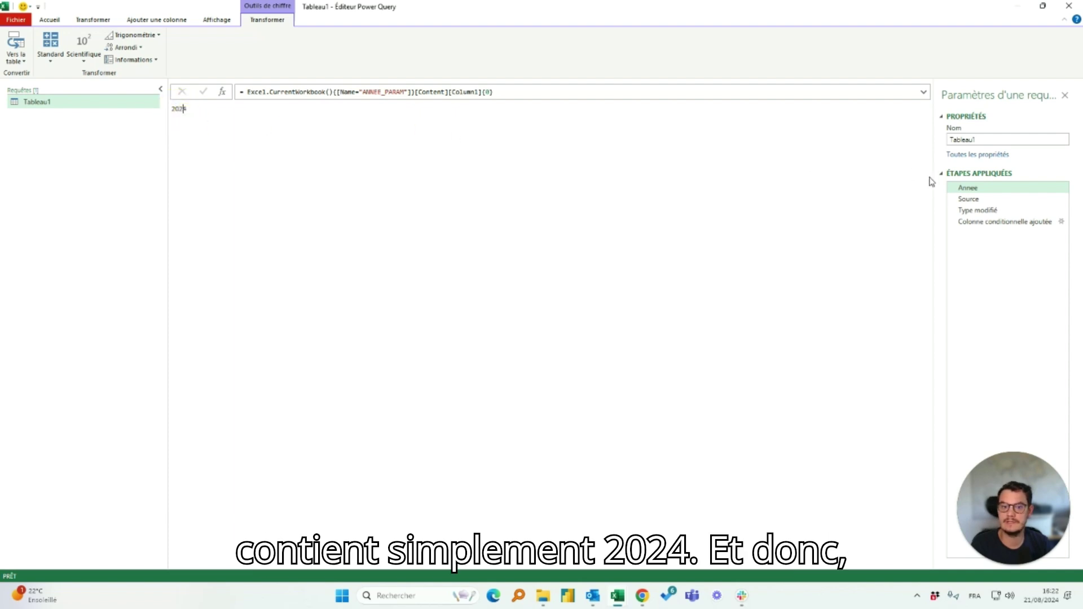
# Replace 2024 with the Annee variable in both #date expressions of the conditional column step's formula
pyautogui.click(1001, 222)
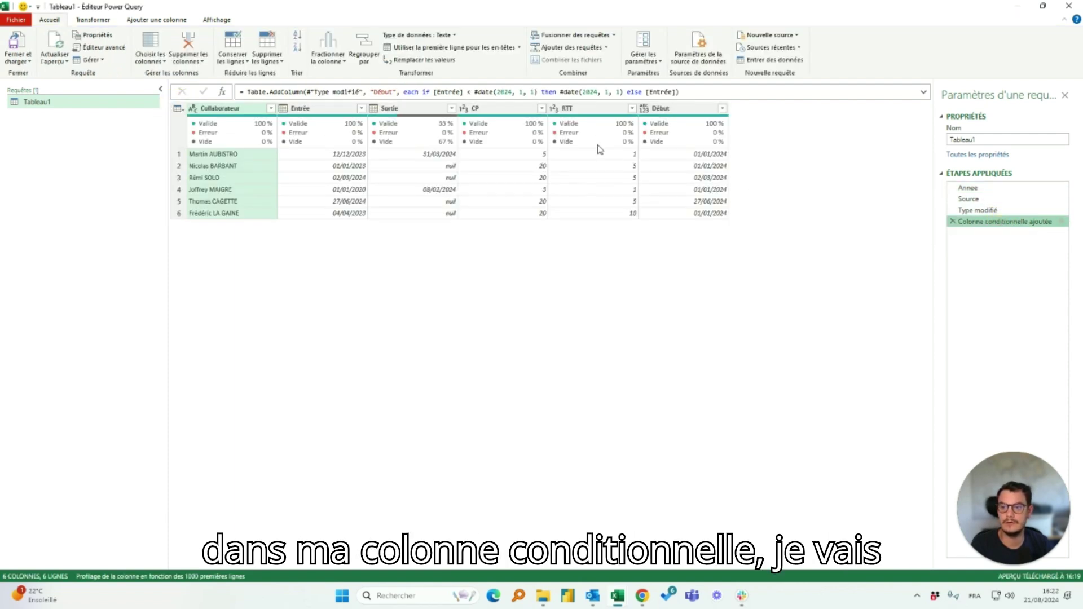
pyautogui.click(510, 92)
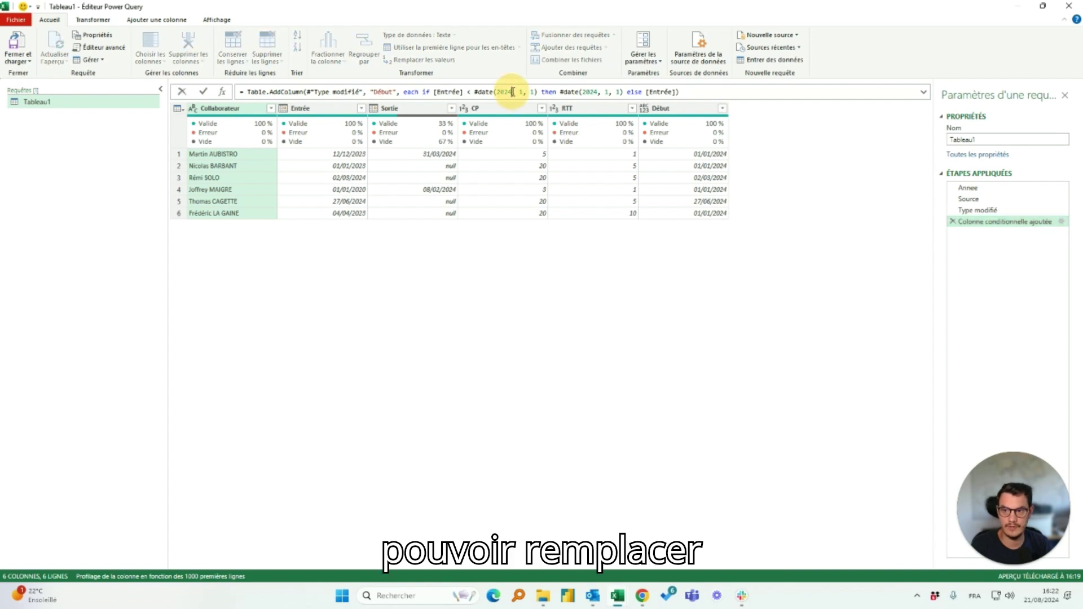
pyautogui.press('BackSpace')
pyautogui.press('BackSpace')
pyautogui.press('BackSpace')
pyautogui.press('BackSpace')
pyautogui.write('Annee')
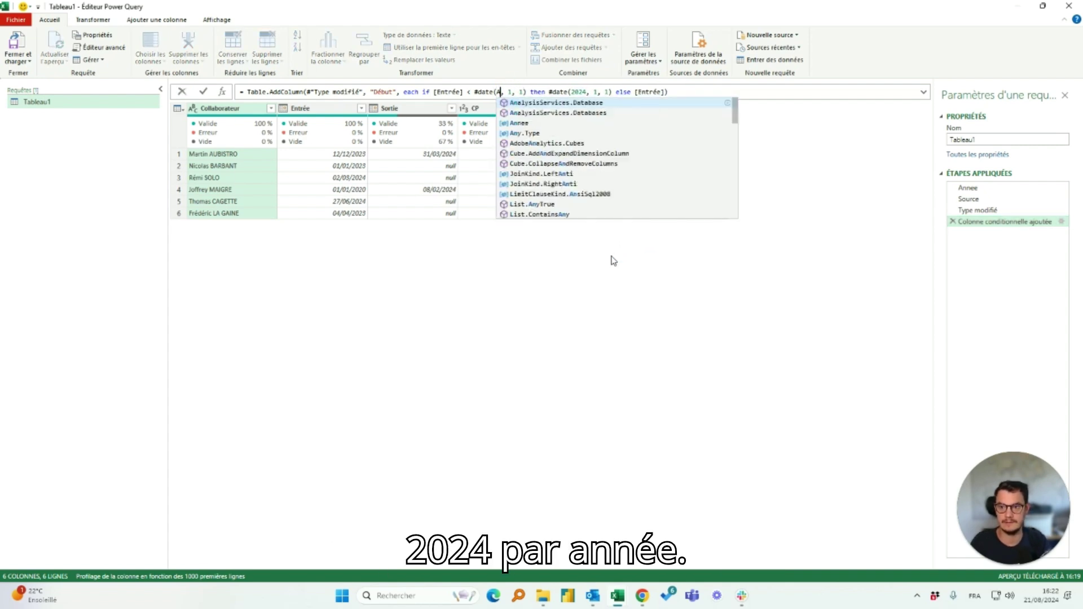
pyautogui.click(546, 107)
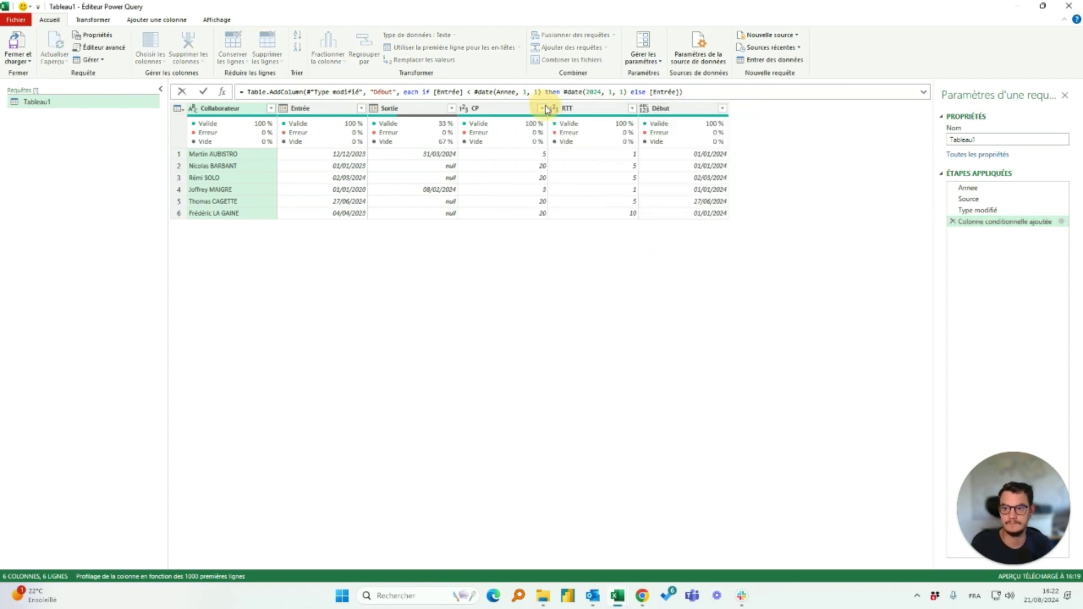
pyautogui.doubleClick(602, 93)
pyautogui.write('Annee')
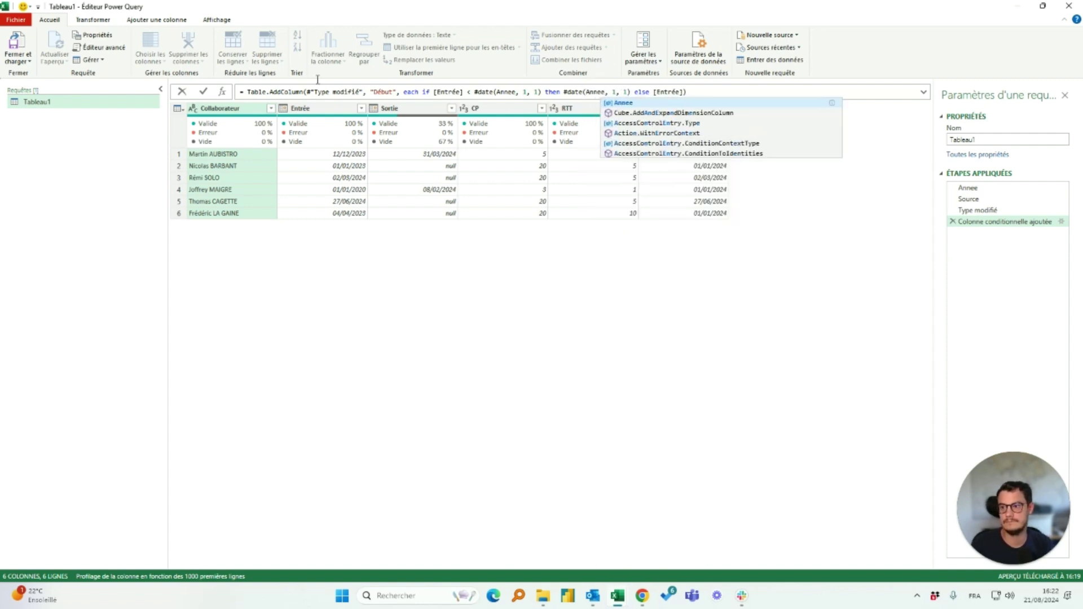
pyautogui.click(205, 94)
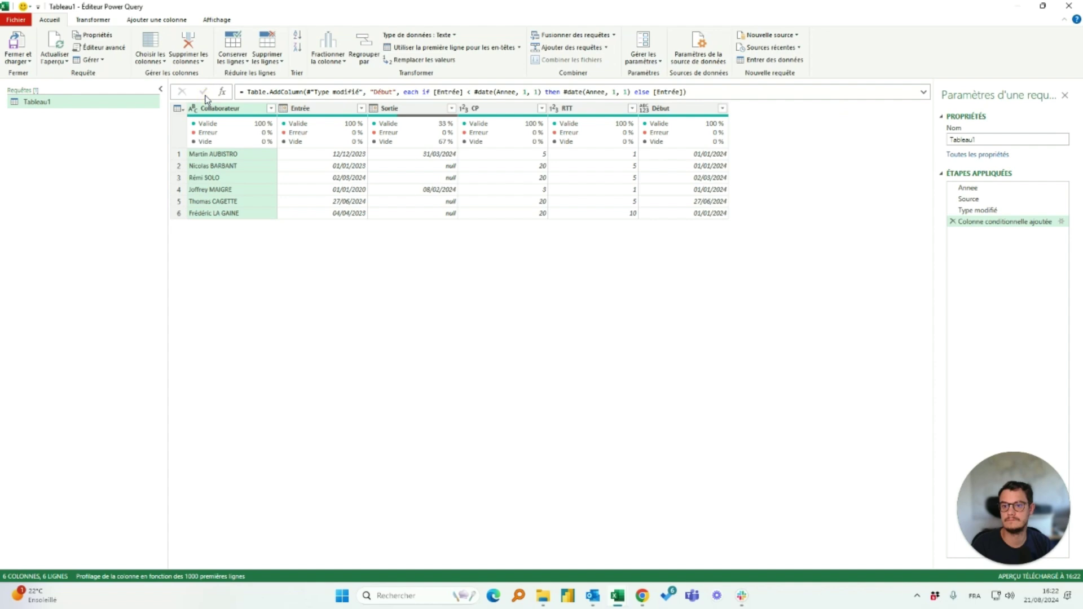
# Append type date as the column type argument in the Début conditional column's formula and apply it
pyautogui.click(705, 202)
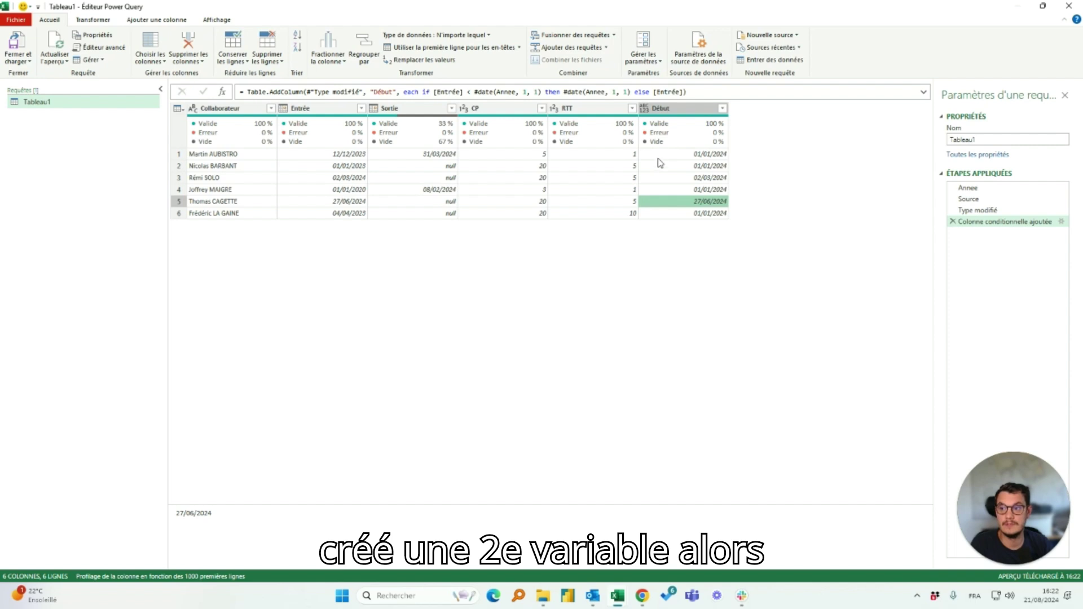
pyautogui.click(682, 92)
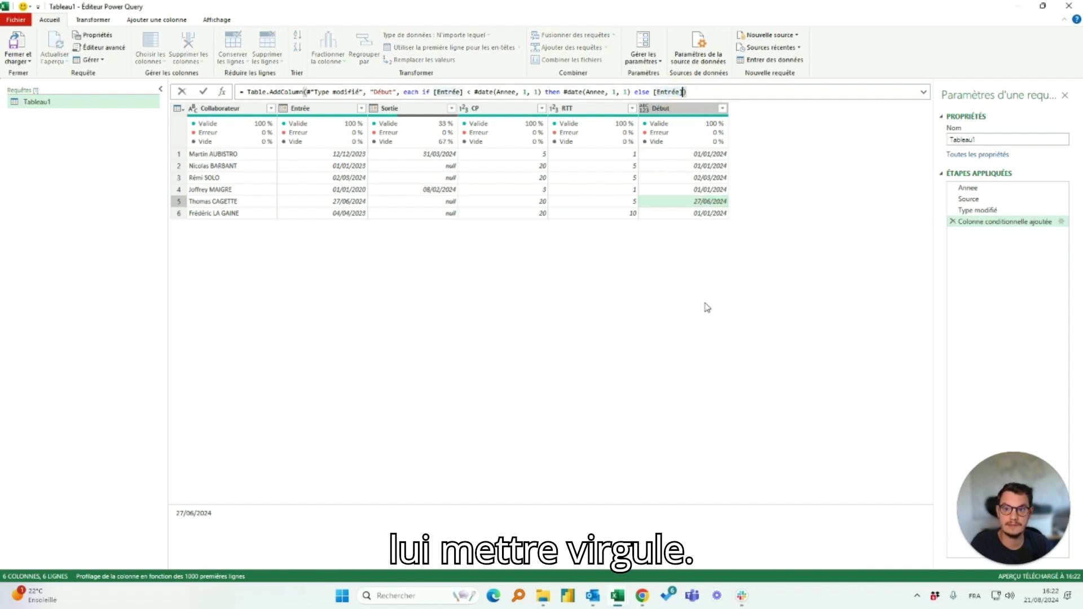
pyautogui.write(', ')
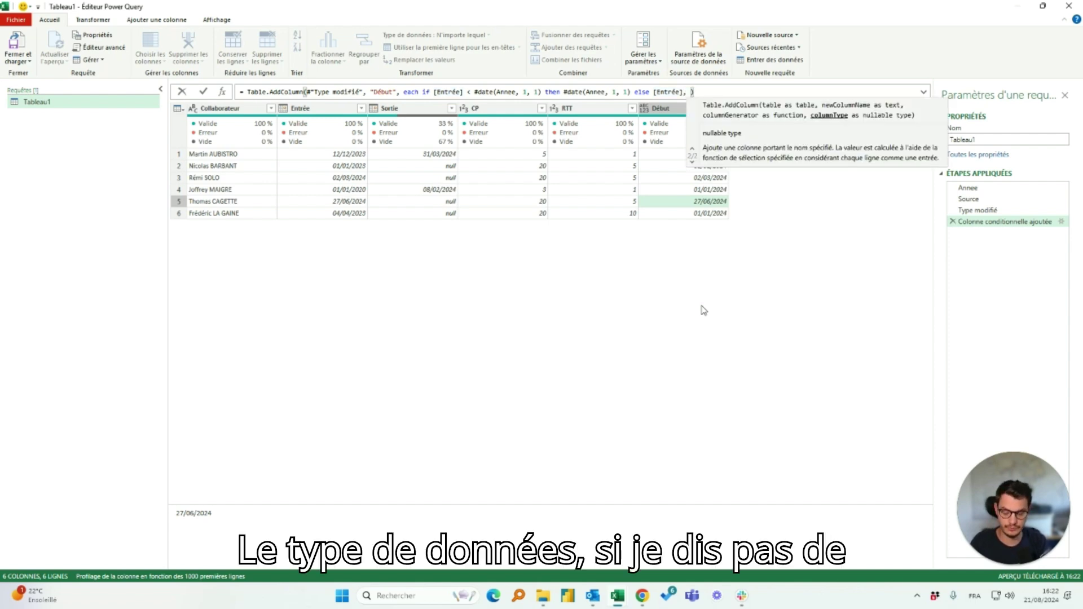
pyautogui.write('type date')
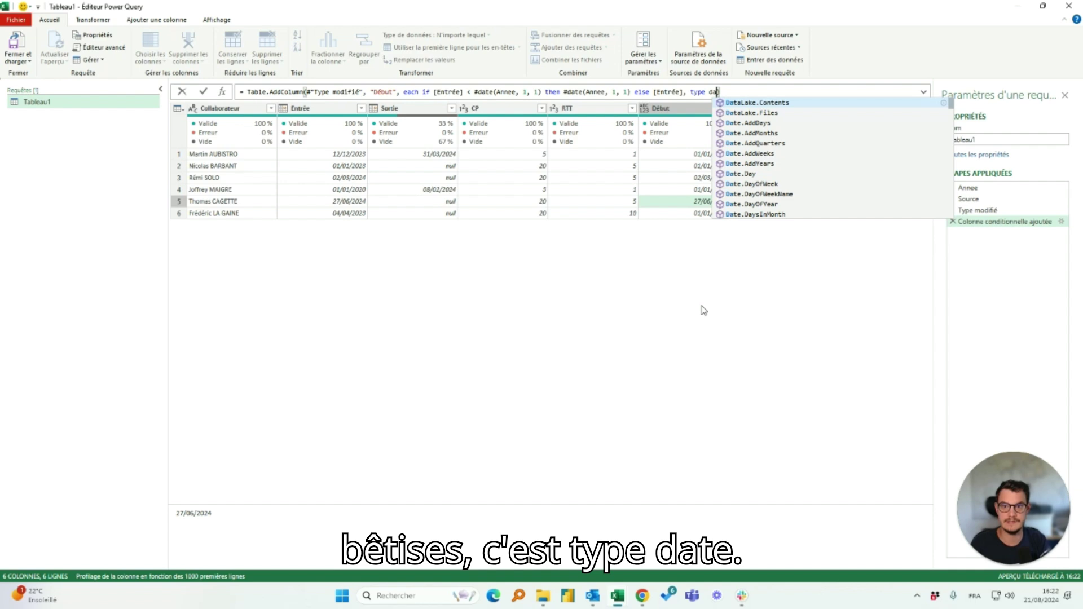
pyautogui.click(203, 91)
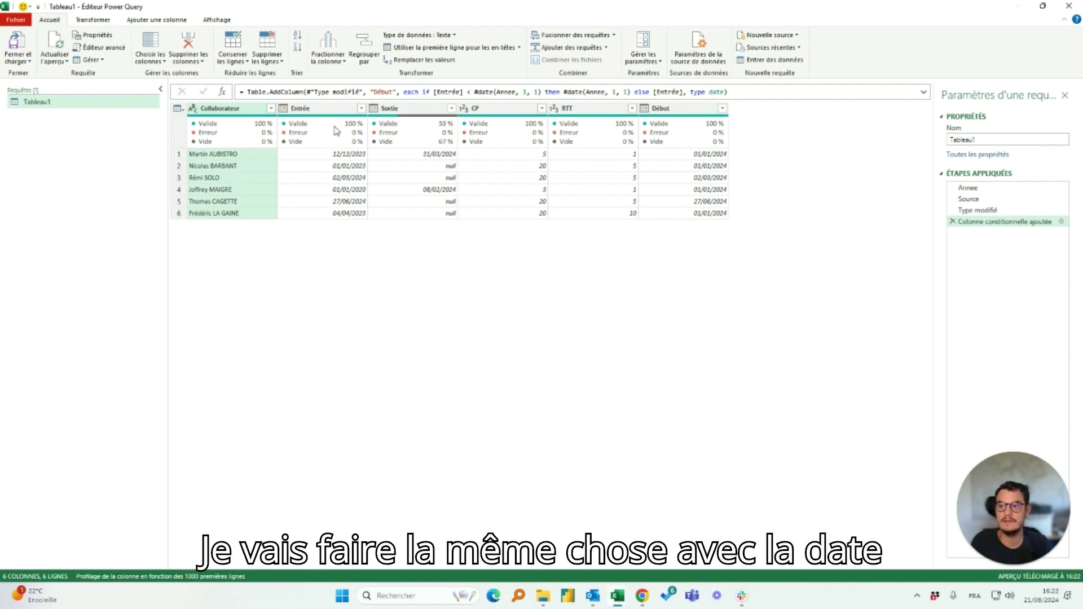
# Start a new conditional column named Fin with the condition that Sortie equals null
pyautogui.click(173, 20)
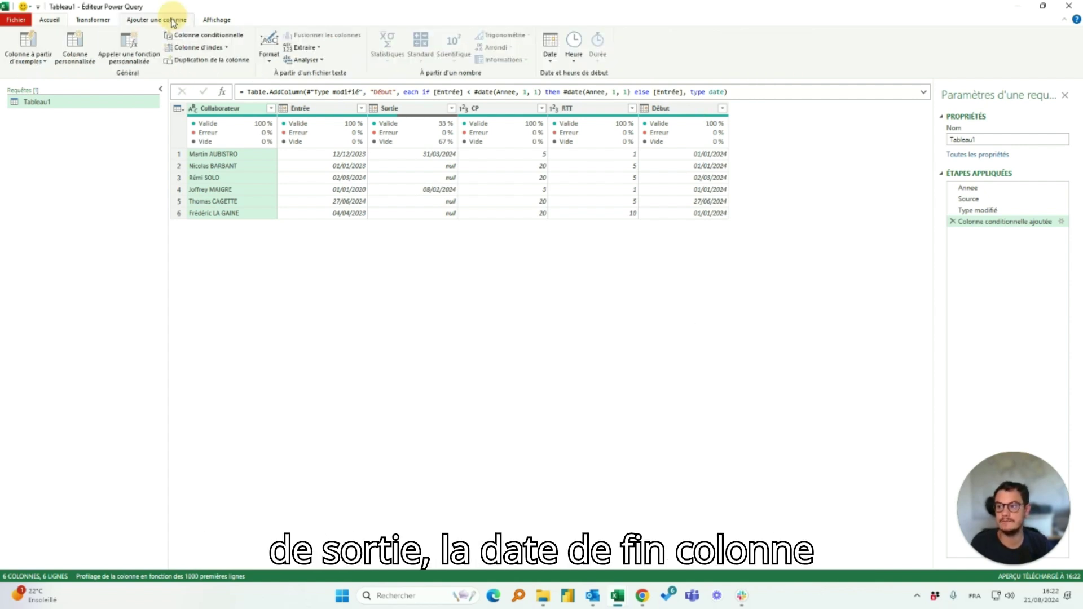
pyautogui.click(209, 35)
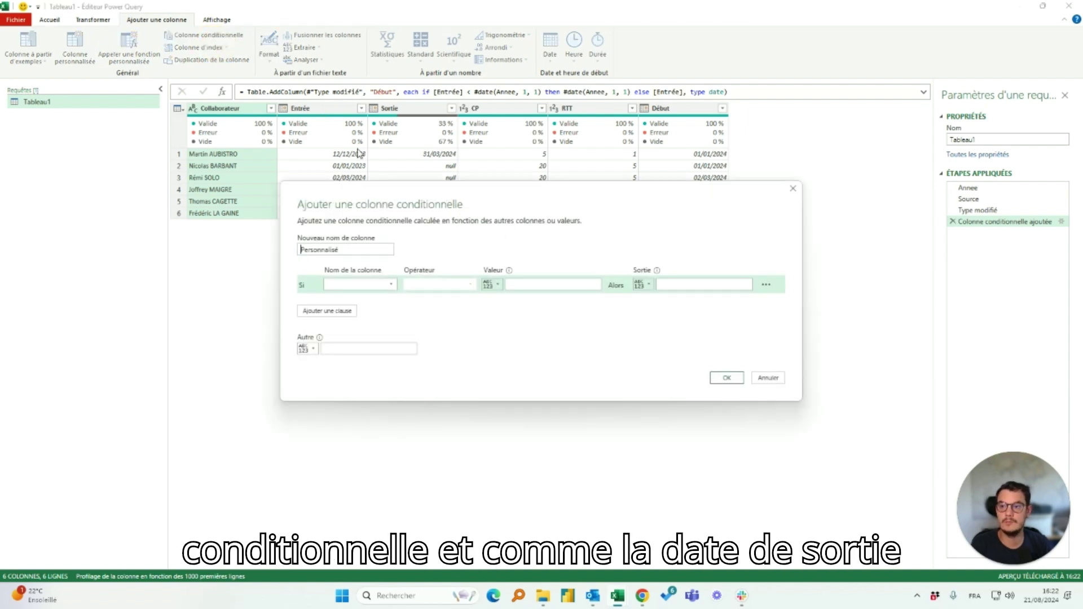
pyautogui.moveTo(430, 195); pyautogui.dragTo(591, 277)
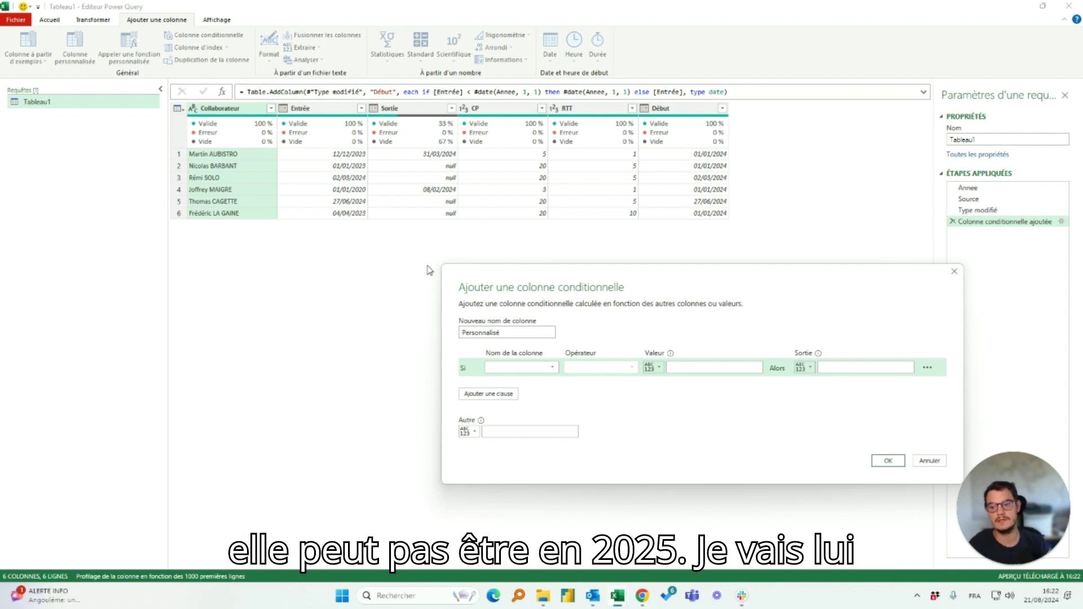
pyautogui.doubleClick(536, 332)
pyautogui.write('Fin')
pyautogui.click(511, 368)
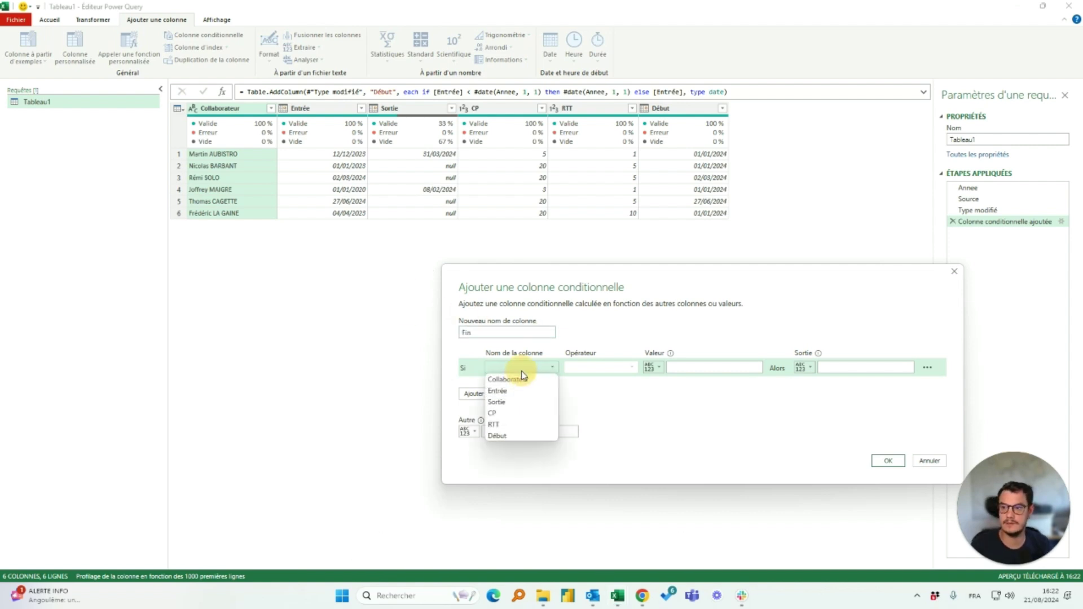
pyautogui.click(518, 403)
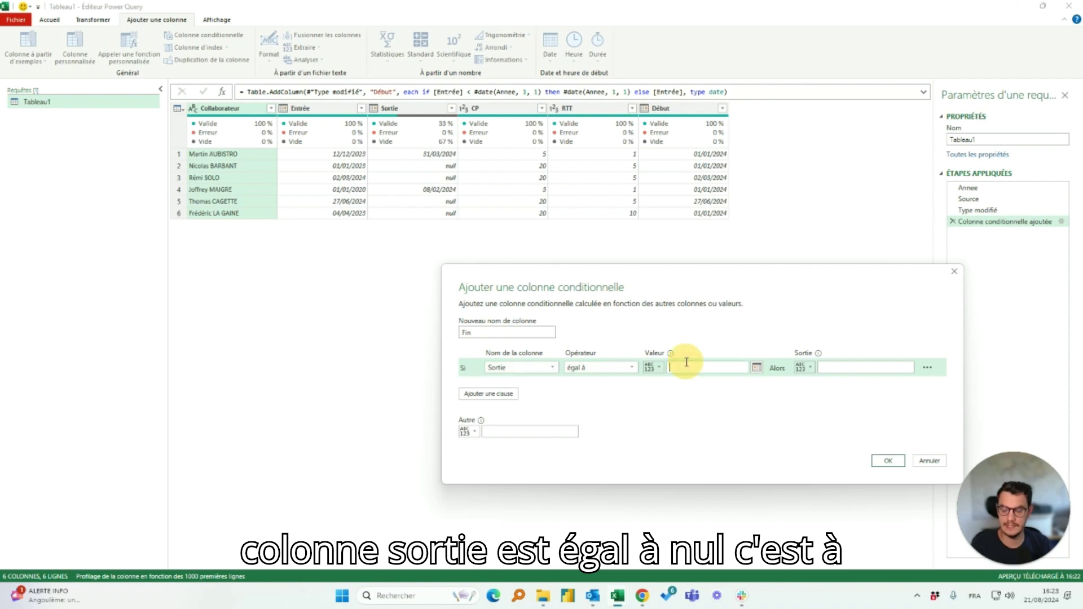
pyautogui.write('null')
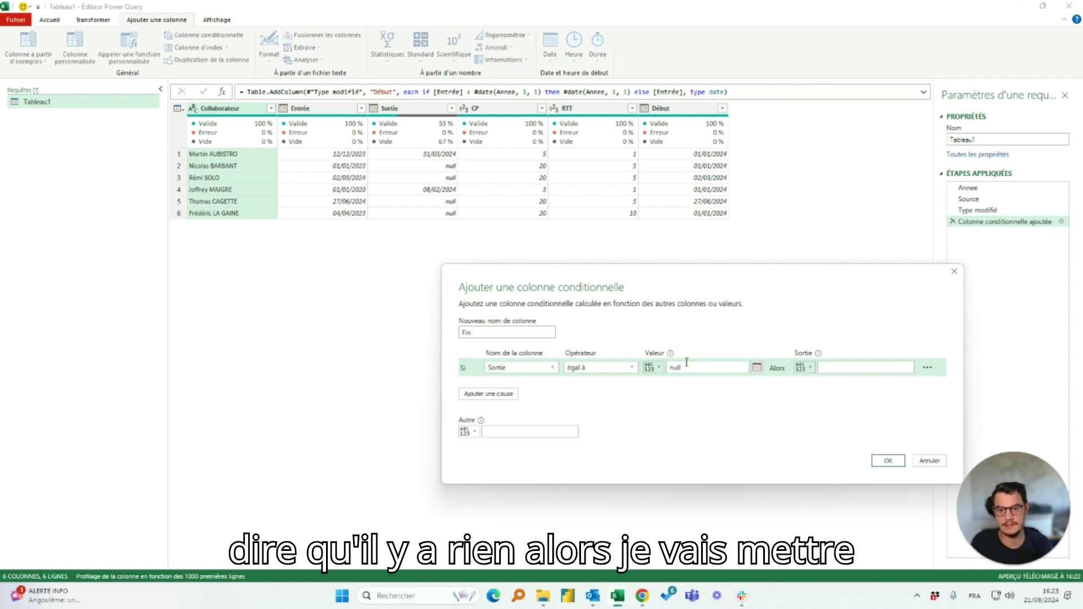
# Make the condition return 31/12/2024, otherwise the value of the Sortie column, and create the column
pyautogui.click(841, 368)
pyautogui.write('31')
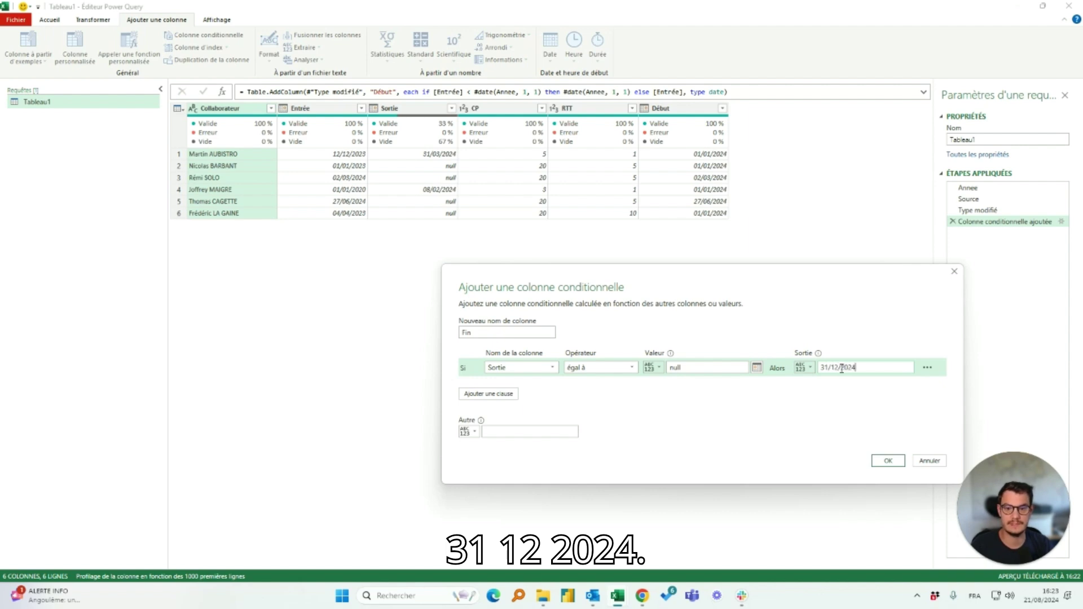
pyautogui.write('/12/2024')
pyautogui.click(466, 437)
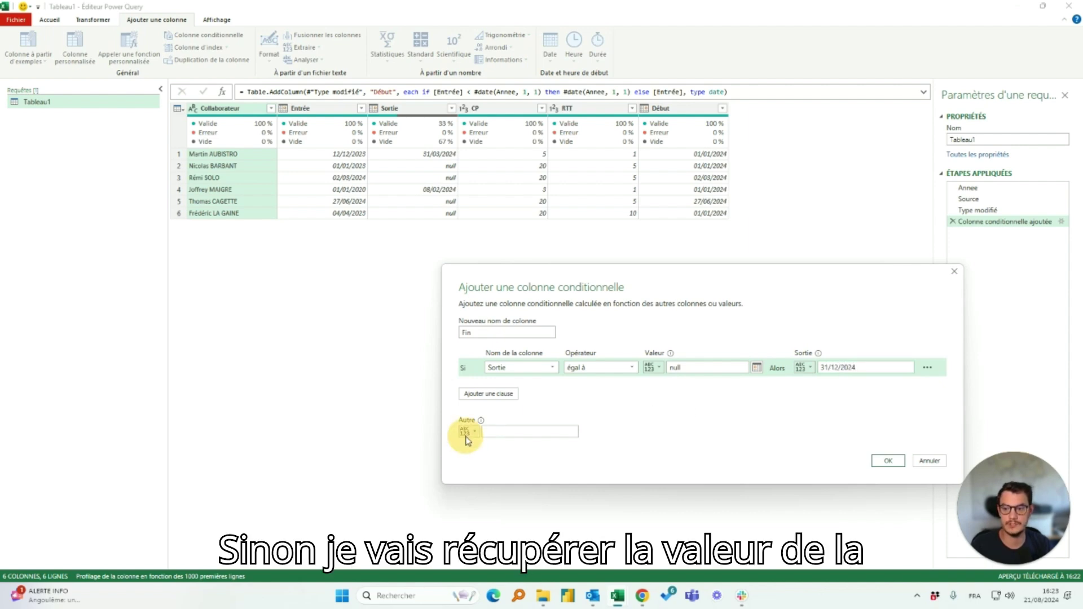
pyautogui.click(502, 456)
pyautogui.click(503, 432)
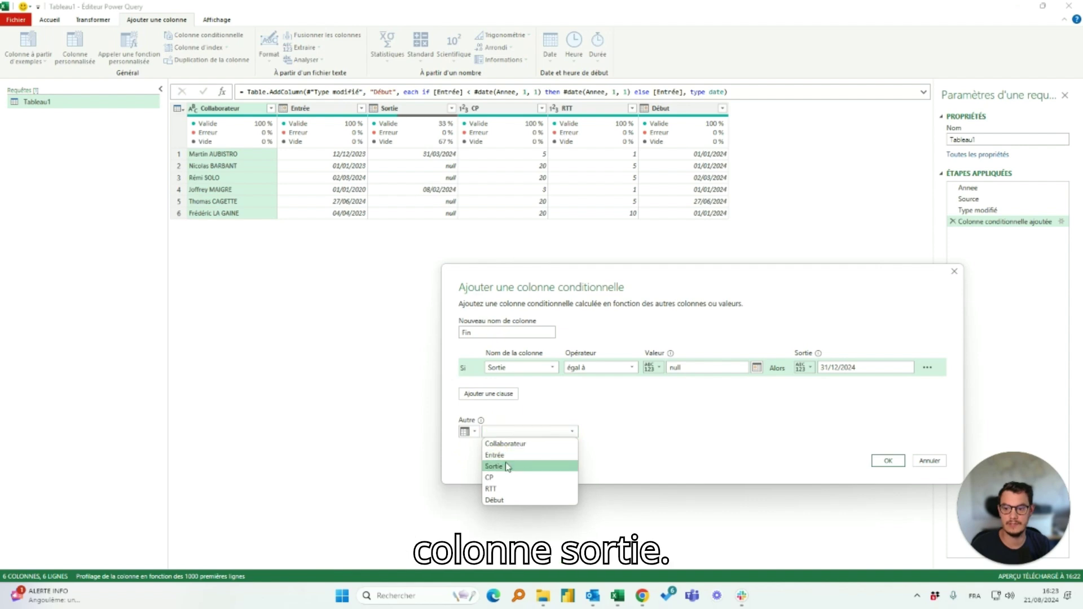
pyautogui.click(506, 466)
pyautogui.click(890, 463)
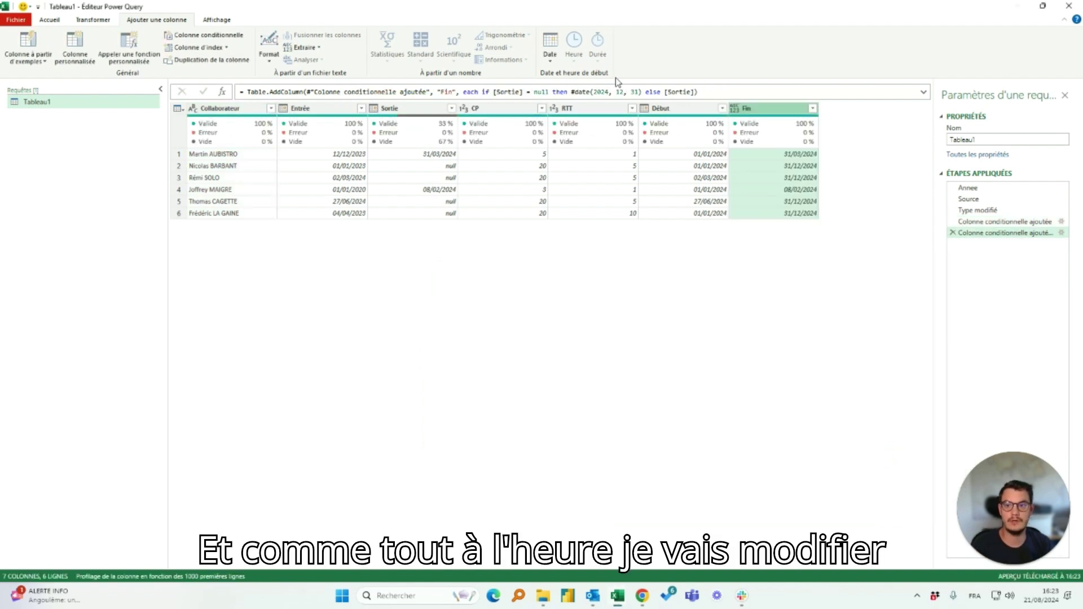
# Replace 2024 with Annee in the Fin column's formula, append type date as the column type, and apply it
pyautogui.doubleClick(601, 92)
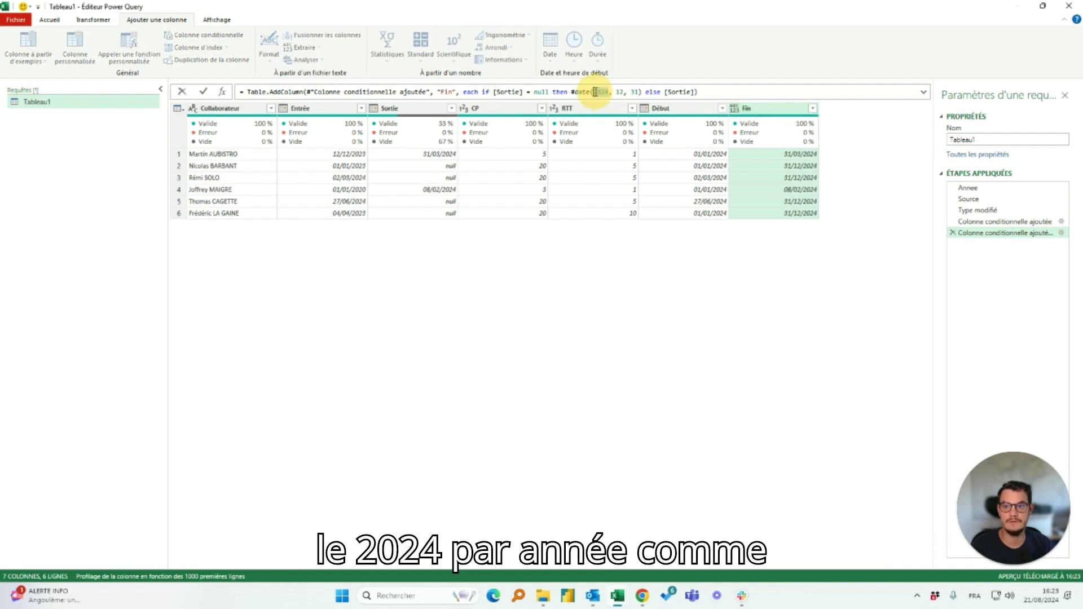
pyautogui.write('Annee')
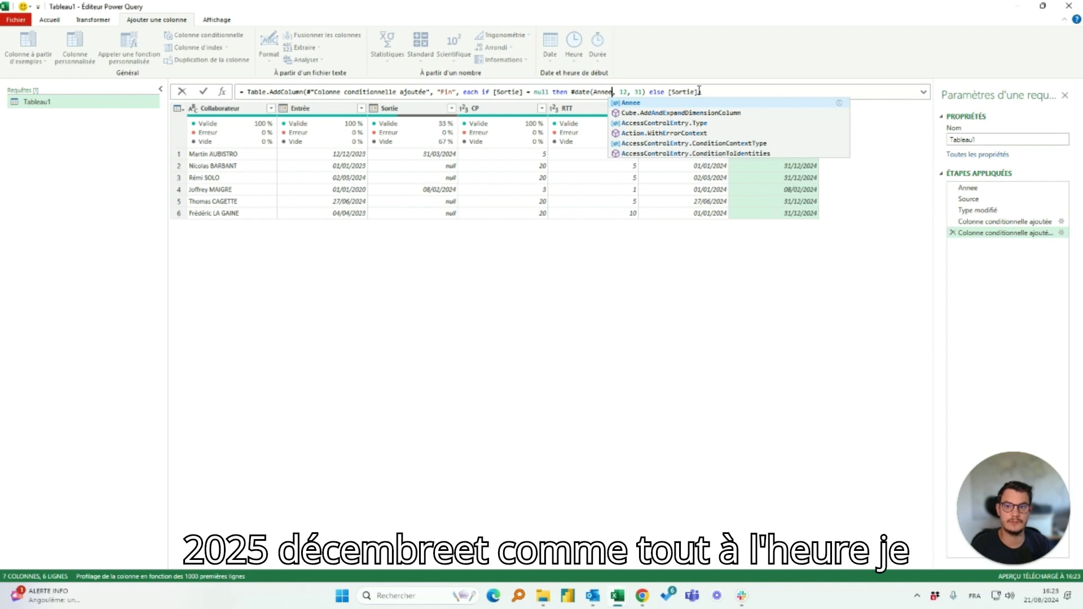
pyautogui.press('Return')
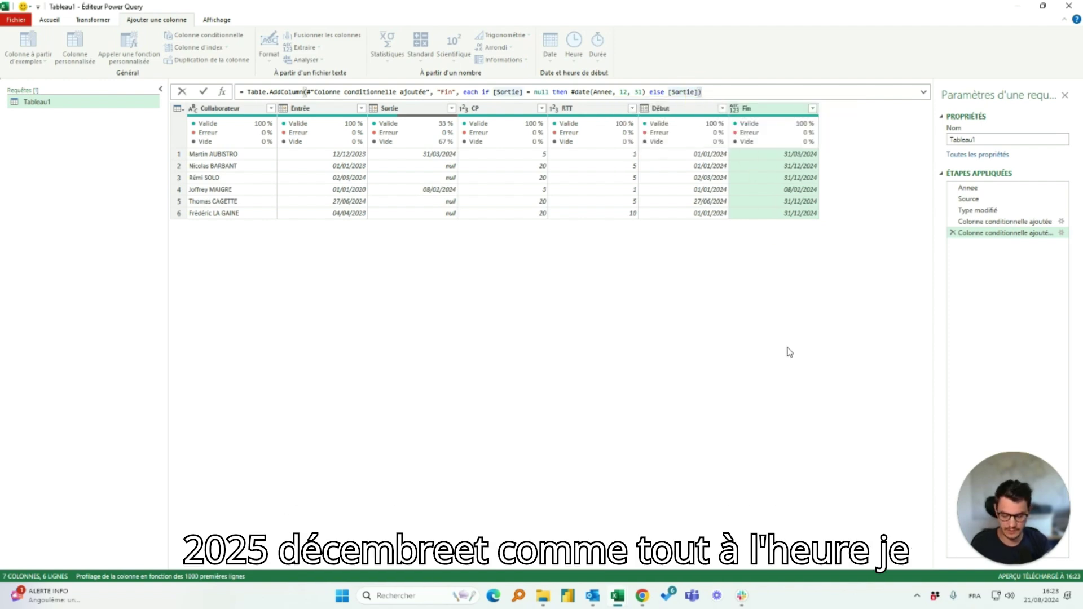
pyautogui.write(', type date')
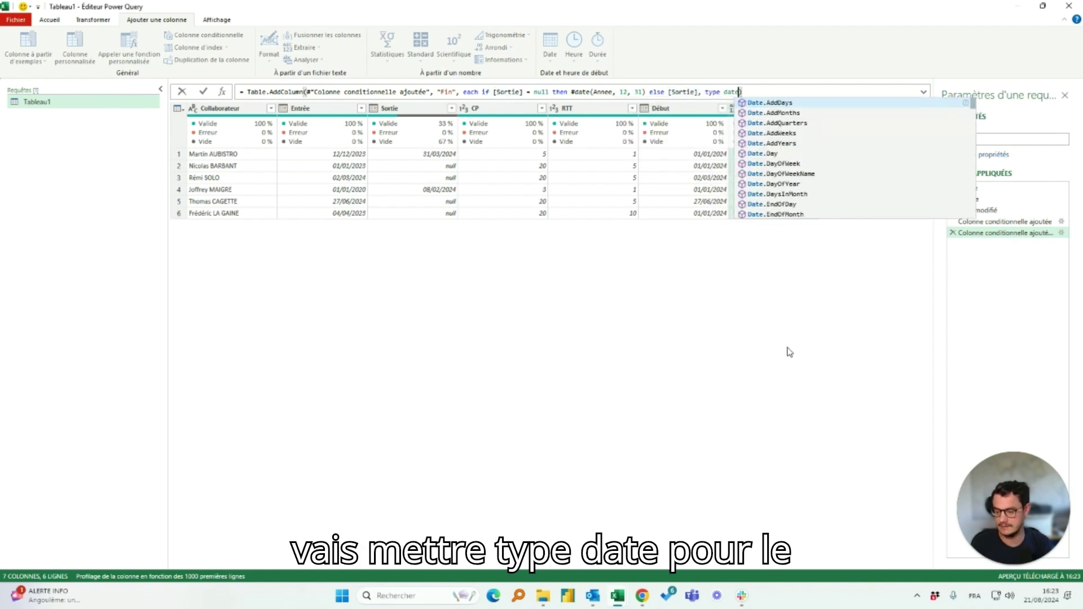
pyautogui.click(203, 92)
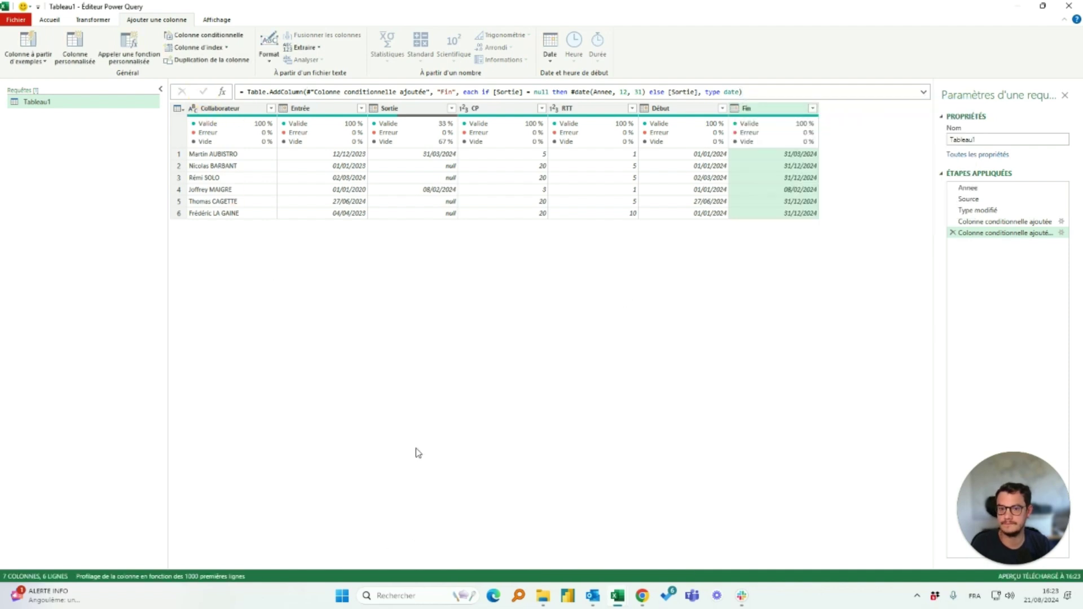
pyautogui.click(668, 109)
pyautogui.click(776, 114)
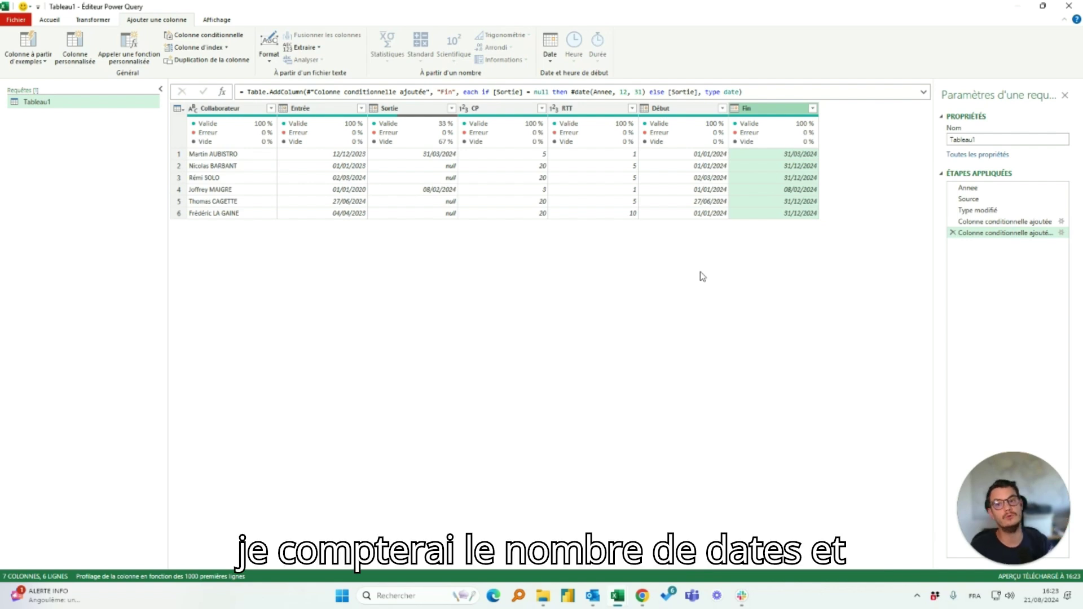
pyautogui.click(503, 109)
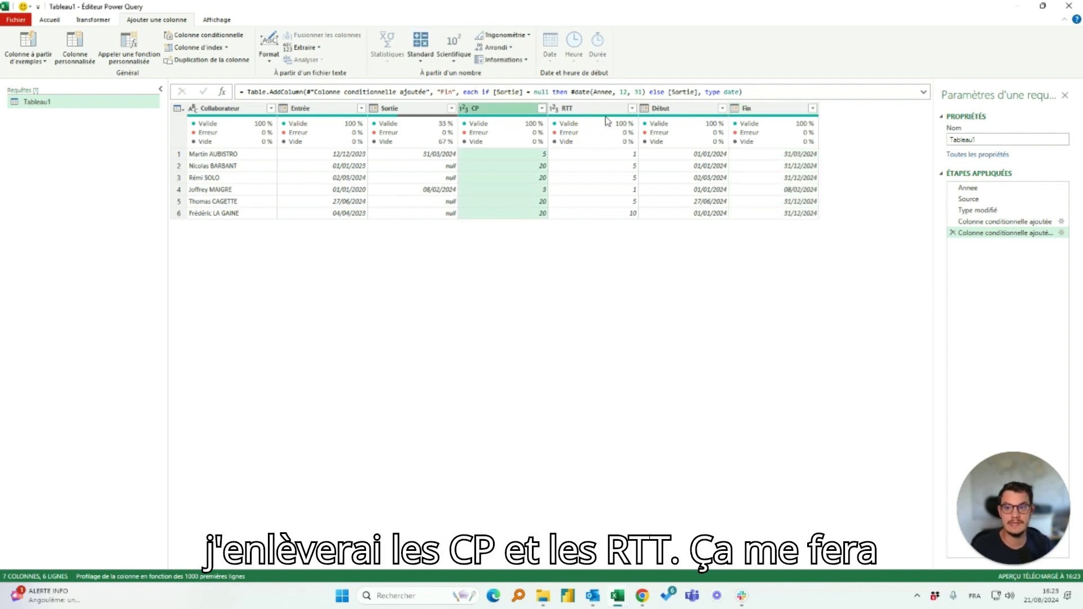
pyautogui.click(601, 109)
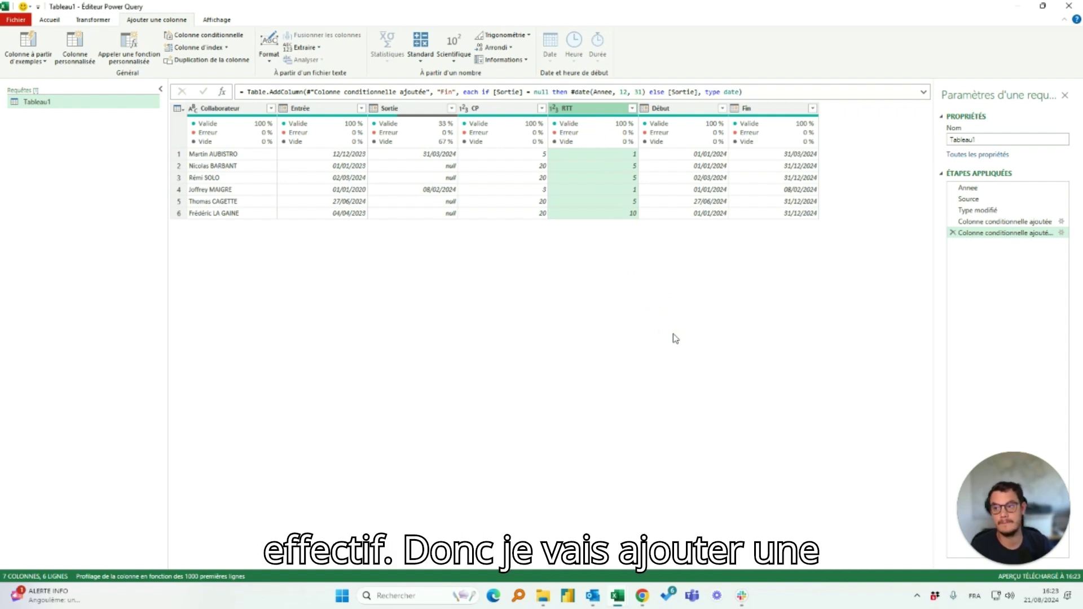
pyautogui.click(666, 177)
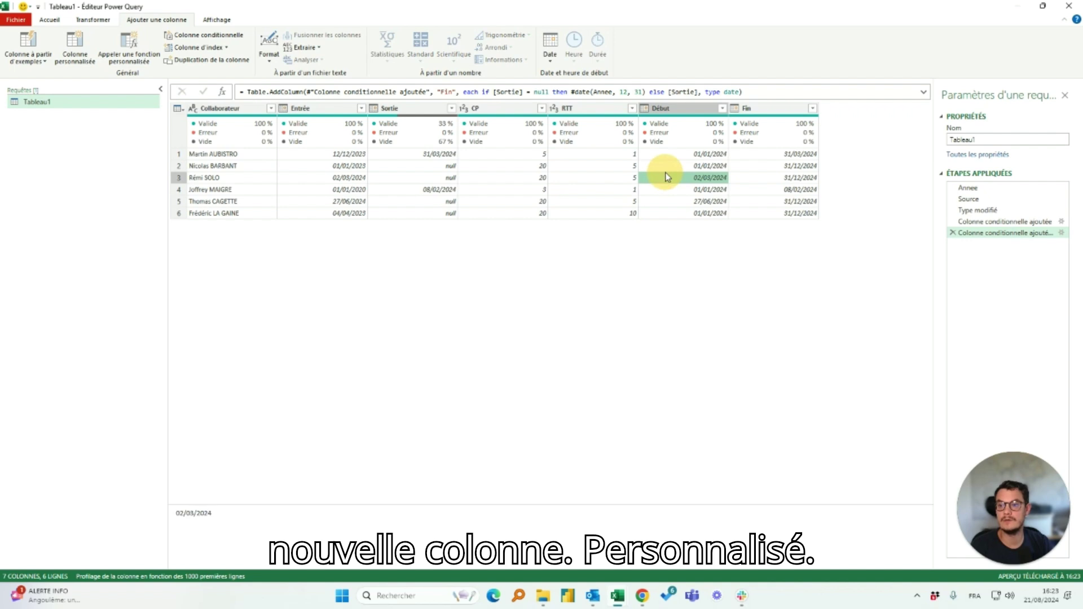
# Start a new custom column and name it Jours travaillés
pyautogui.click(75, 46)
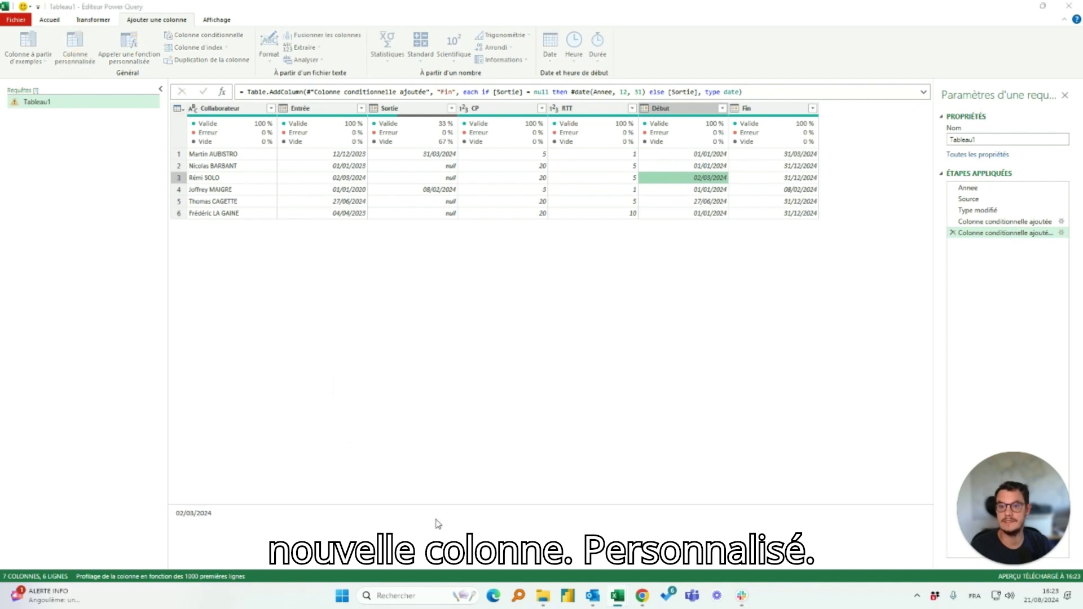
pyautogui.moveTo(414, 237); pyautogui.dragTo(280, 205)
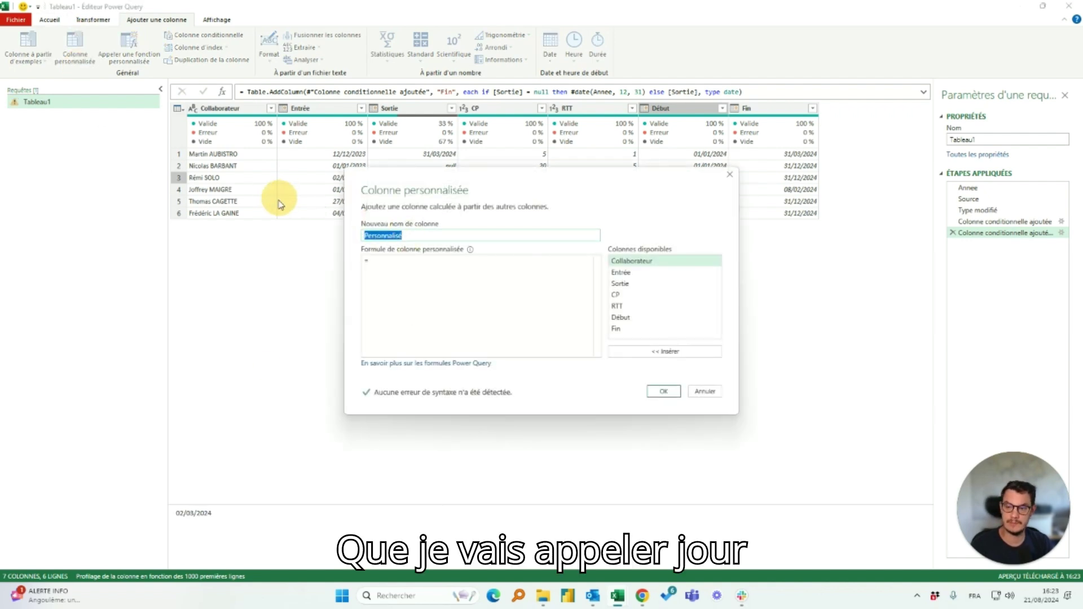
pyautogui.write('Jours ')
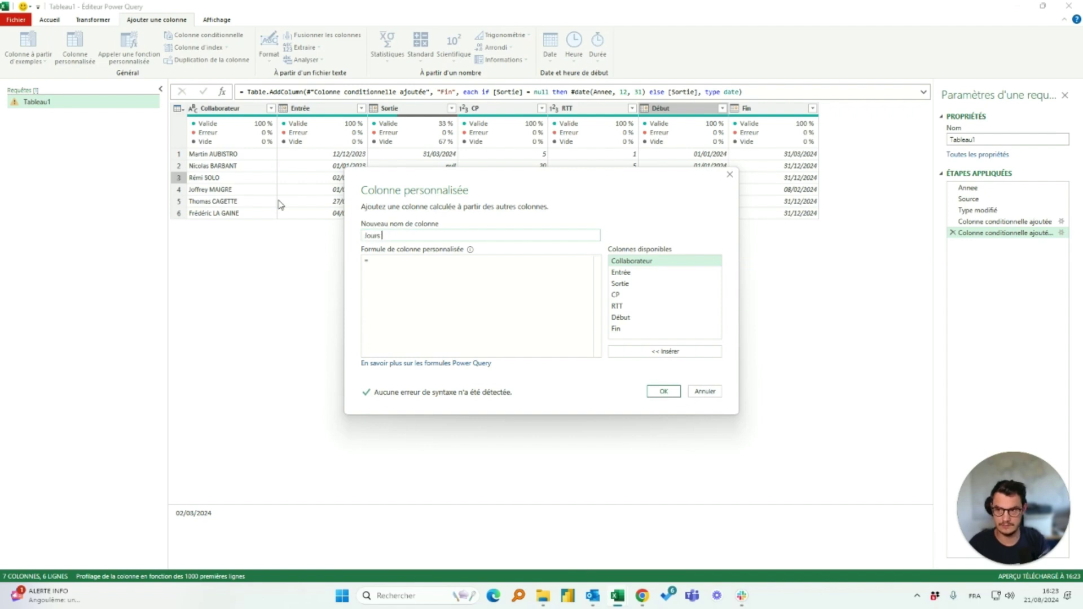
pyautogui.write('travaillés')
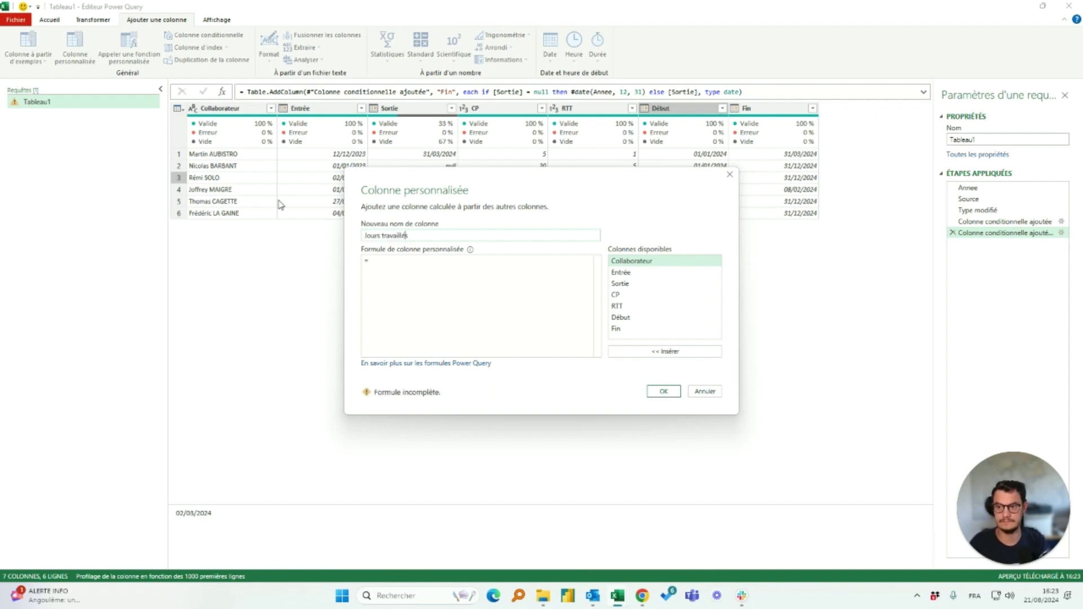
# Begin the Jours travaillés formula with List.Dates, using the Début column as its start date
pyautogui.click(399, 308)
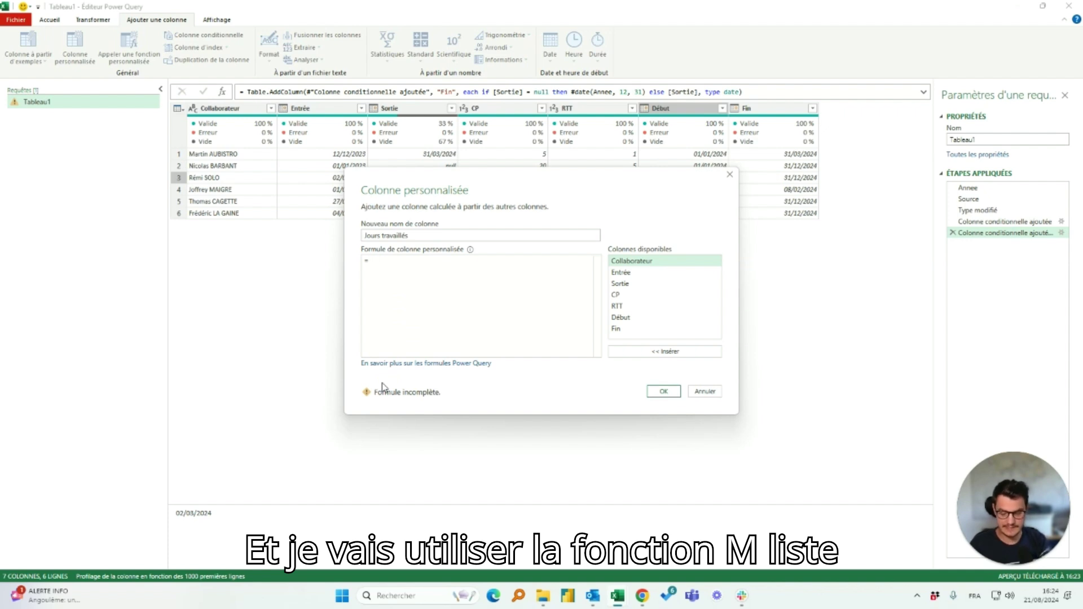
pyautogui.write('listdate')
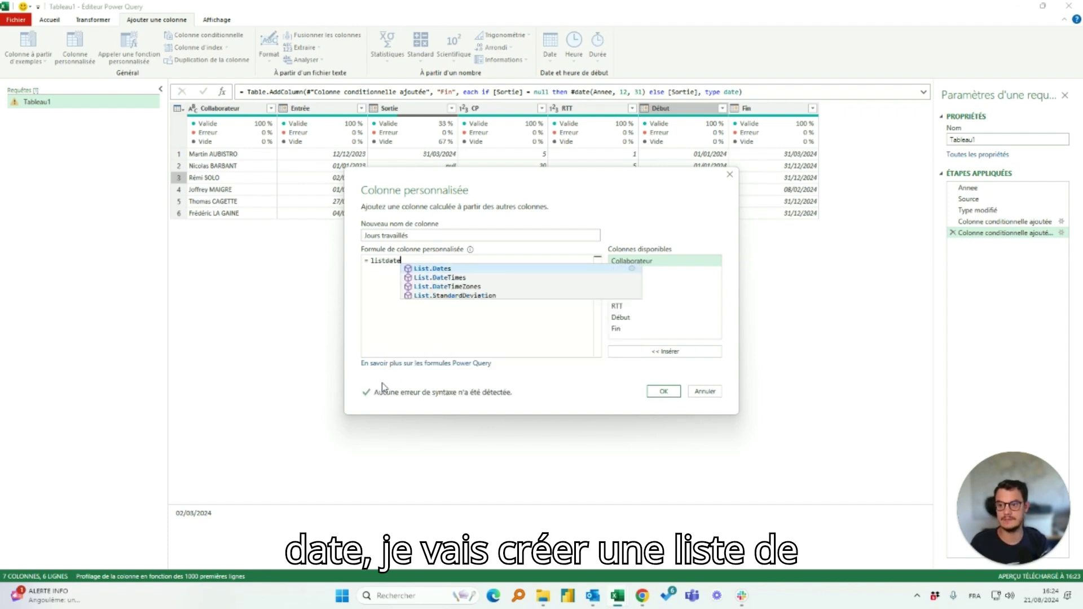
pyautogui.press('Tab')
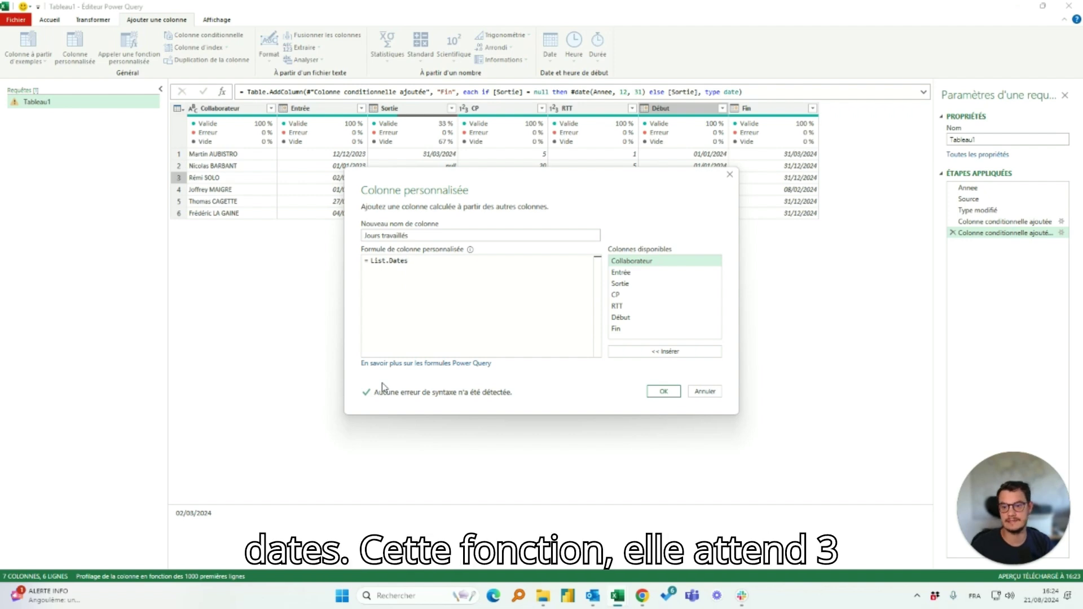
pyautogui.write('(')
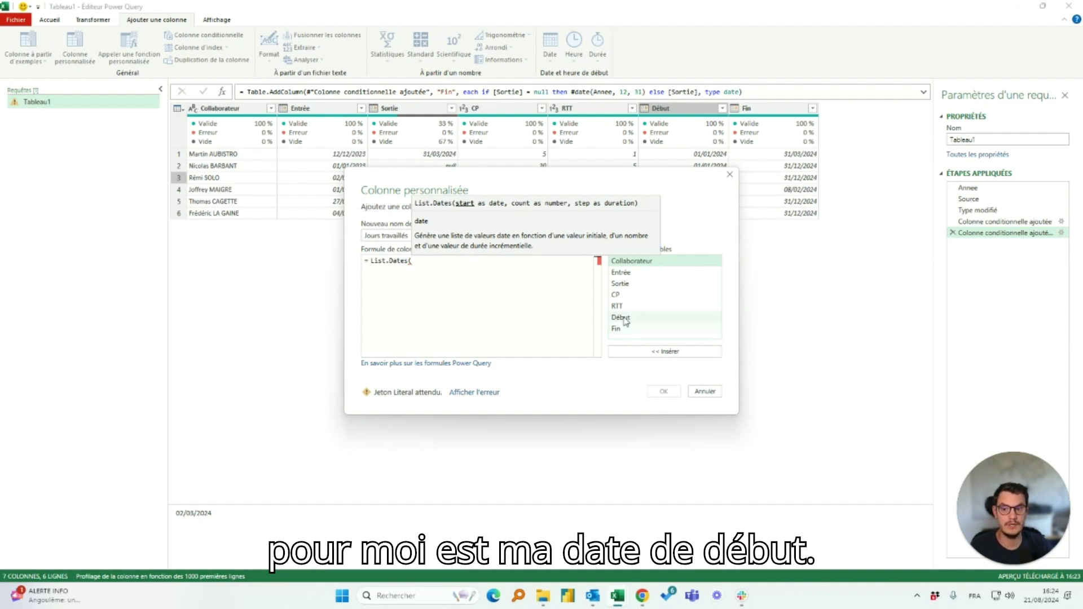
pyautogui.doubleClick(621, 317)
pyautogui.write(',')
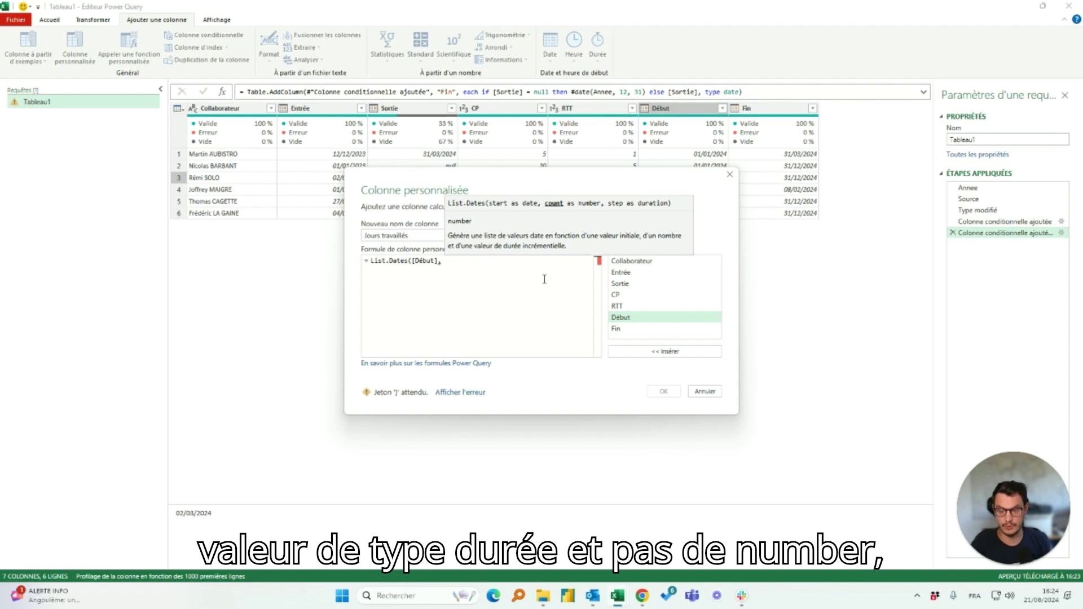
# Enter Number.From([Fin]-[Début])+1 as the count argument of List.Dates
pyautogui.write('Numberfrom')
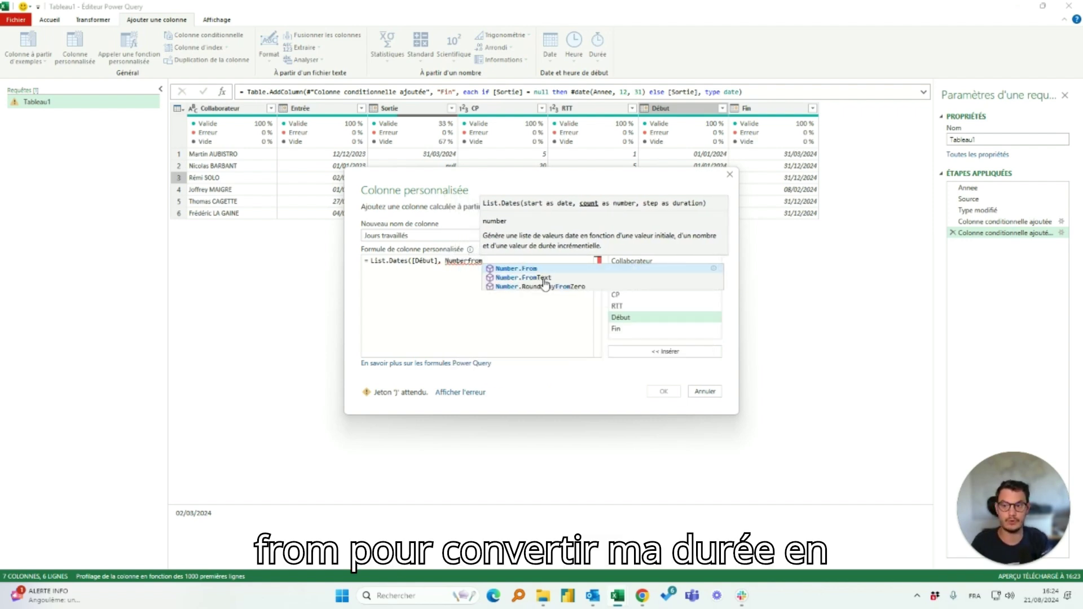
pyautogui.press('Tab')
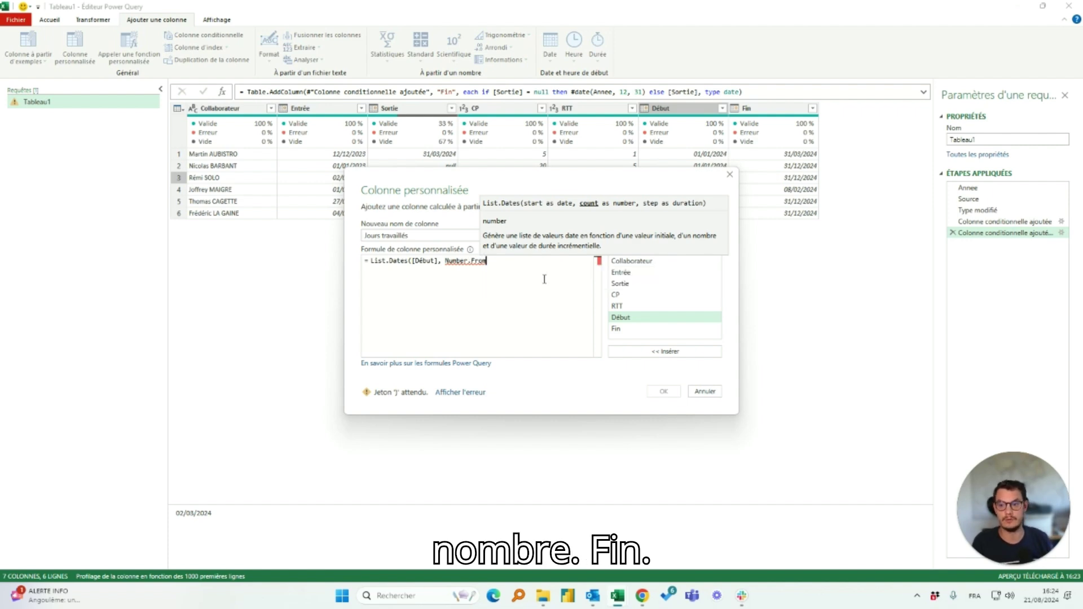
pyautogui.write('(')
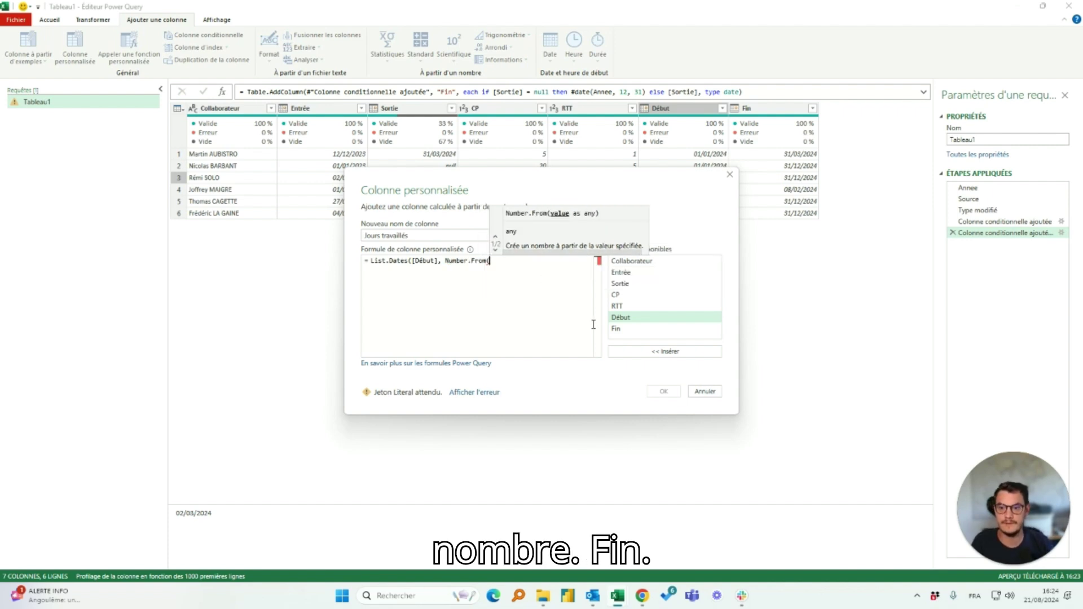
pyautogui.doubleClick(616, 330)
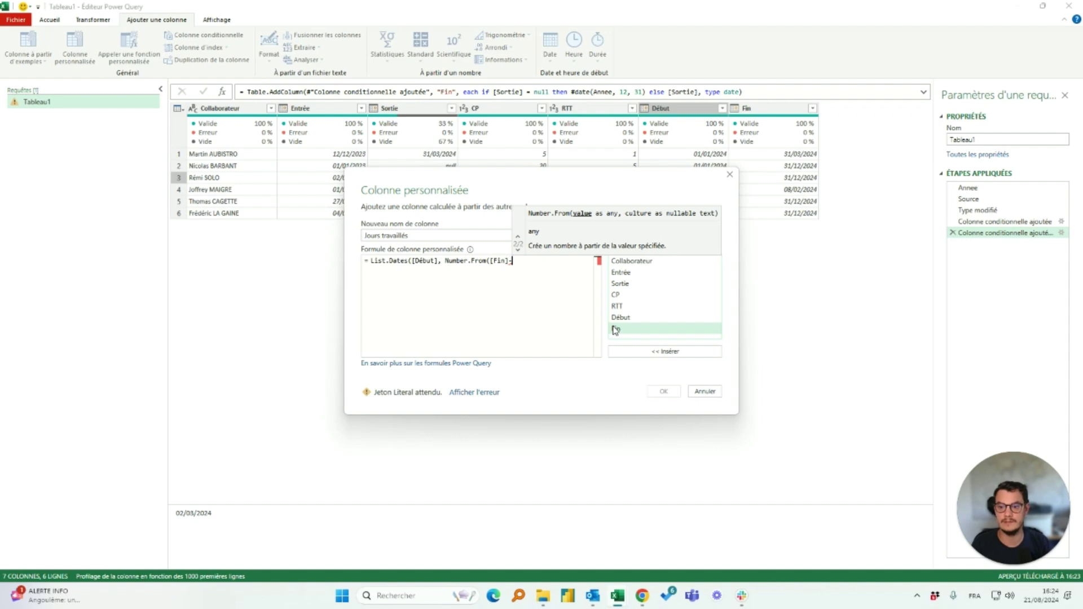
pyautogui.click(632, 319)
pyautogui.write('-')
pyautogui.doubleClick(632, 320)
pyautogui.write(')')
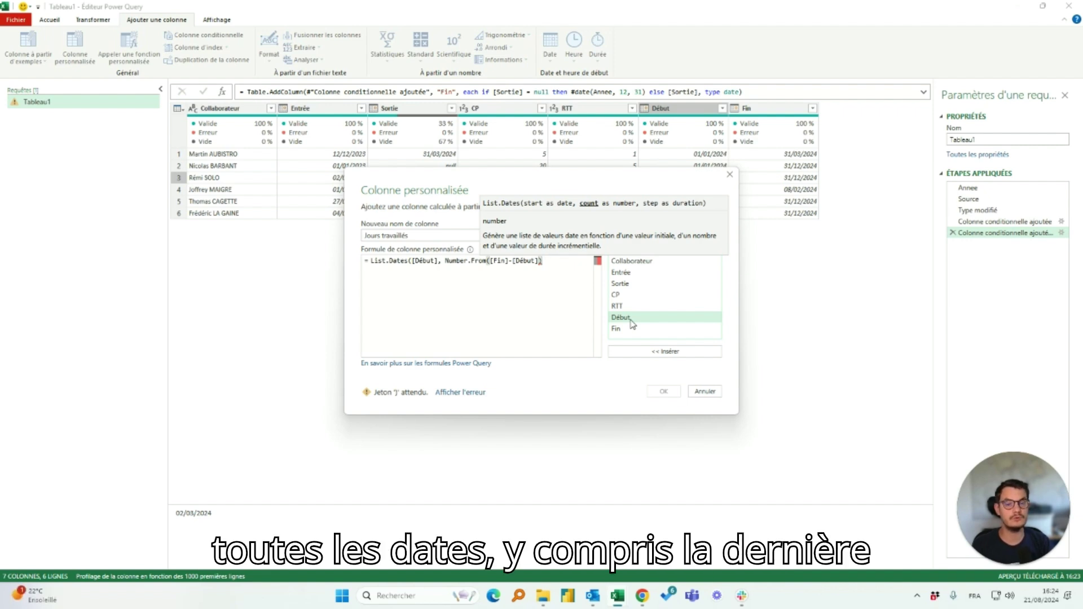
pyautogui.write('+1,')
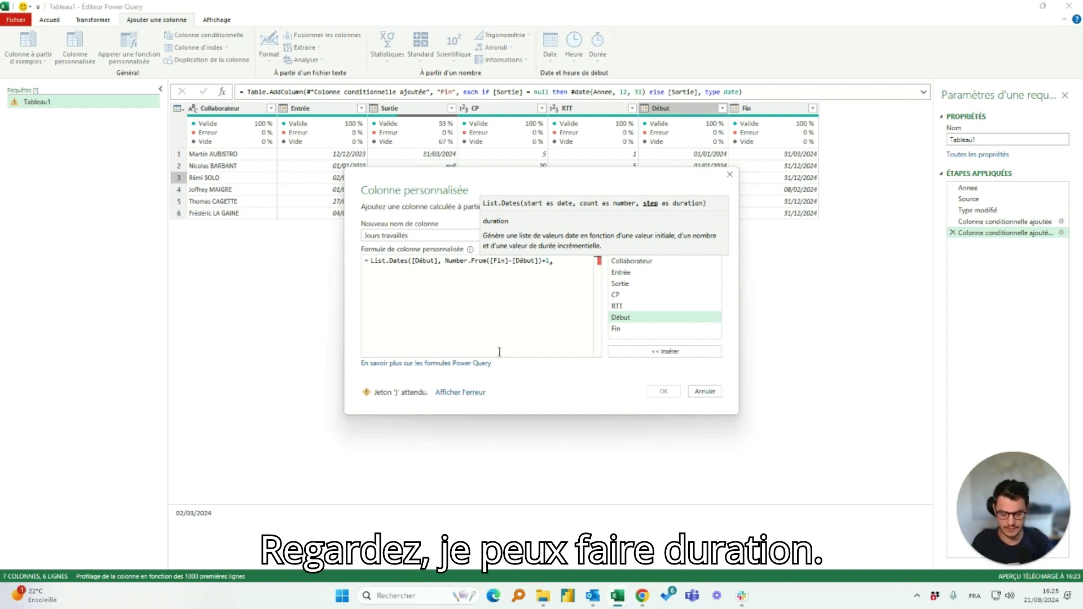
# Set the List.Dates step to Duration.From(1), close the formula, and create the custom column
pyautogui.write('duratio')
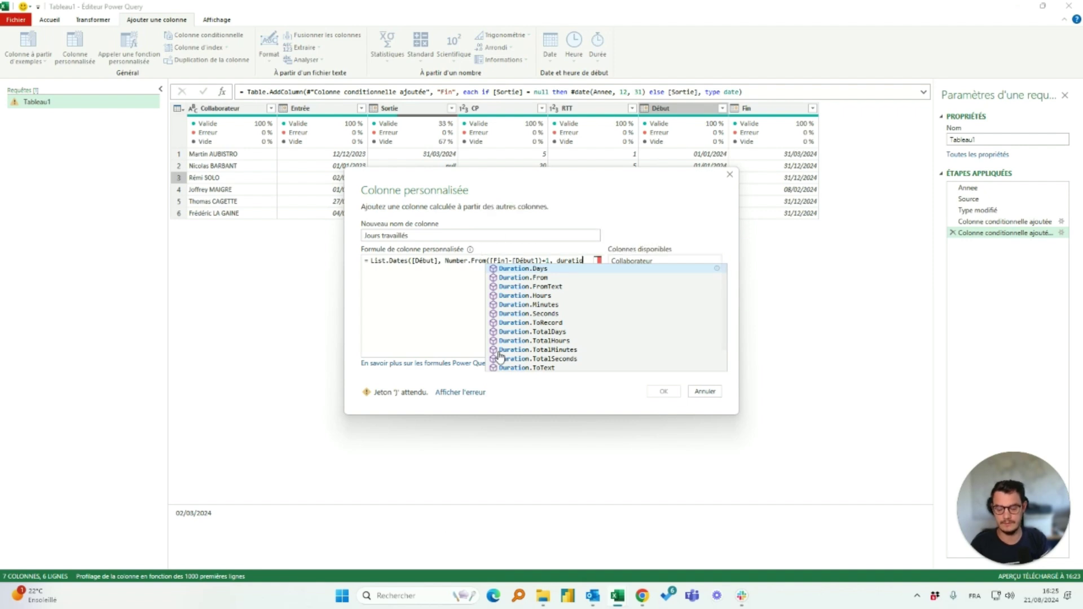
pyautogui.write('from')
pyautogui.press('Tab')
pyautogui.write('(1')
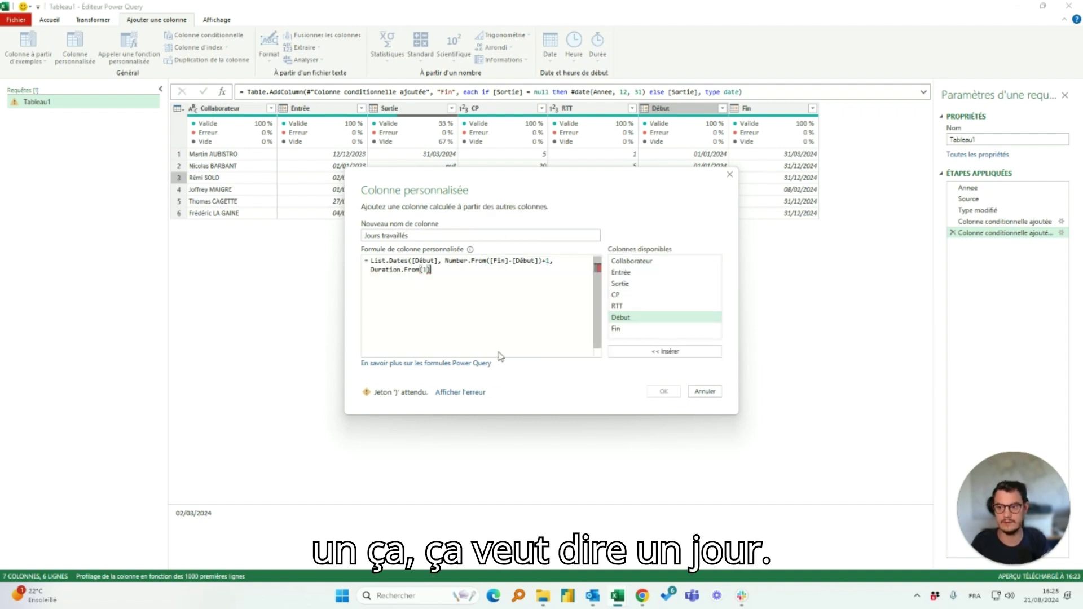
pyautogui.write('))')
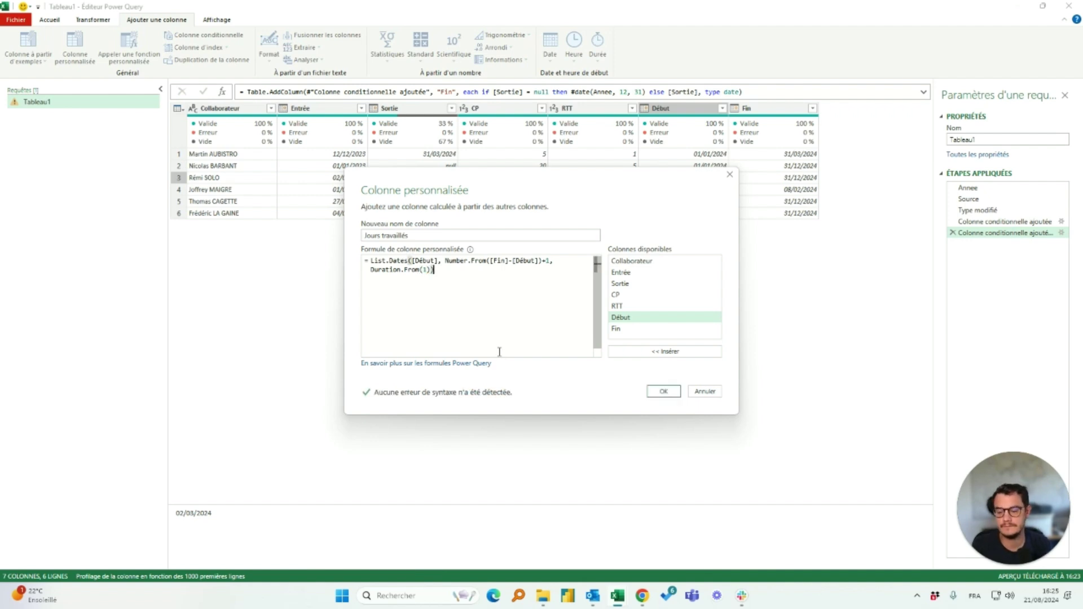
pyautogui.click(664, 391)
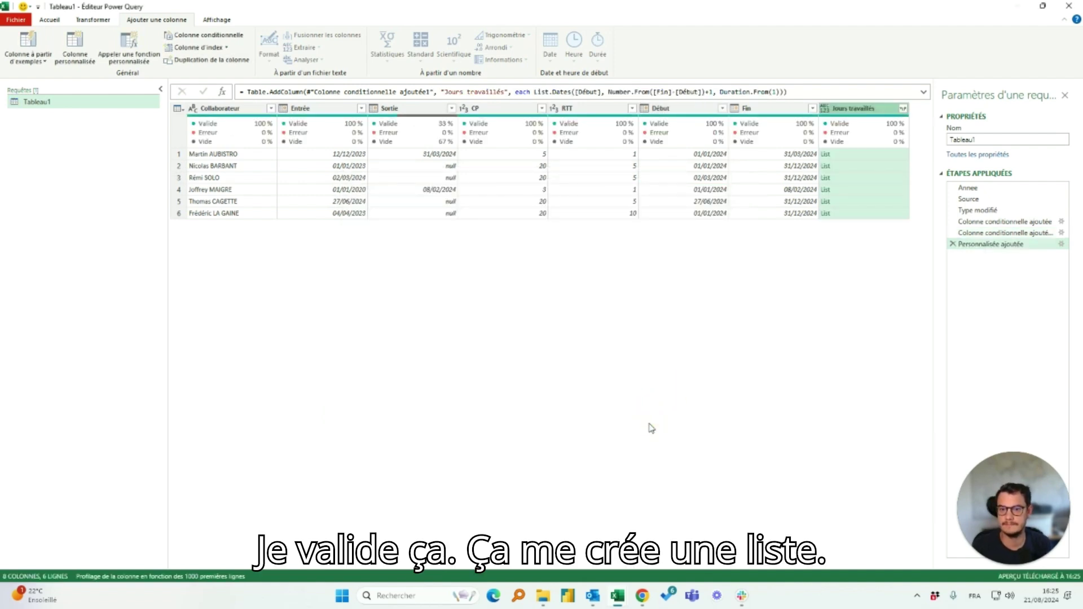
# Open the third row's Jours travaillés list, check its dates from first to last, and delete the resulting navigation step
pyautogui.click(848, 155)
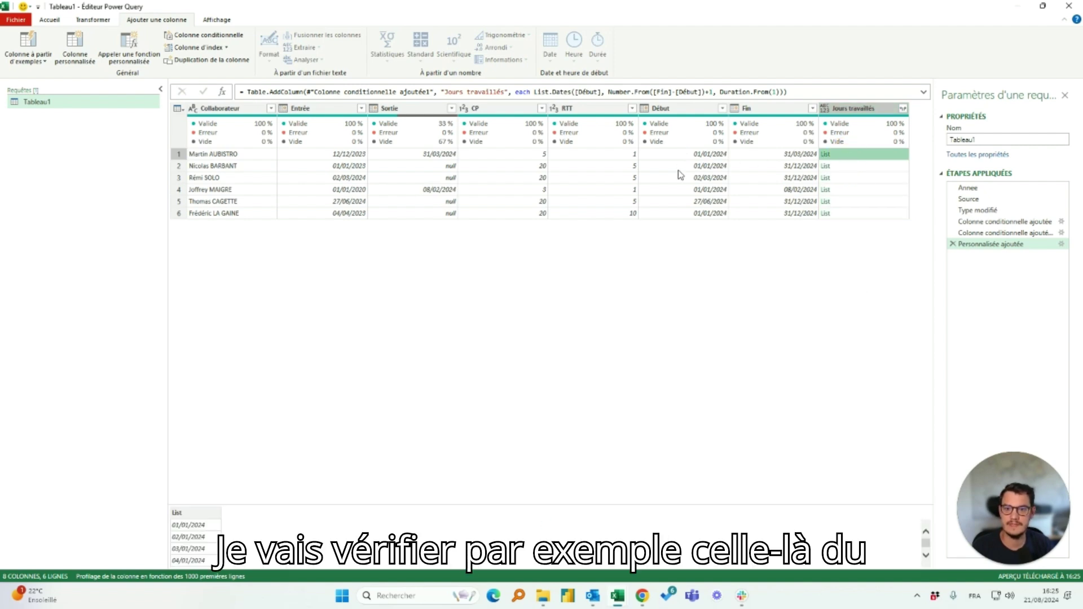
pyautogui.click(709, 179)
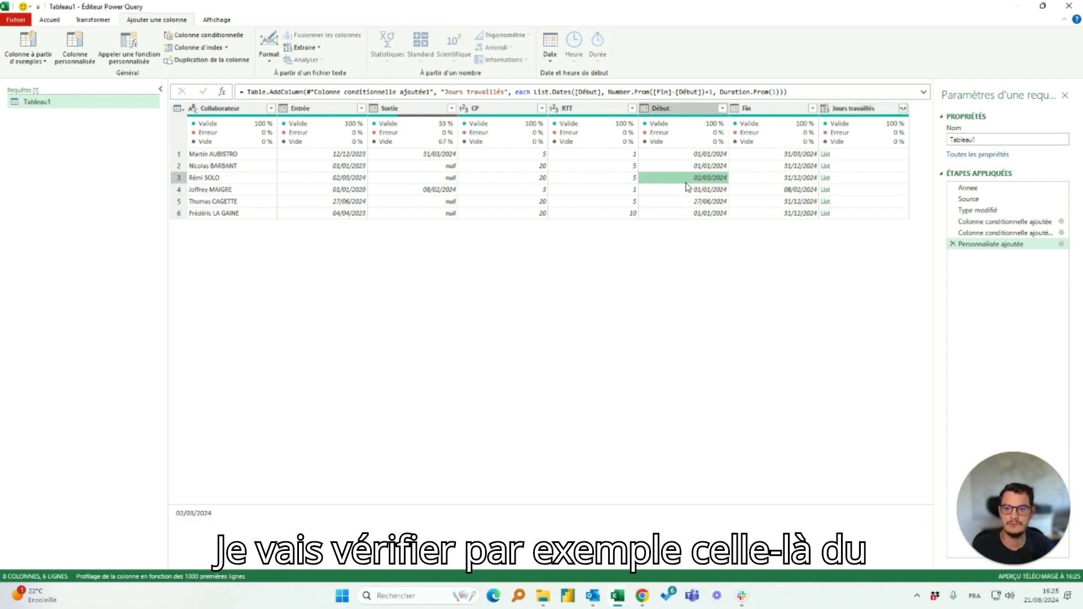
pyautogui.click(858, 178)
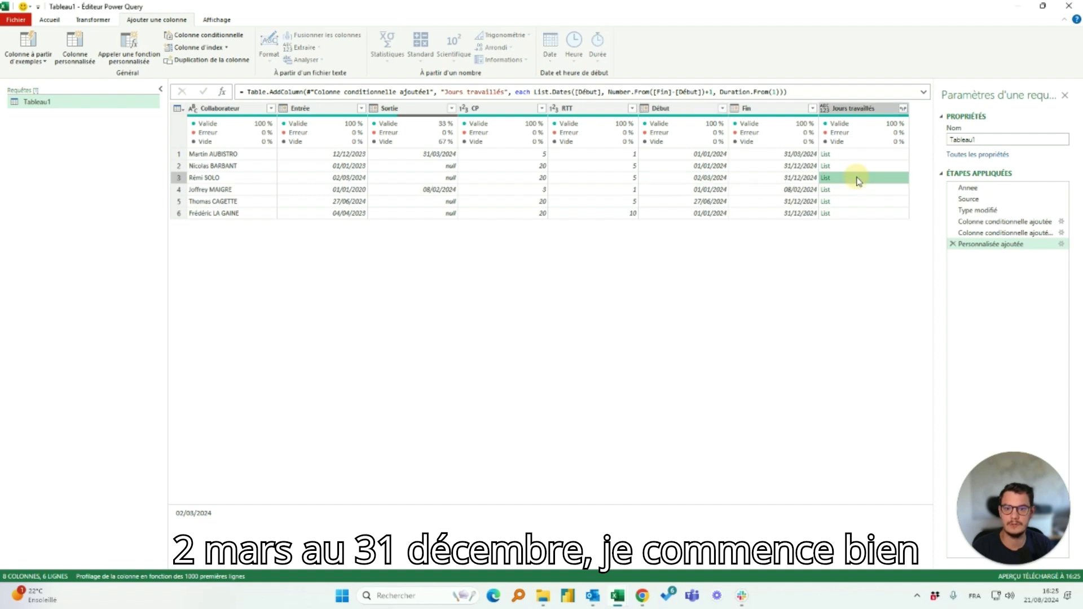
pyautogui.click(824, 178)
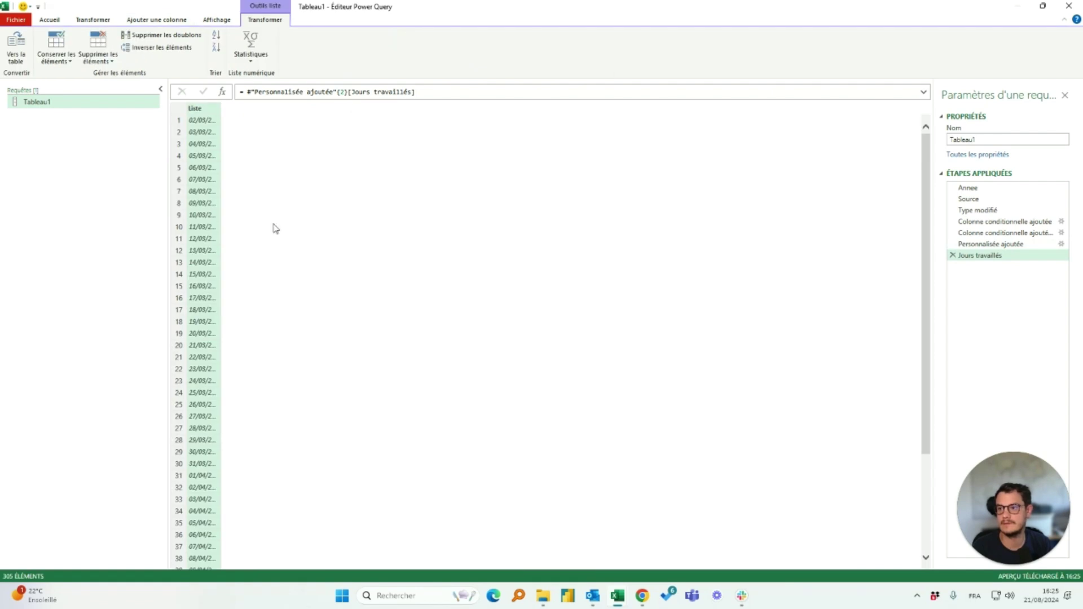
pyautogui.scroll(-20, 244, 174)
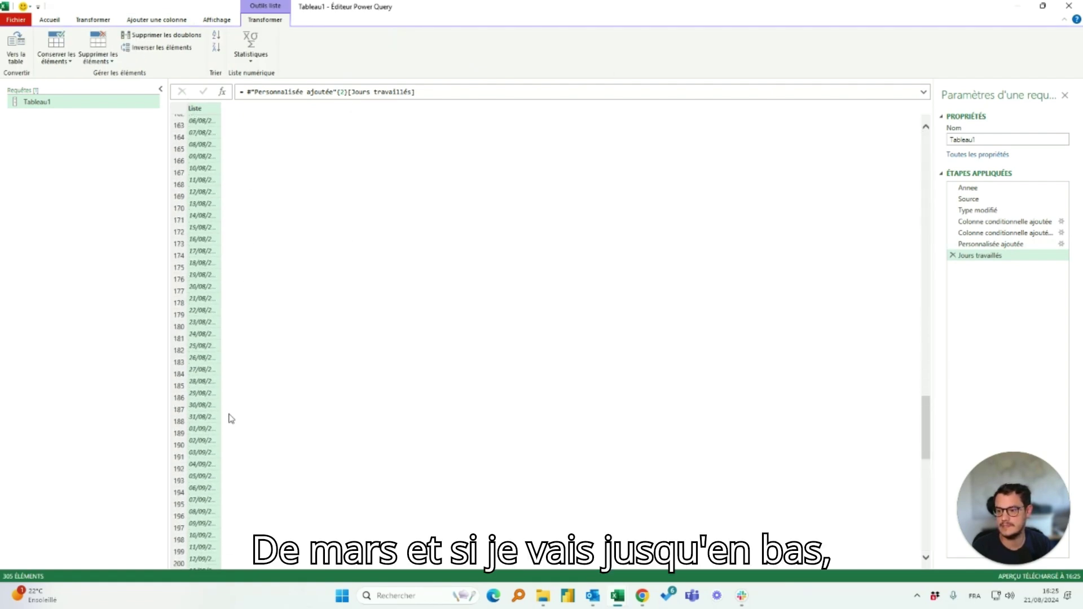
pyautogui.scroll(-20, 232, 415)
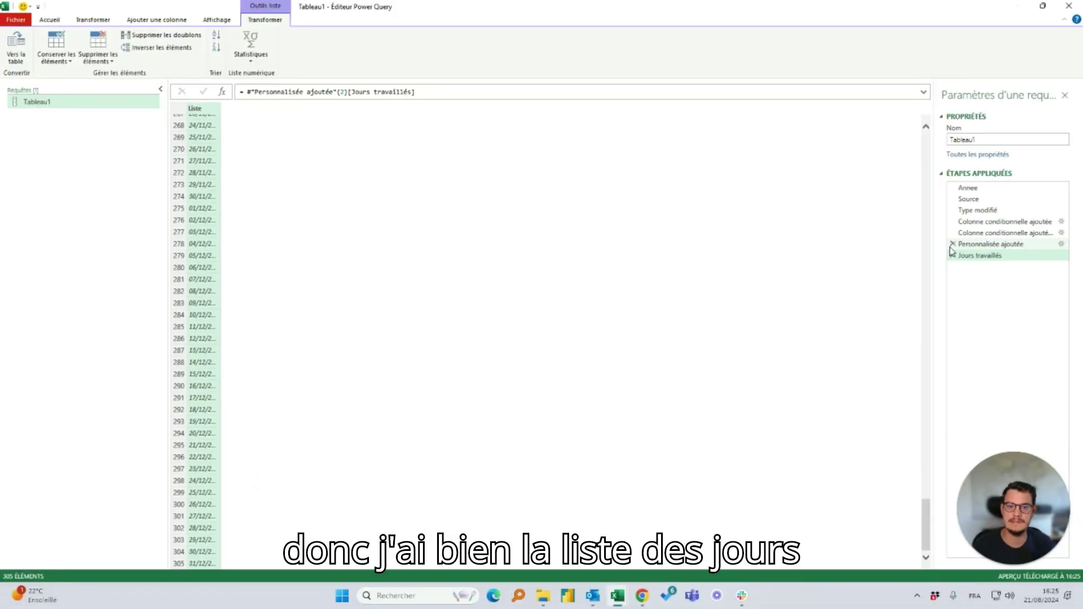
pyautogui.click(953, 255)
# Wrap the List.Dates expression of the Jours travaillés column in List.Select, making it the first argument
pyautogui.click(849, 108)
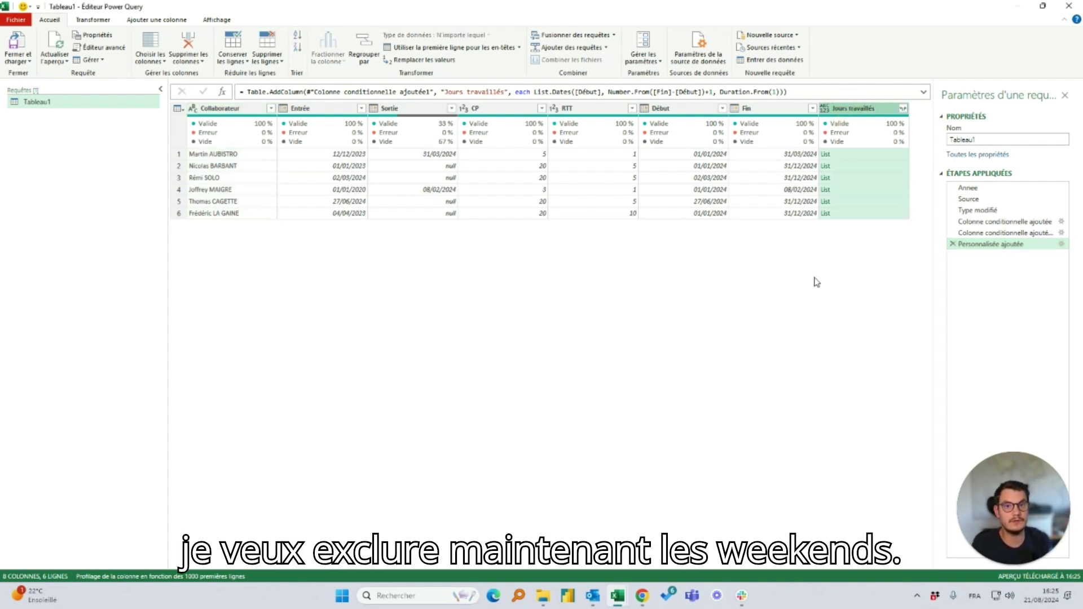
pyautogui.click(534, 92)
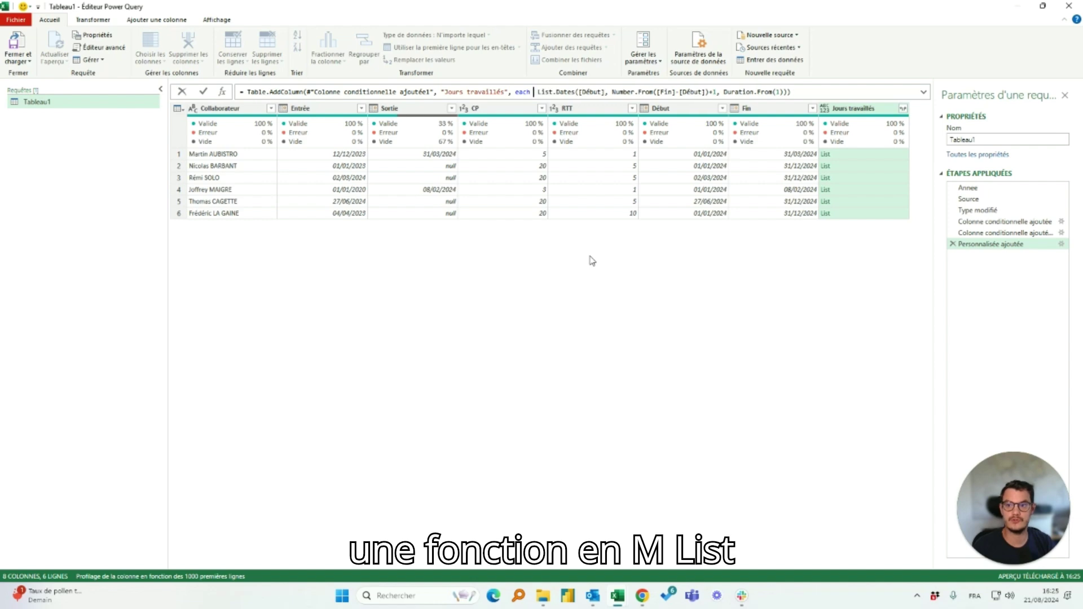
pyautogui.write('List.Select')
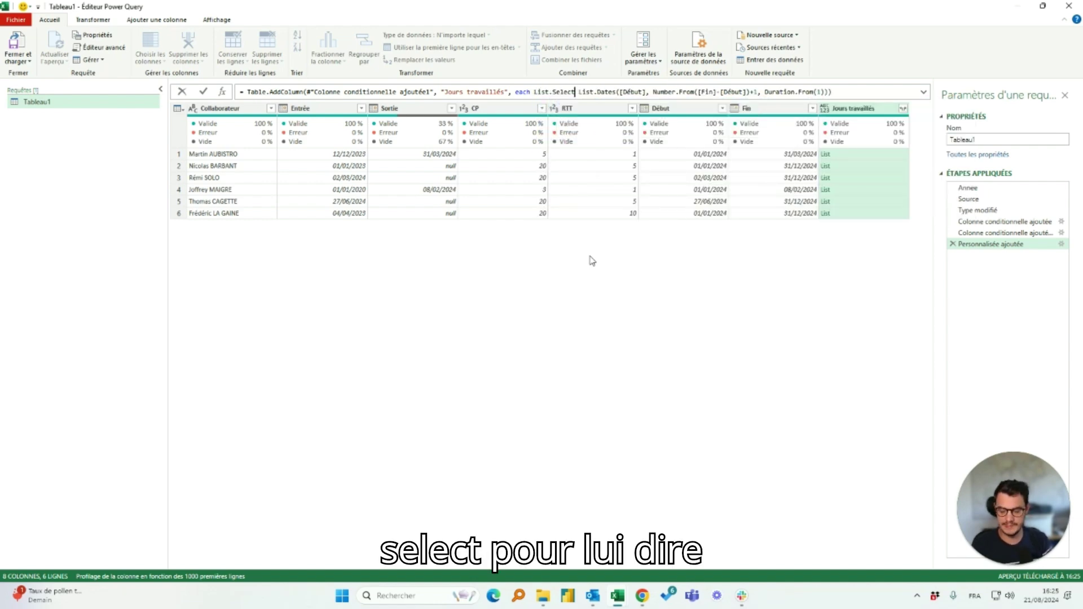
pyautogui.write('(')
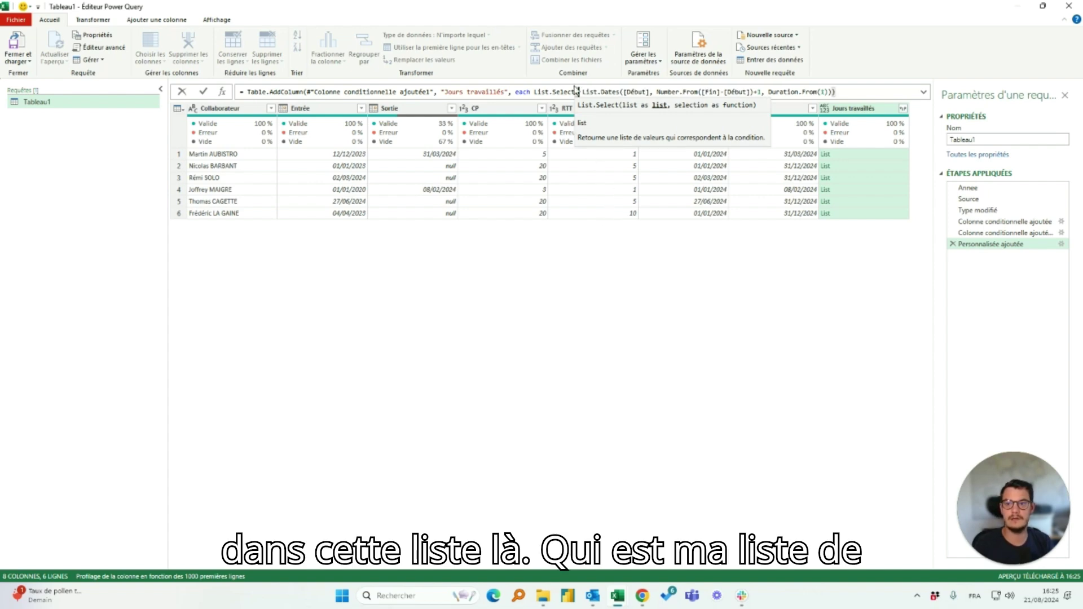
pyautogui.click(830, 91)
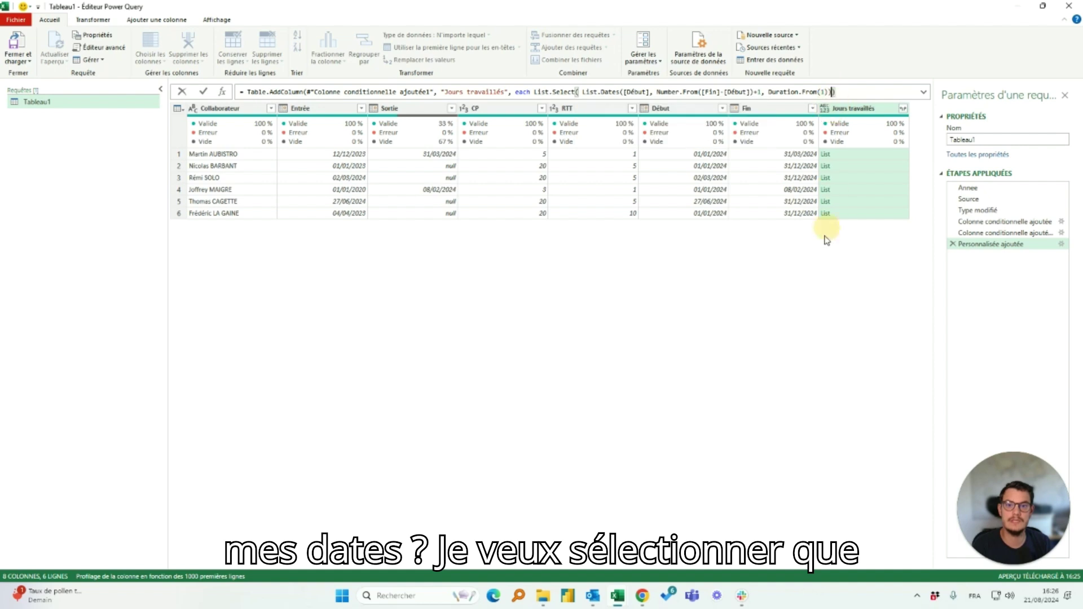
pyautogui.write(', ')
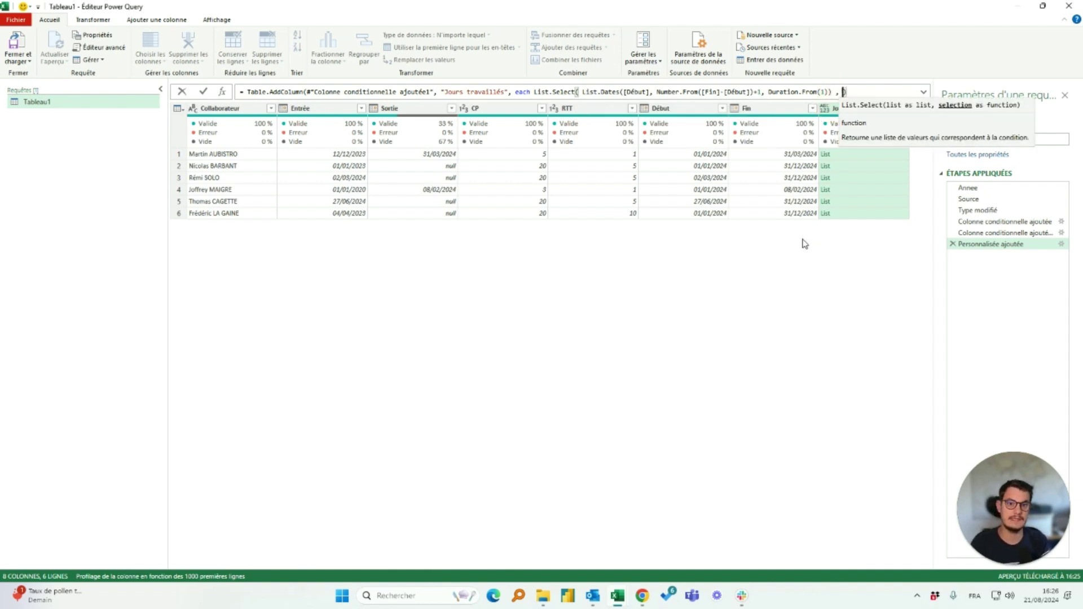
# Start the List.Select condition of the Jours travaillés formula with each Date.DayOfWeek as its second argument
pyautogui.write('each')
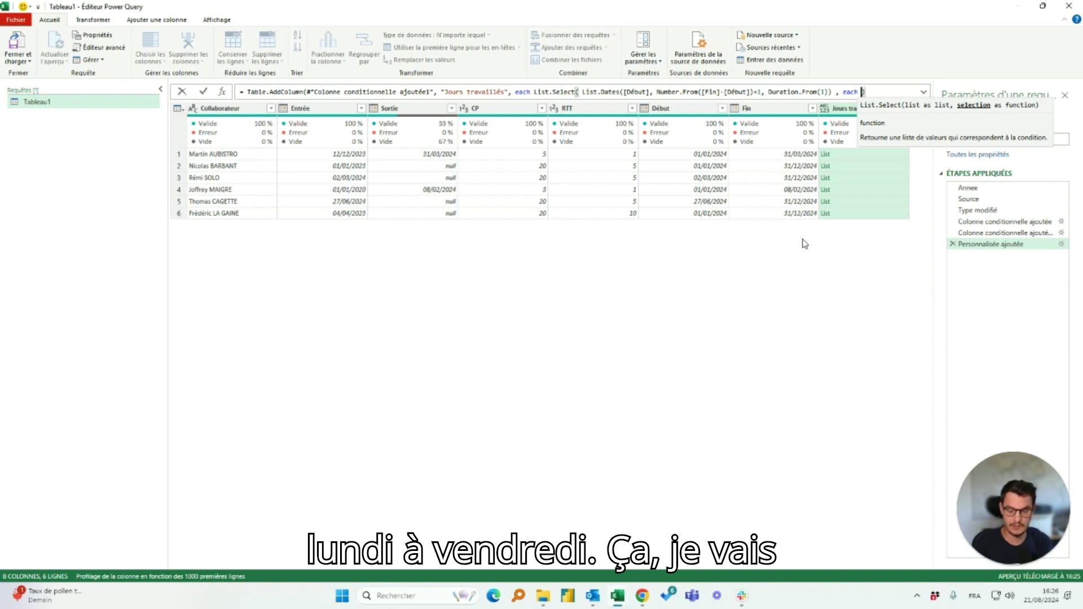
pyautogui.write('Date.')
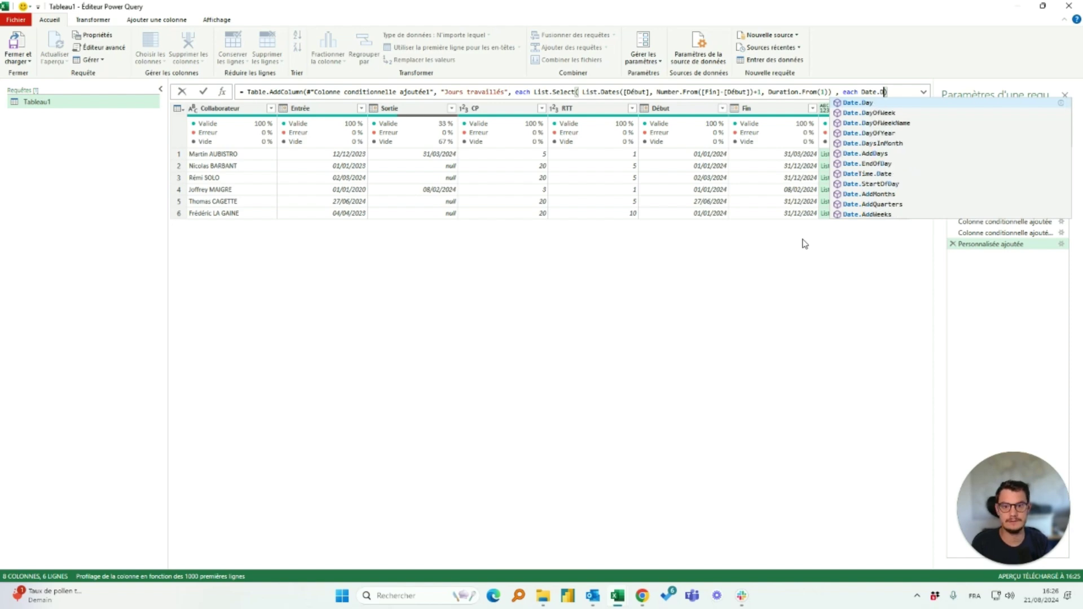
pyautogui.write('D')
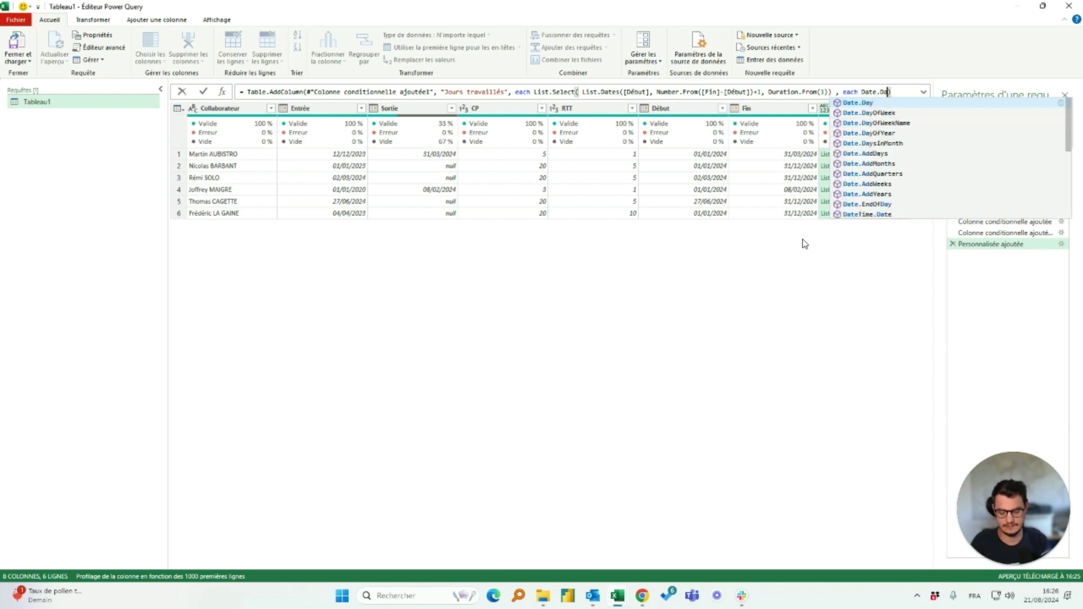
pyautogui.write('ayI')
pyautogui.press('BackSpace')
pyautogui.write('OfWeek')
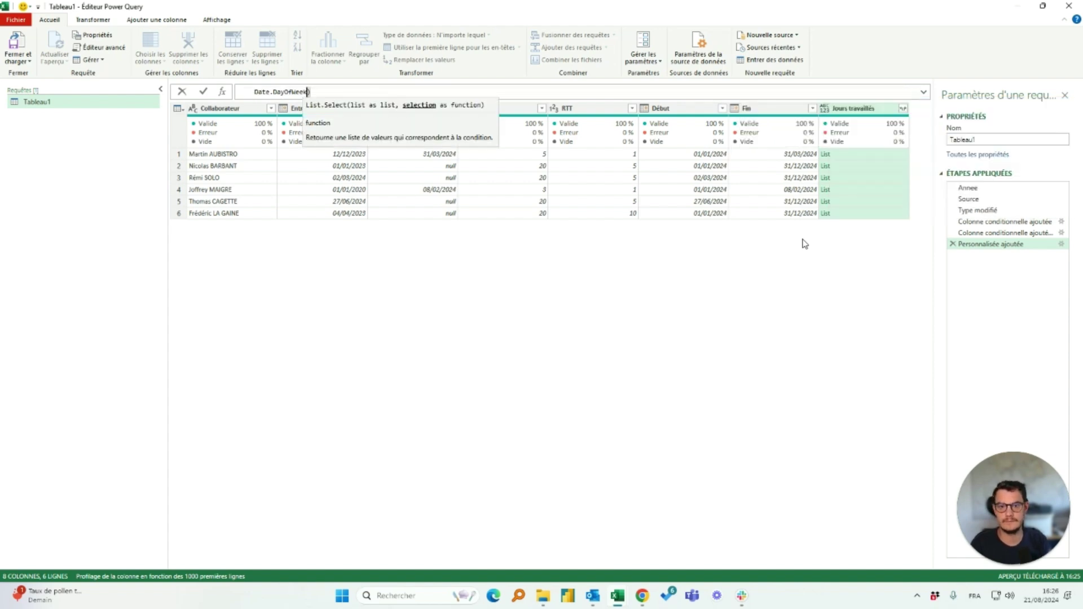
pyautogui.press('Return')
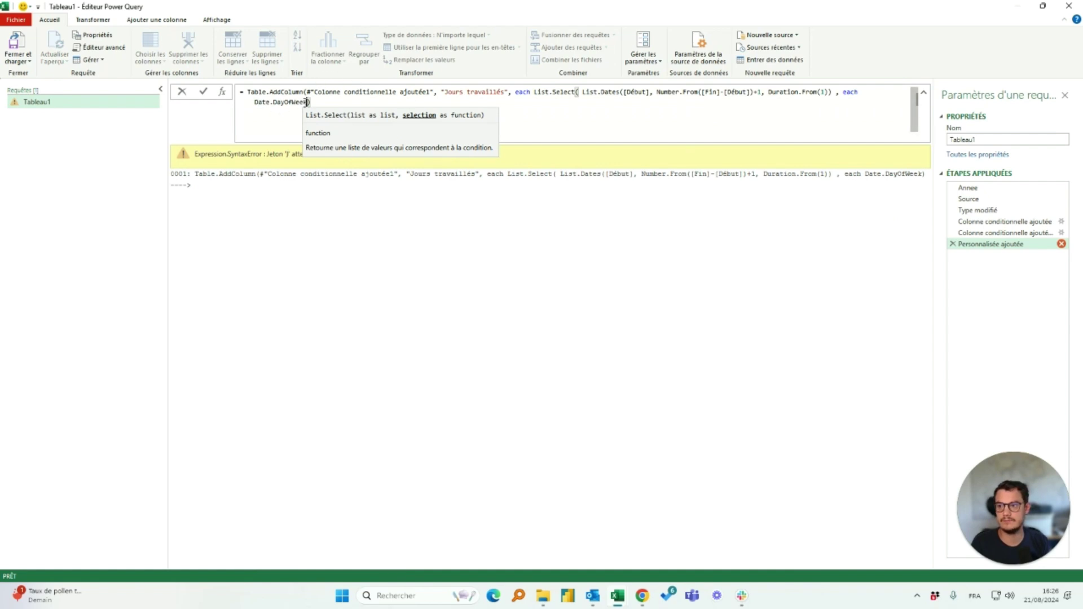
# Complete the condition as Date.DayOfWeek(_) < 5, close both functions, and validate the Jours travaillés formula
pyautogui.write('(')
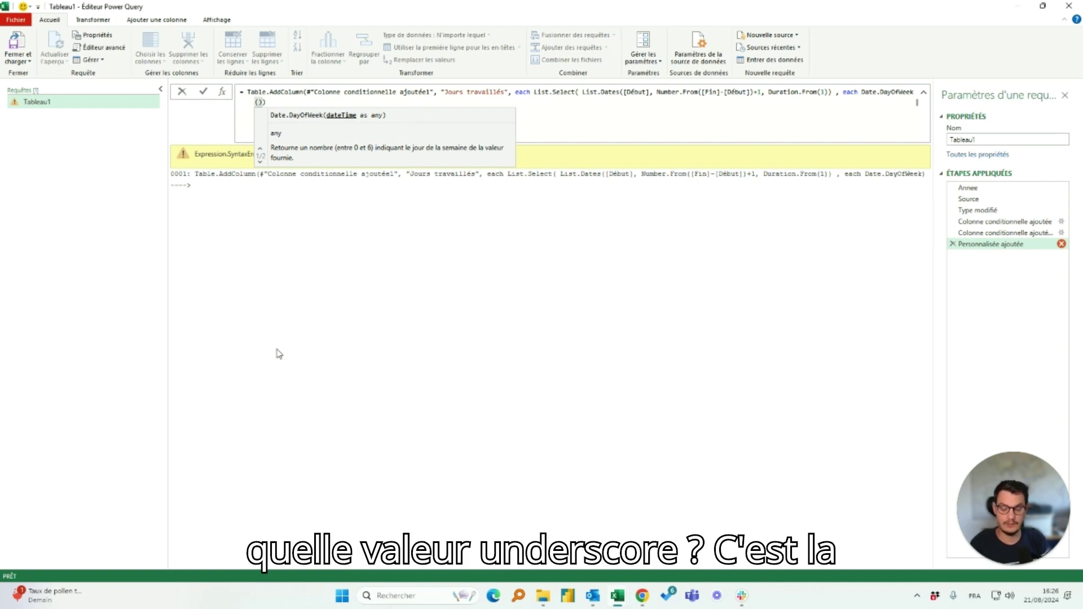
pyautogui.write('_')
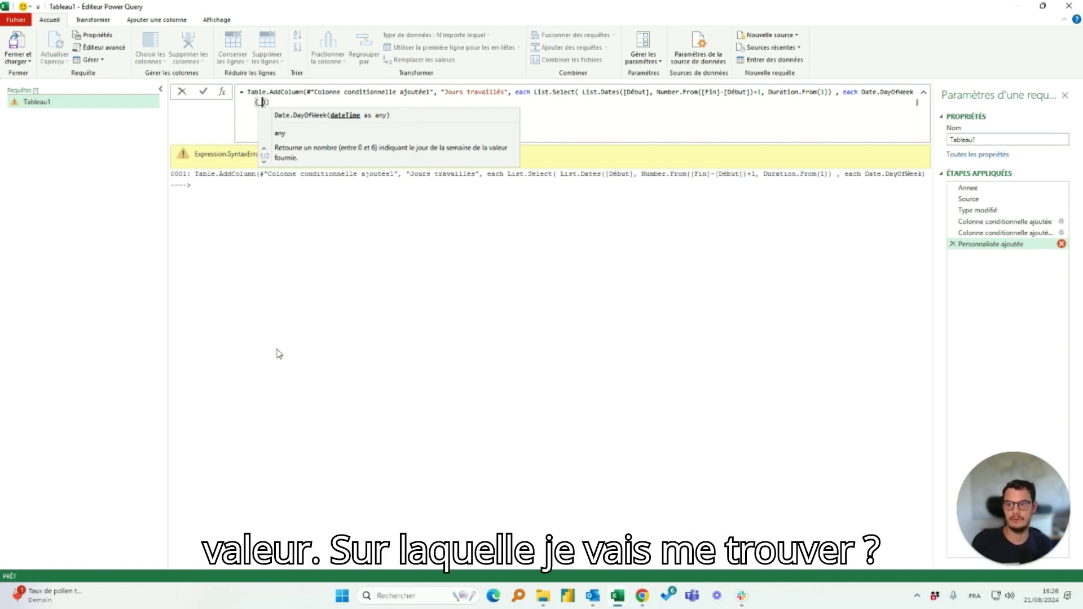
pyautogui.write(')')
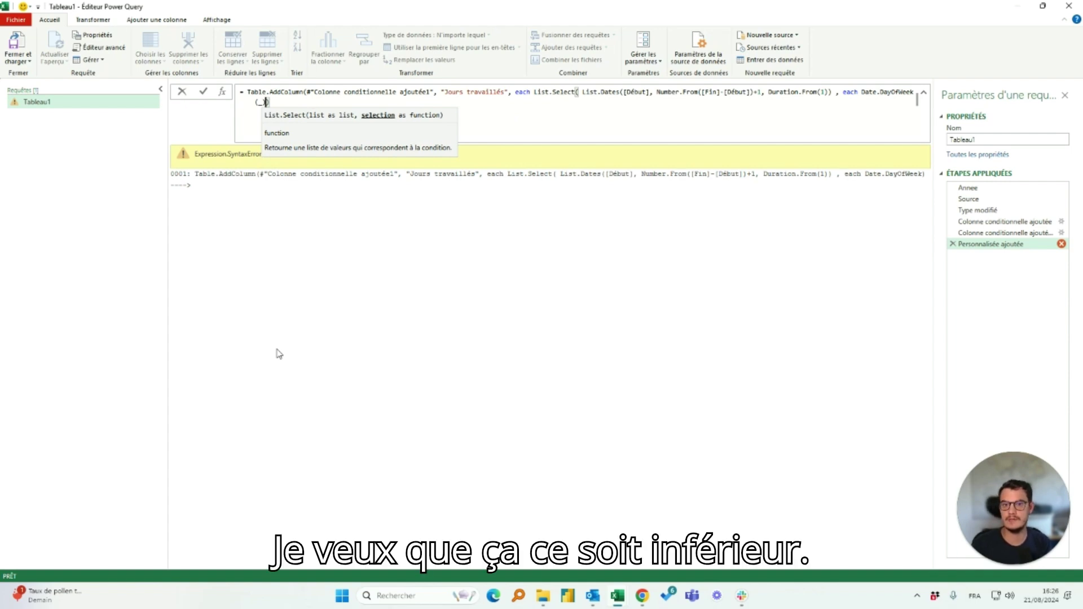
pyautogui.write(' < ')
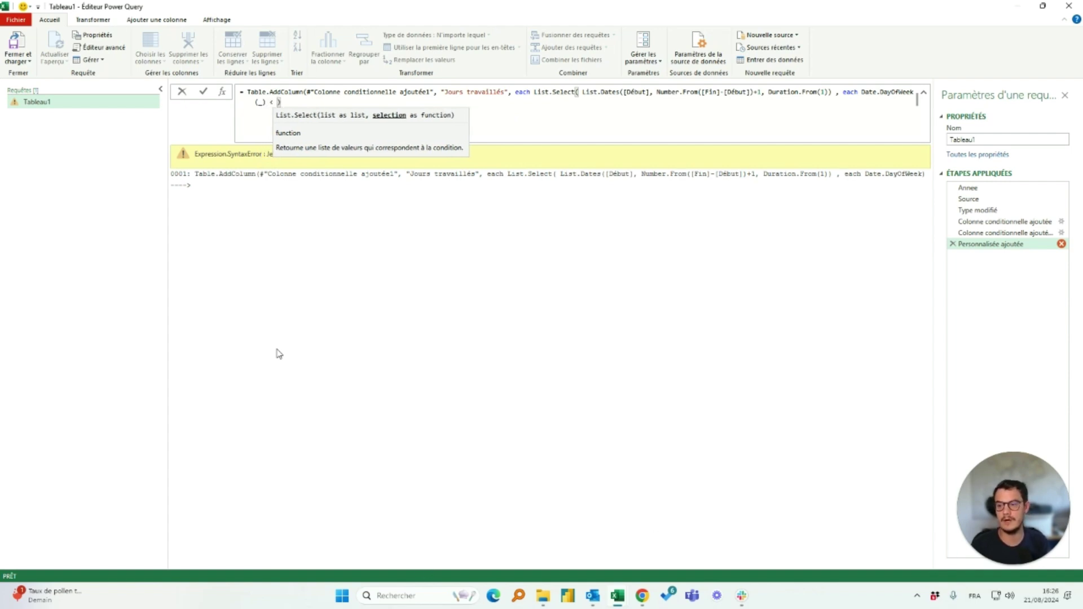
pyautogui.write('5')
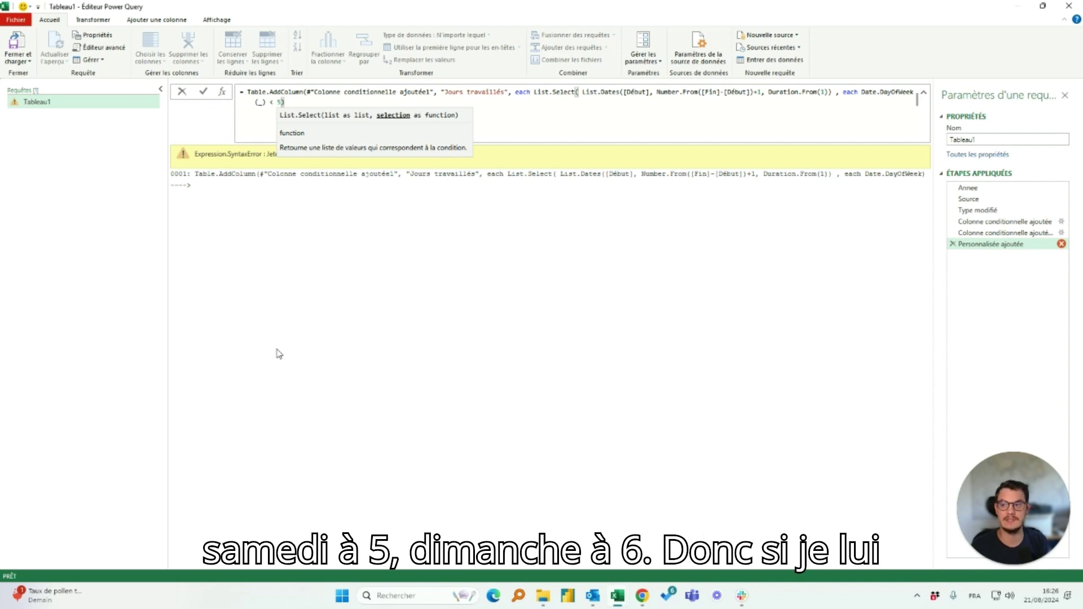
pyautogui.write(')')
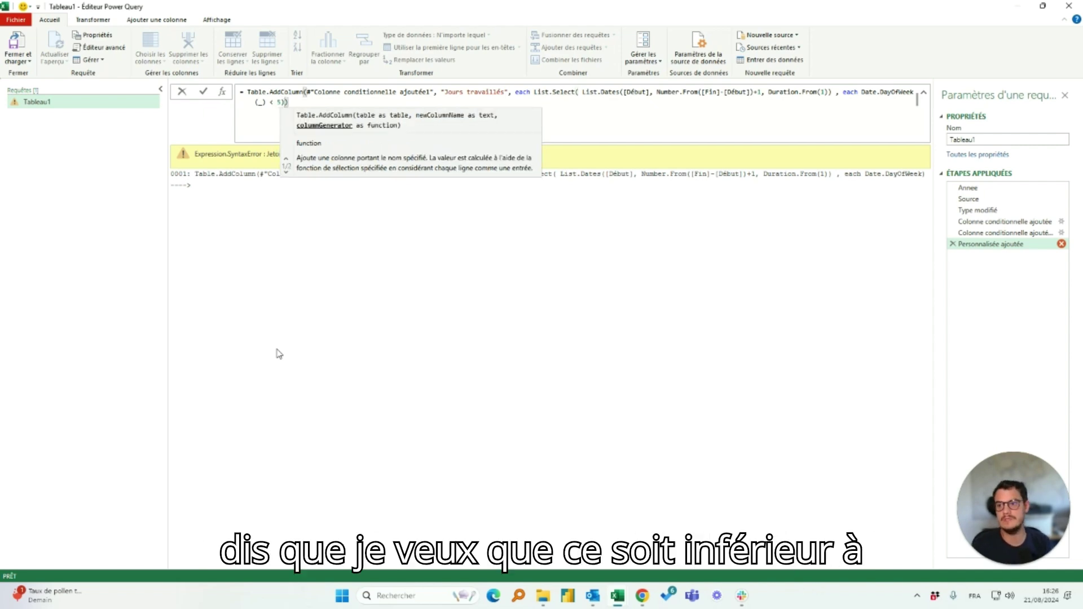
pyautogui.click(203, 95)
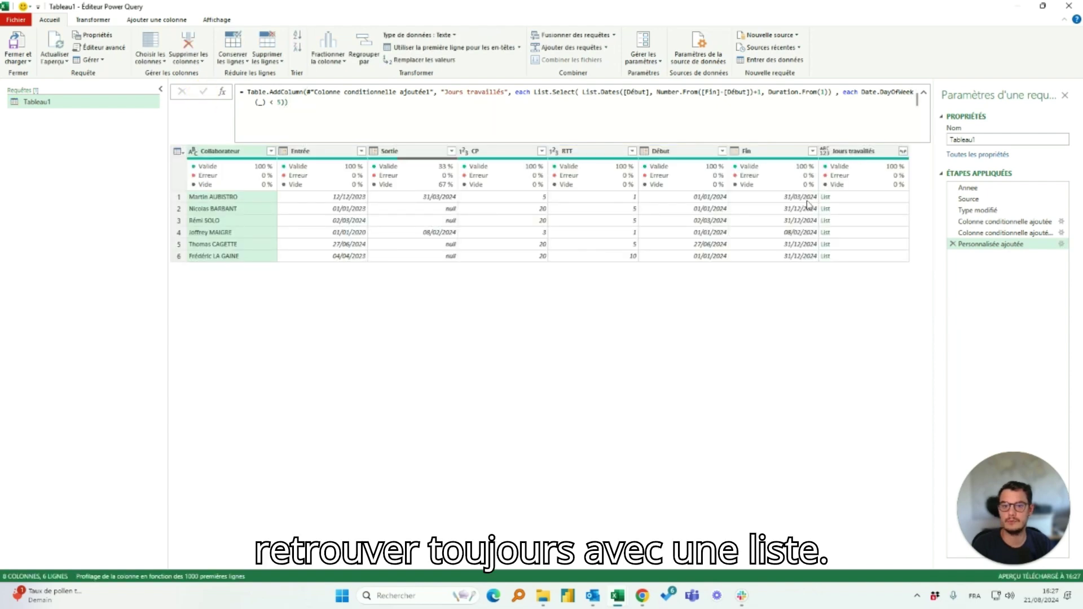
# Open the first row's Jours travaillés list, widen its column, and check the early January dates for weekends
pyautogui.click(863, 197)
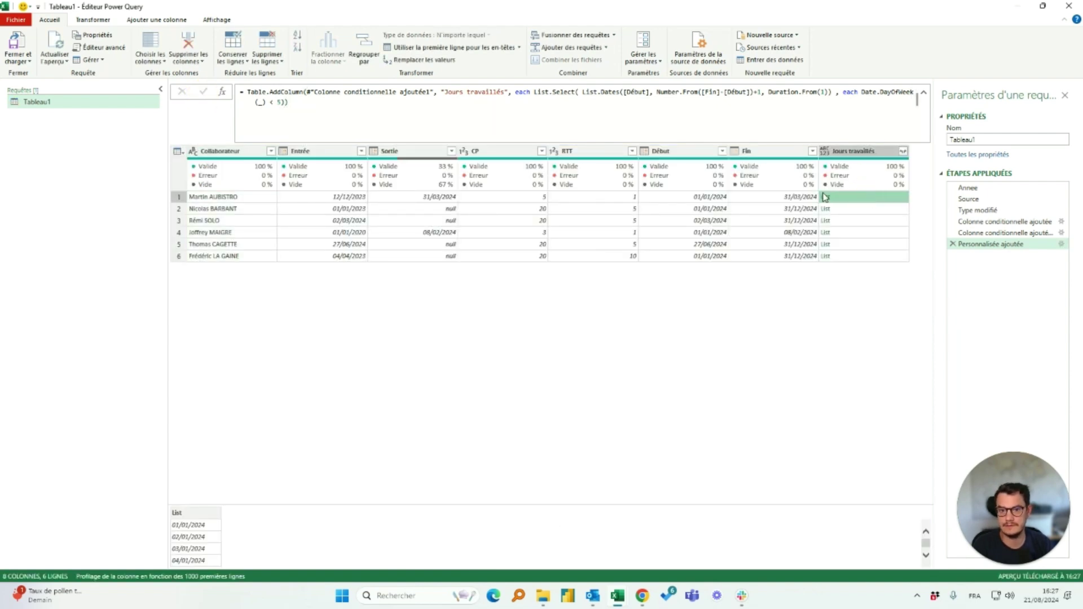
pyautogui.click(827, 197)
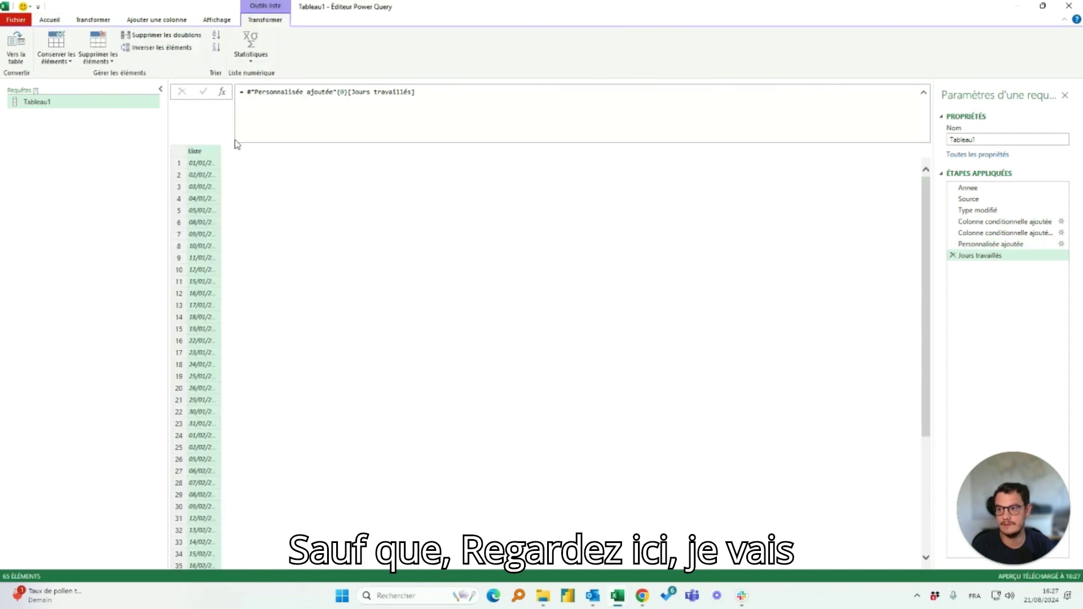
pyautogui.doubleClick(220, 151)
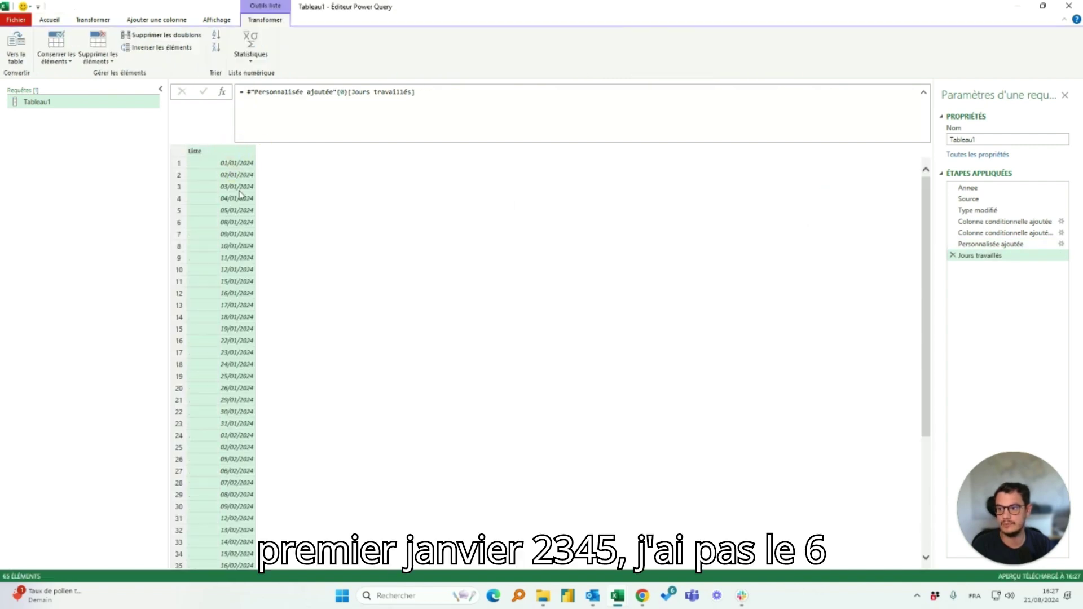
pyautogui.click(231, 223)
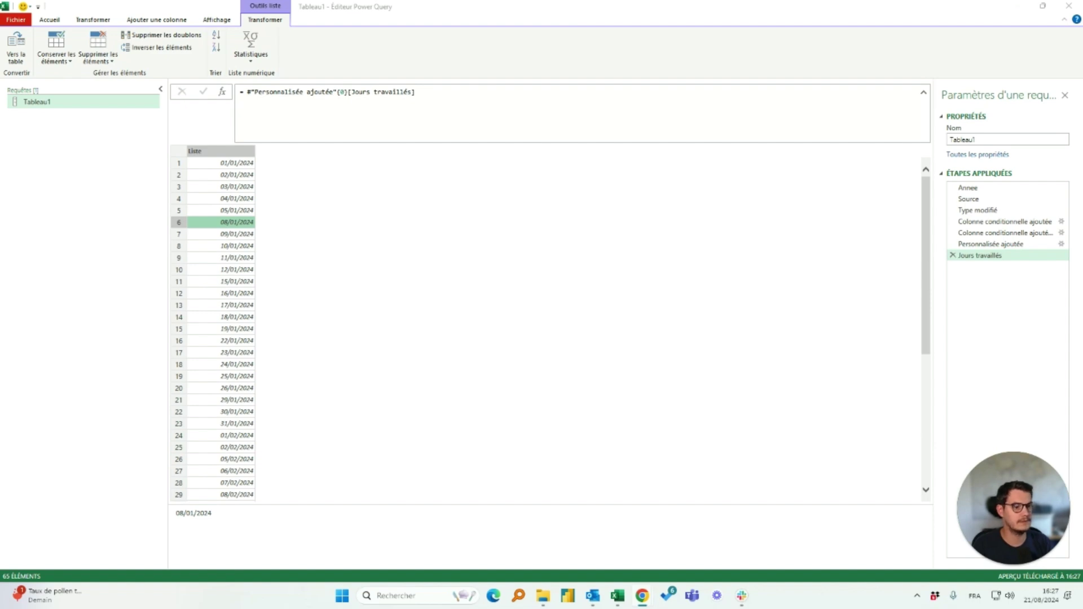
# Compare the list with the weekends on the 2024 calendar in Chrome, return to Power Query, and delete the list's navigation step
pyautogui.moveTo(1082, 237); pyautogui.dragTo(561, 0)
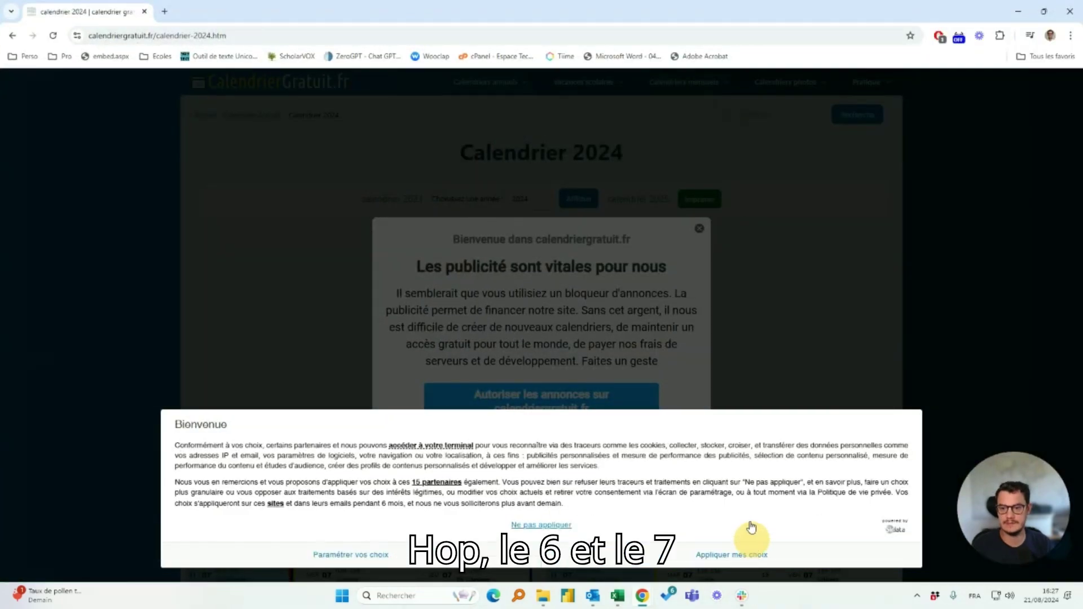
pyautogui.click(754, 550)
pyautogui.click(699, 228)
pyautogui.scroll(-2, 158, 473)
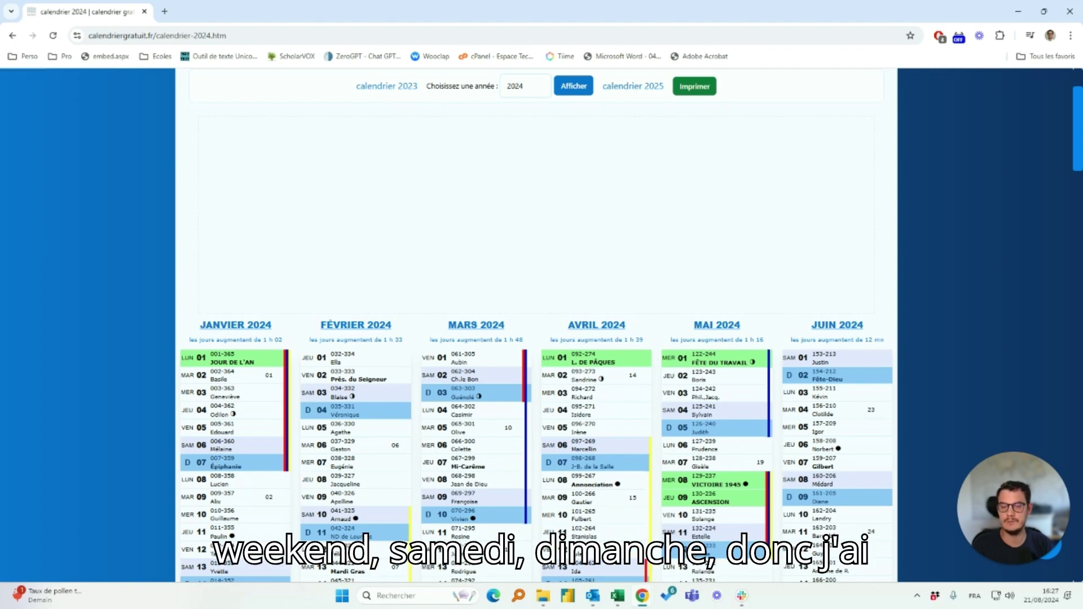
pyautogui.click(1018, 11)
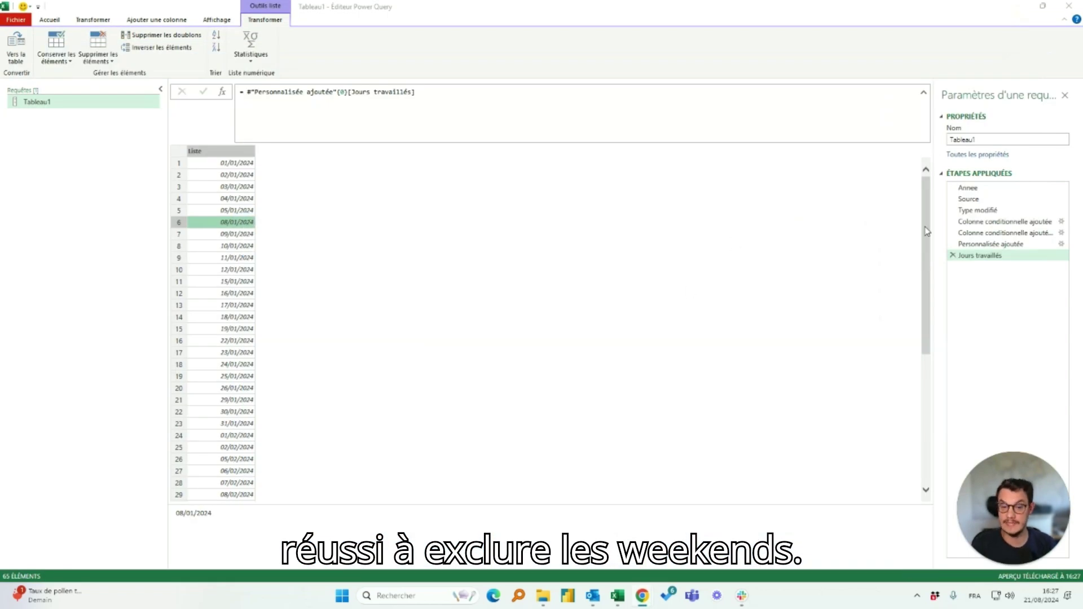
pyautogui.click(953, 256)
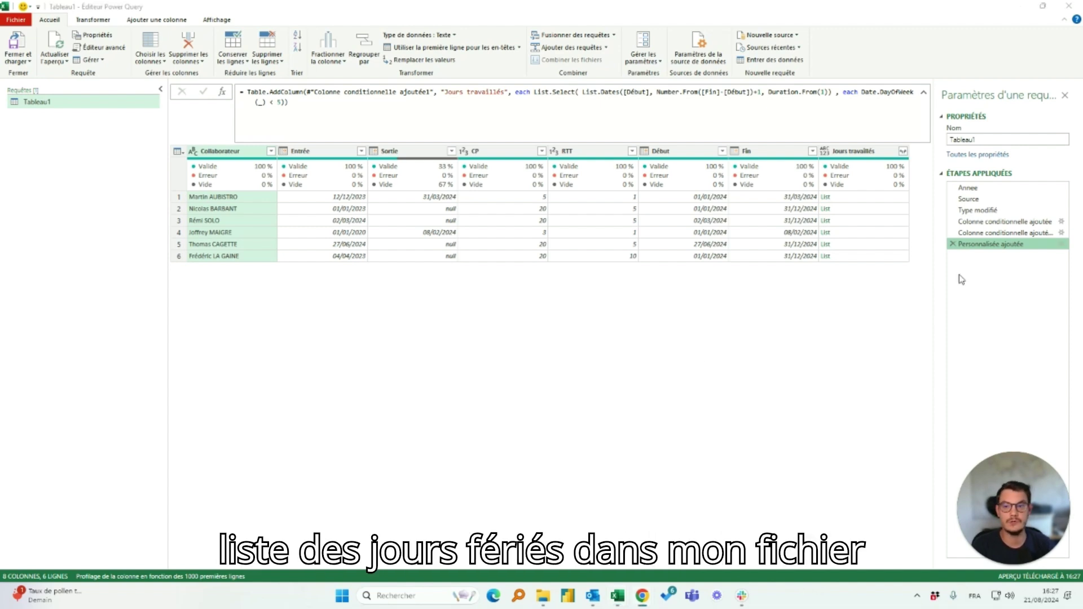
# In Chrome, search for "api jours fériés", open the api.gouv.fr Jours fériés page, and go to its API test documentation
pyautogui.moveTo(727, 203); pyautogui.dragTo(508, 8)
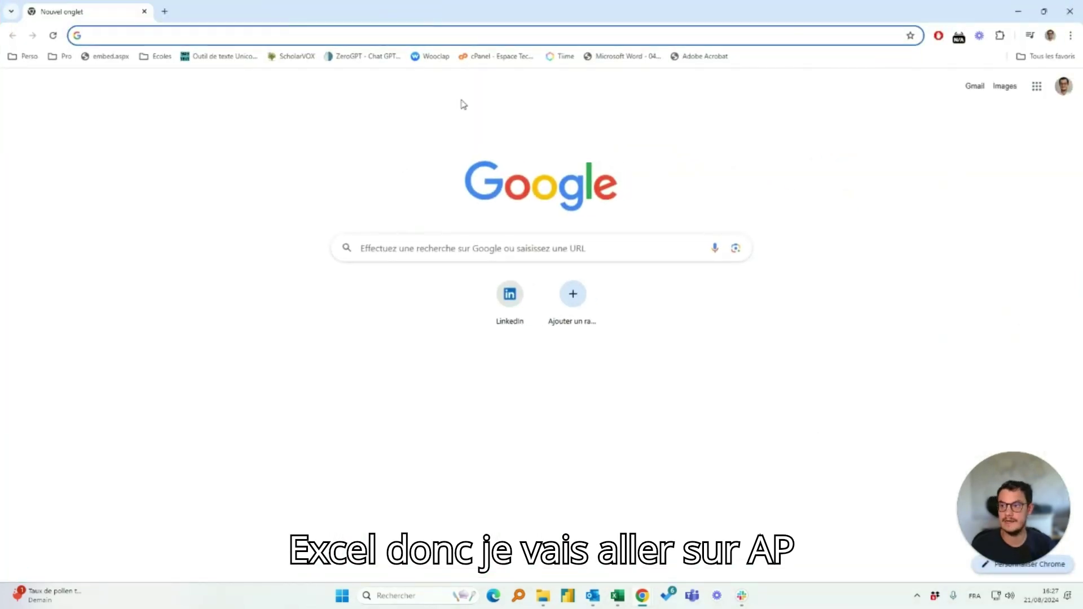
pyautogui.write('api jou')
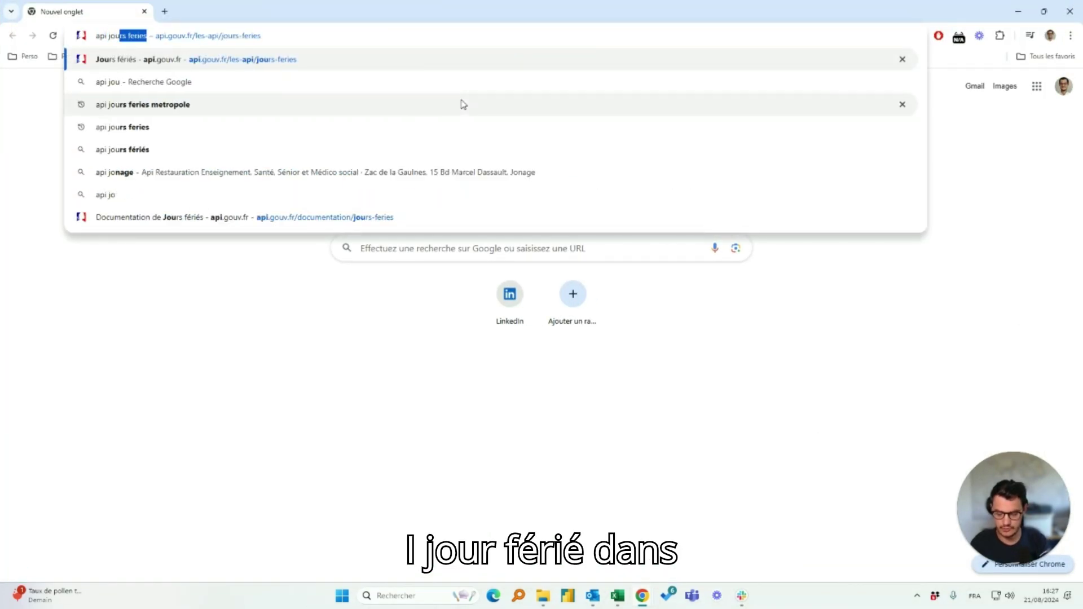
pyautogui.write('rs fériés')
pyautogui.press('Return')
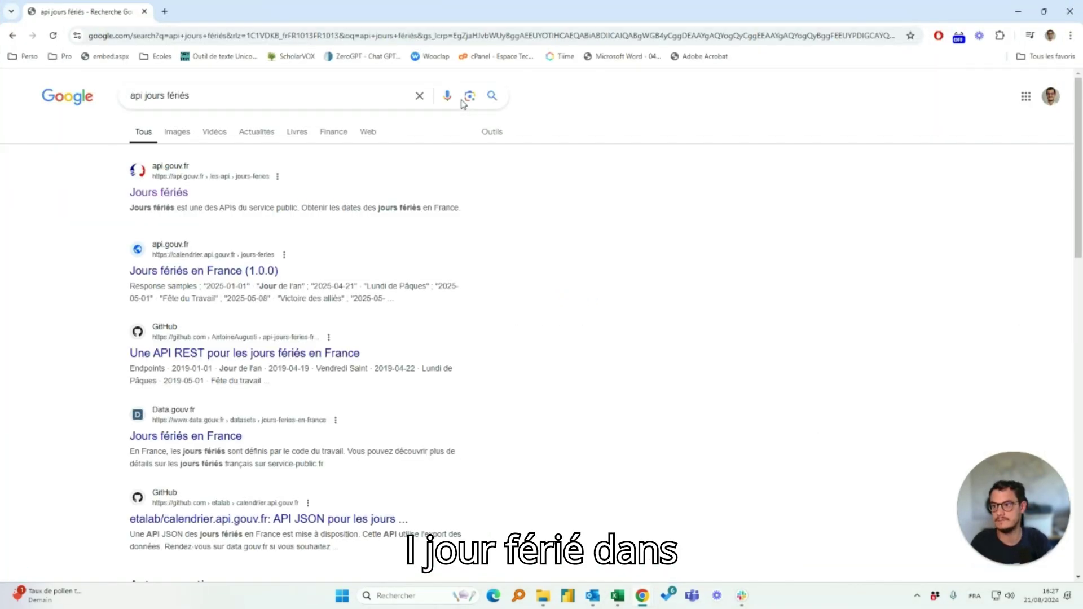
pyautogui.click(148, 192)
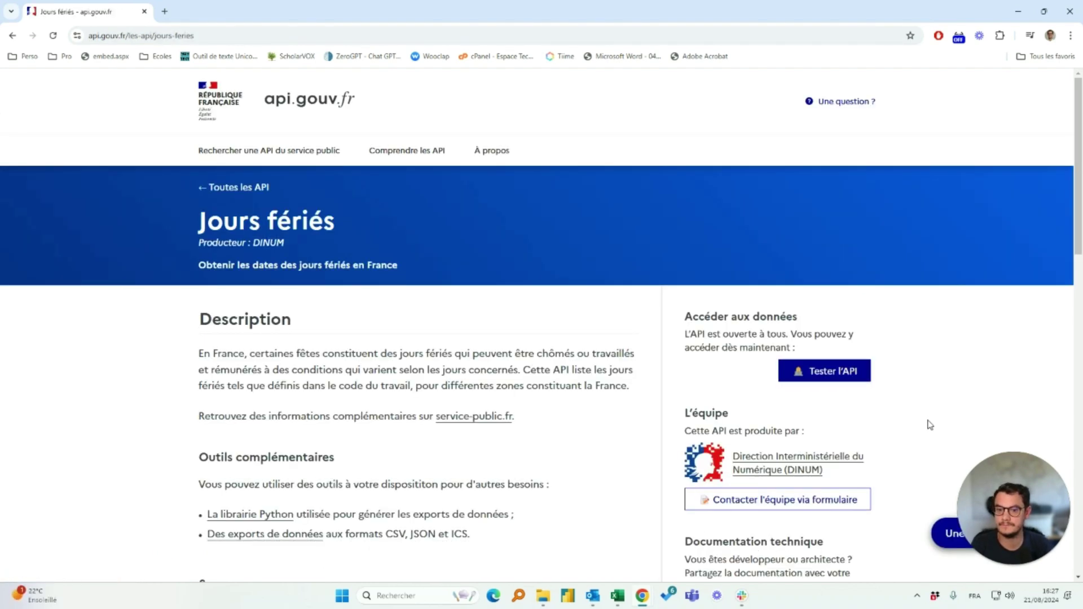
pyautogui.click(833, 373)
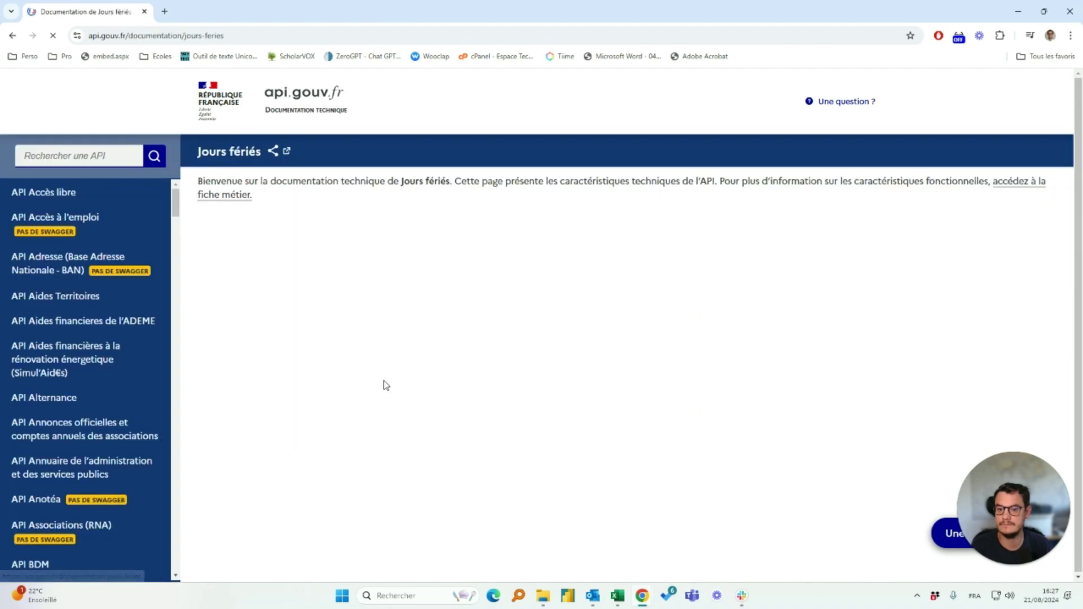
# Expand the /{zone}.json request in the API documentation and execute a trial call for the metropole zone
pyautogui.scroll(-1, 733, 254)
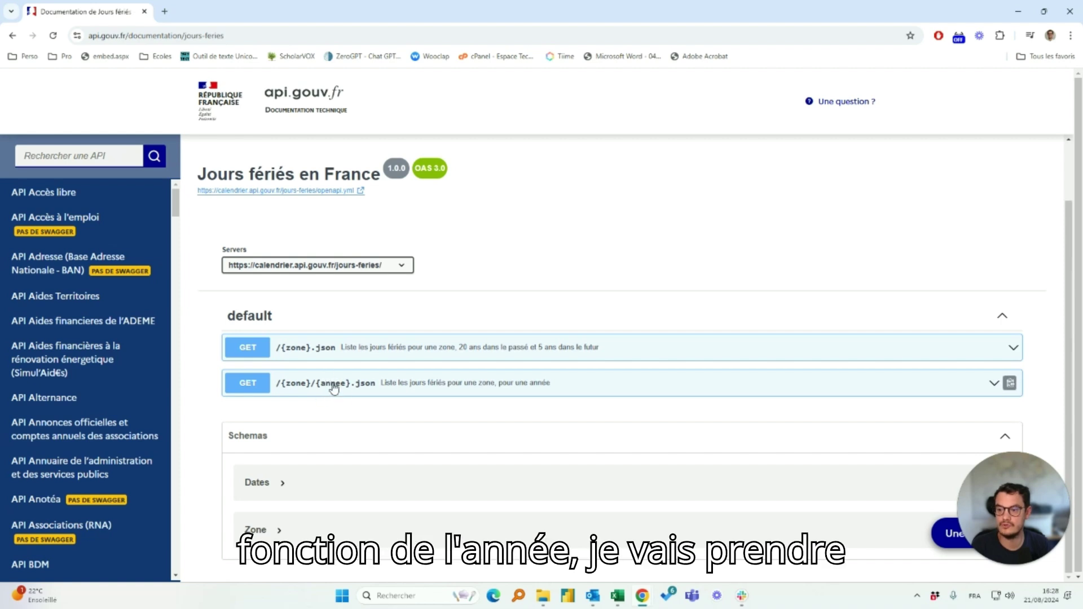
pyautogui.click(350, 349)
pyautogui.scroll(-2, 622, 237)
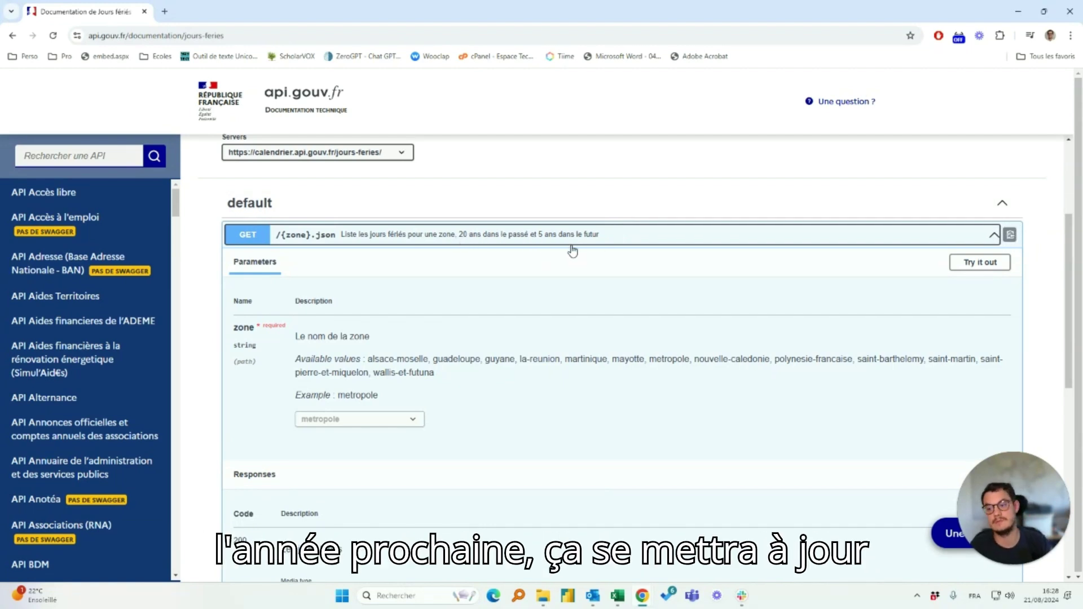
pyautogui.scroll(-2, 573, 251)
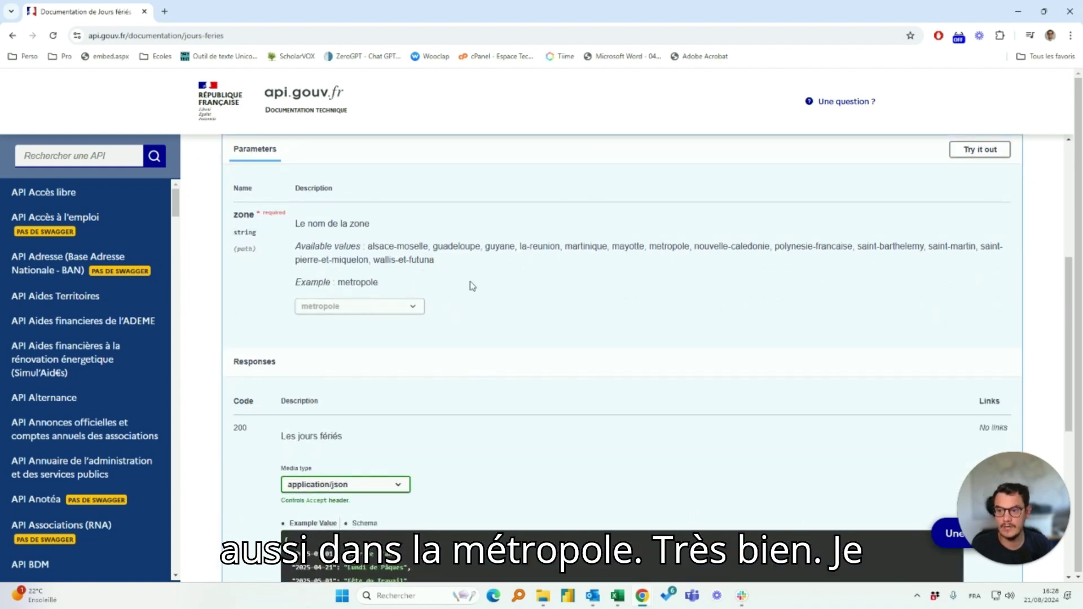
pyautogui.click(981, 147)
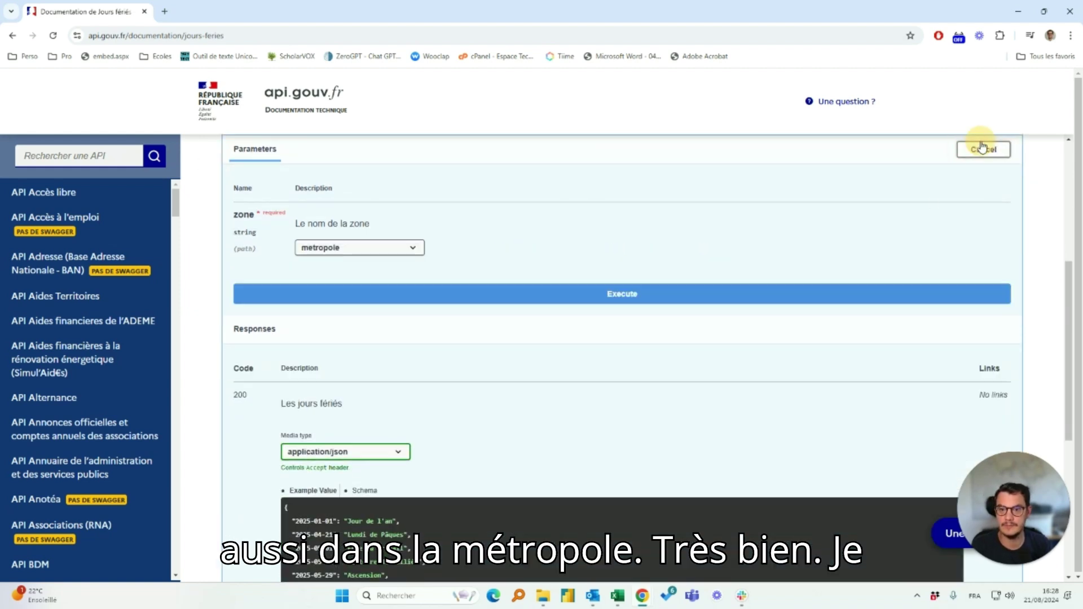
pyautogui.click(552, 299)
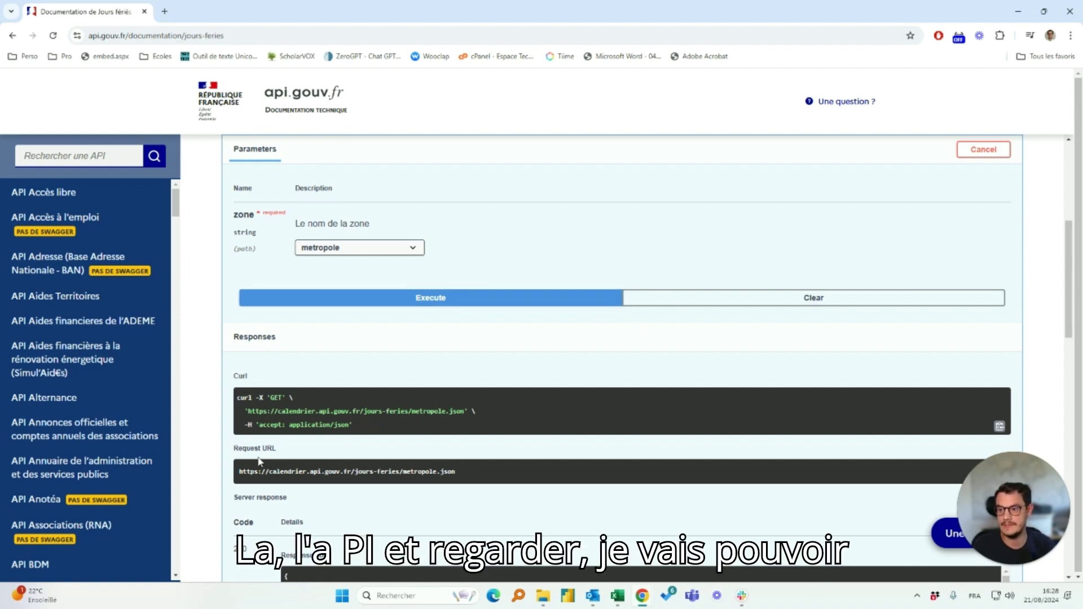
pyautogui.moveTo(238, 475); pyautogui.dragTo(462, 471)
pyautogui.hotkey('ctrl', 'c')
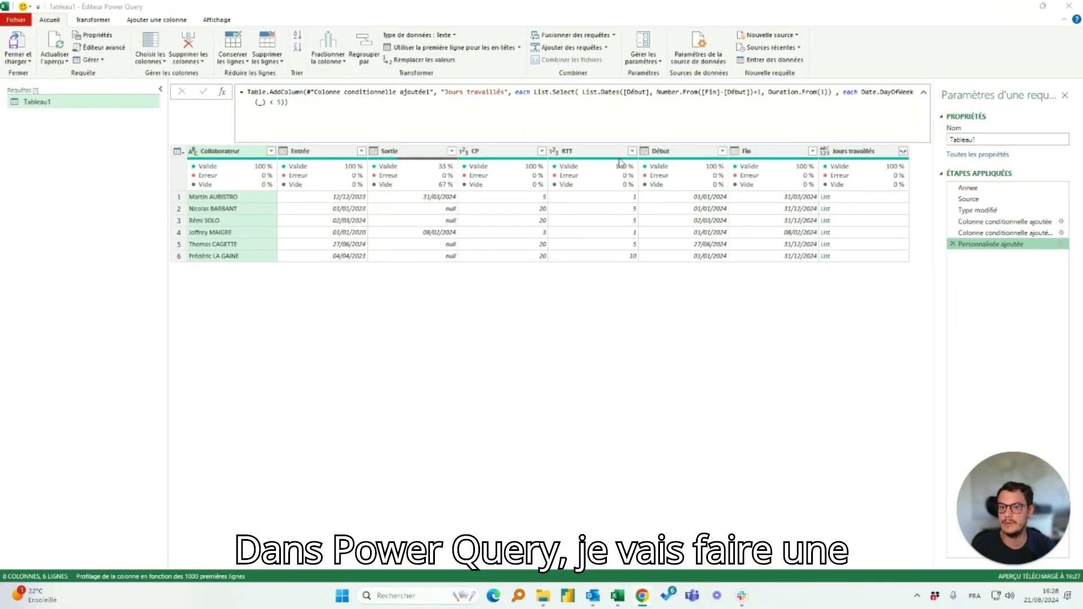
pyautogui.click(769, 35)
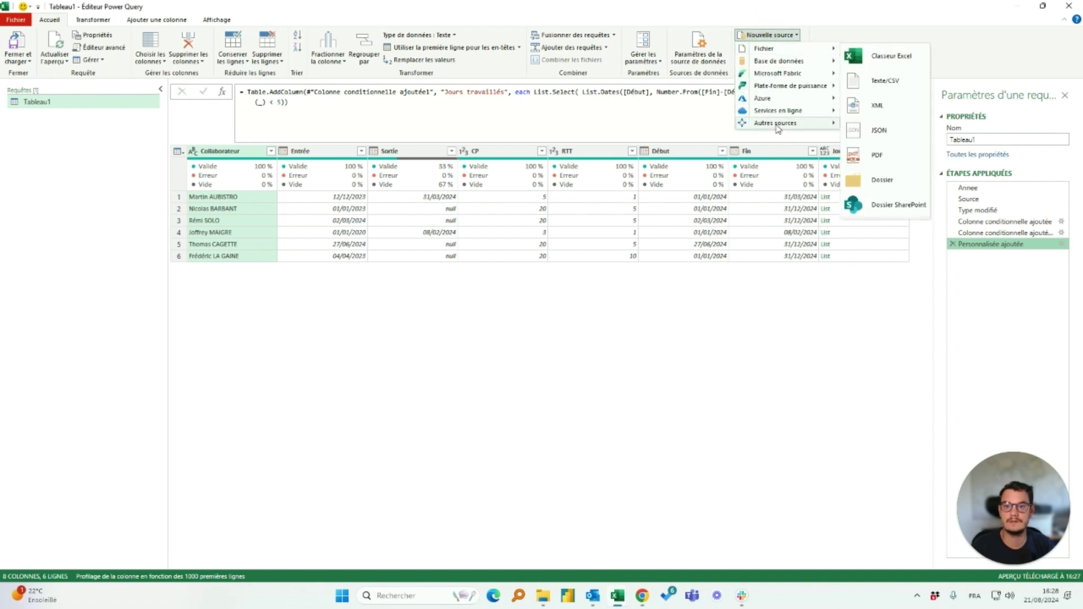
pyautogui.moveTo(776, 123)
pyautogui.click(880, 131)
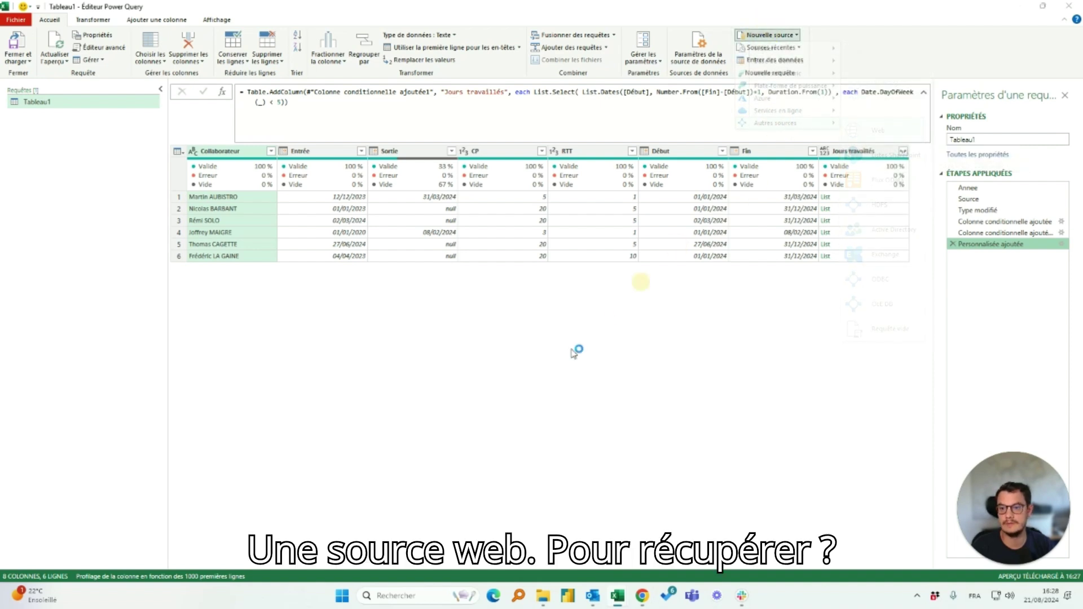
pyautogui.hotkey('ctrl', 'v')
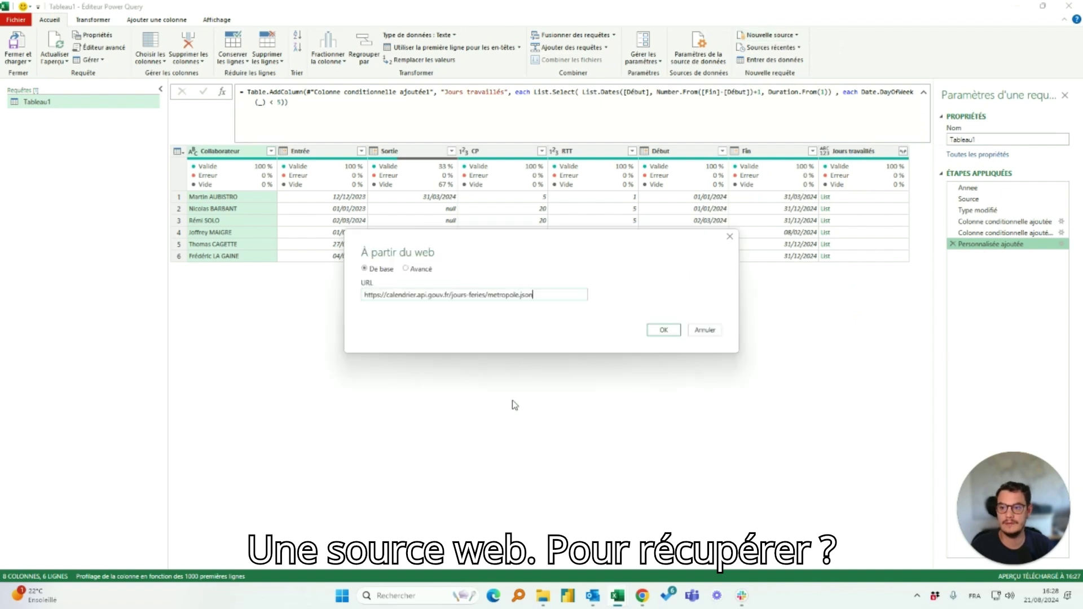
pyautogui.click(662, 330)
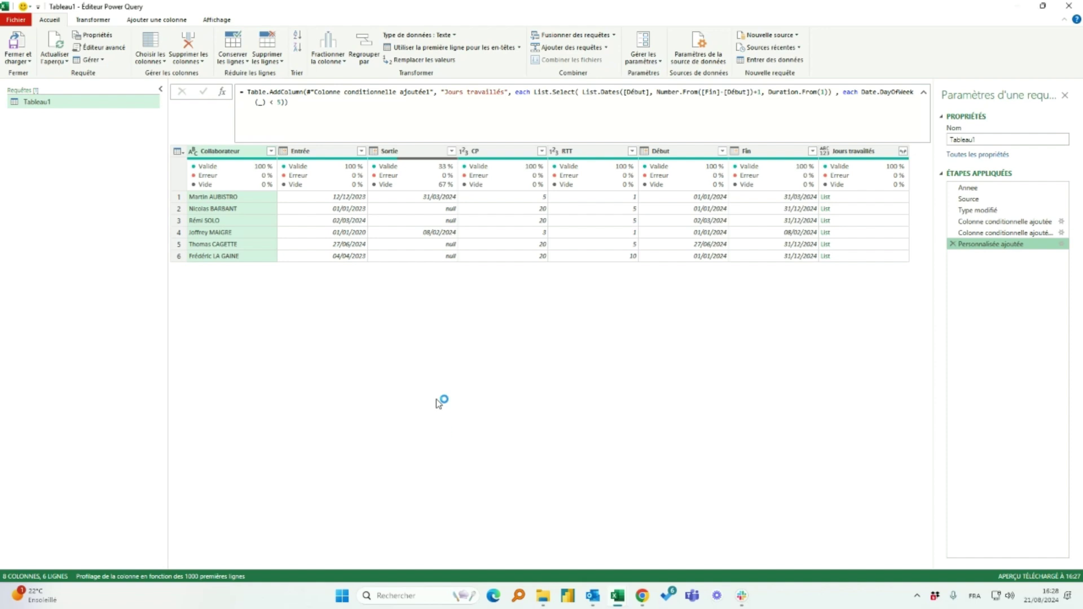
# Convert the metropole public-holiday record to a table and set its Name column's data type to Date
pyautogui.click(326, 88)
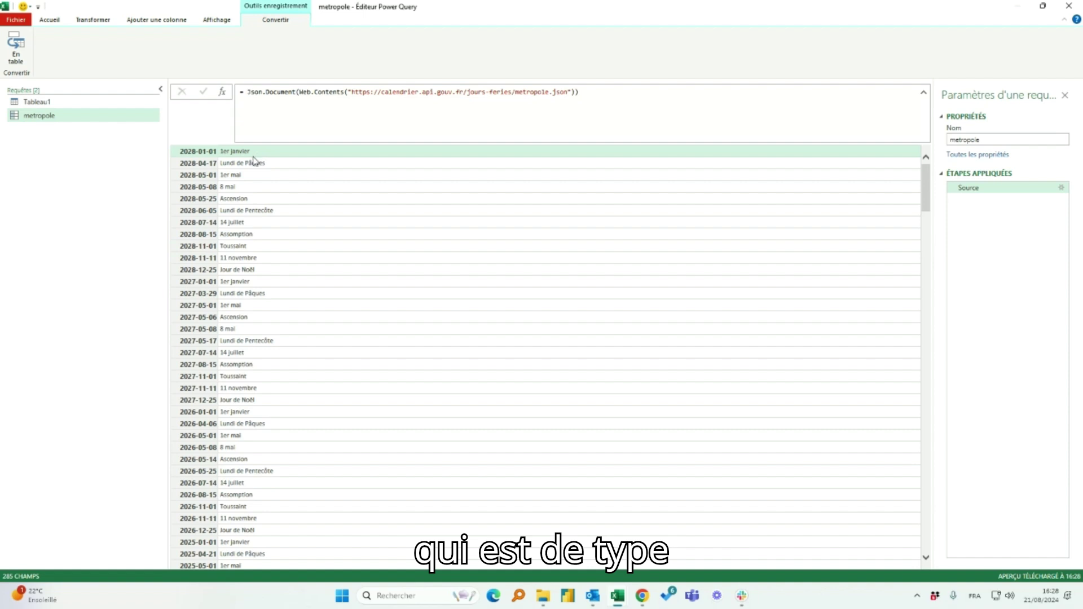
pyautogui.click(253, 156)
pyautogui.click(264, 306)
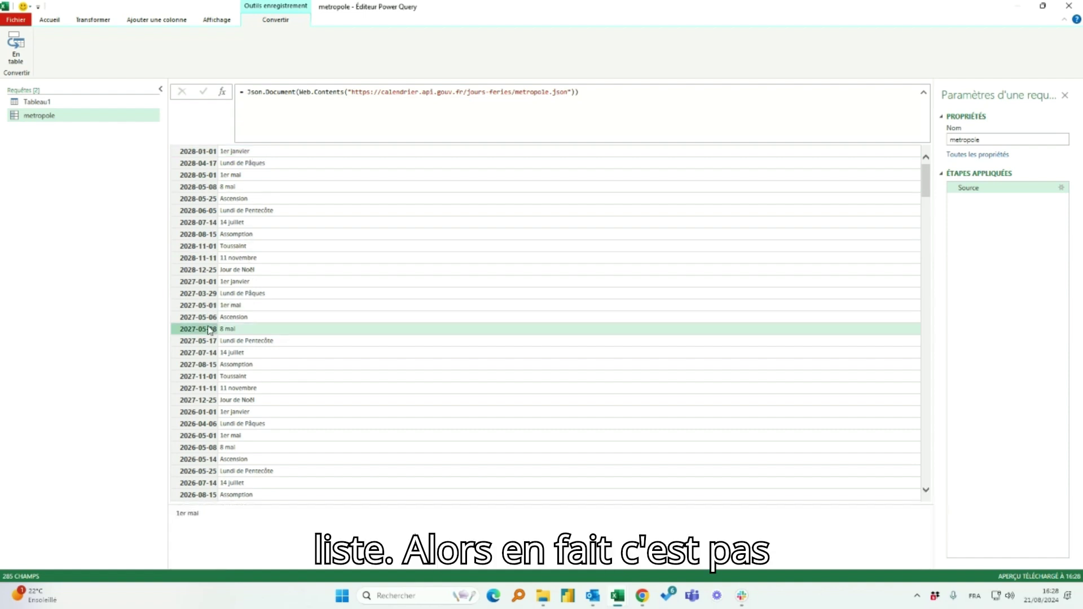
pyautogui.click(313, 200)
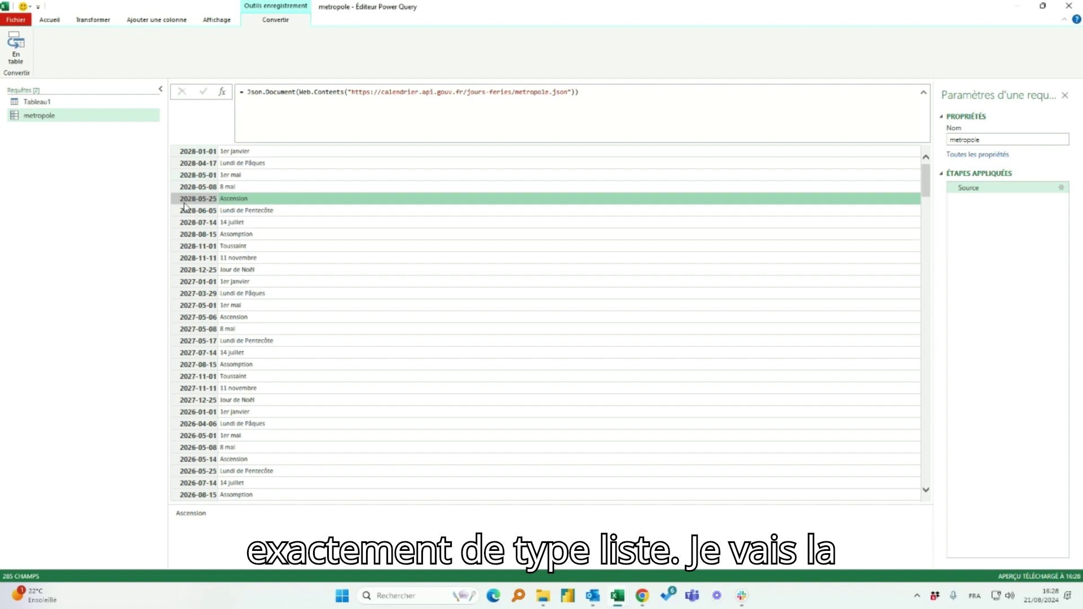
pyautogui.click(15, 46)
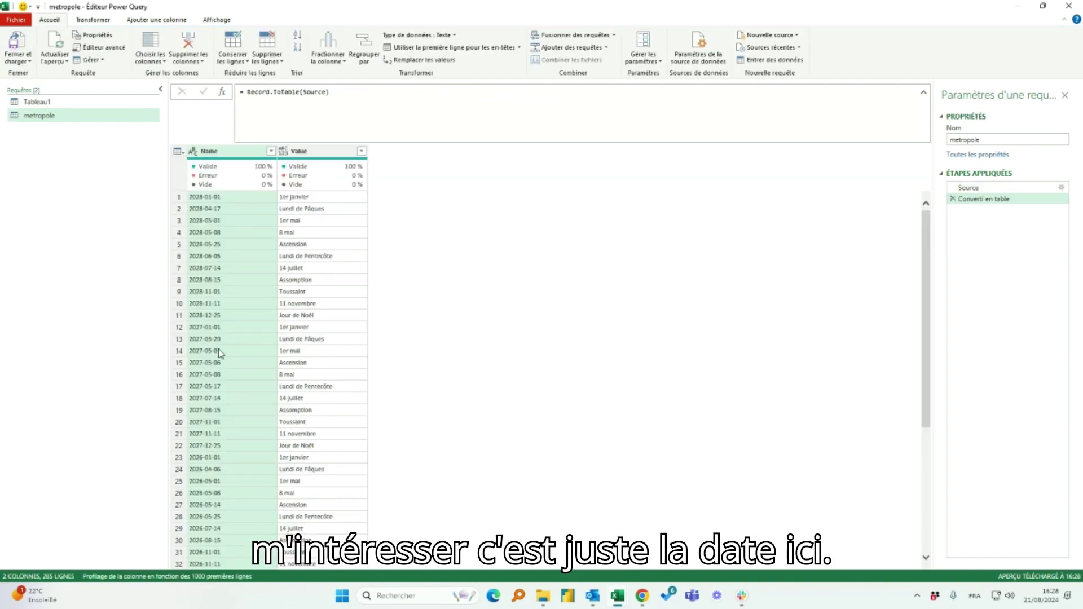
pyautogui.click(191, 151)
pyautogui.click(215, 229)
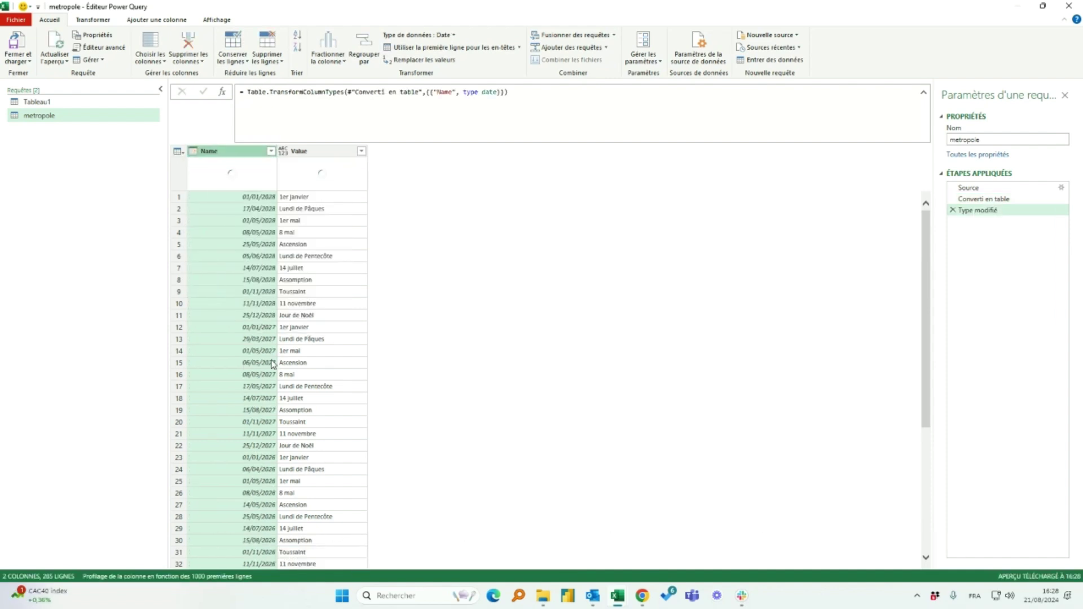
# Delete the Value column from the metropole query and convert the Name date column to a list
pyautogui.rightClick(316, 151)
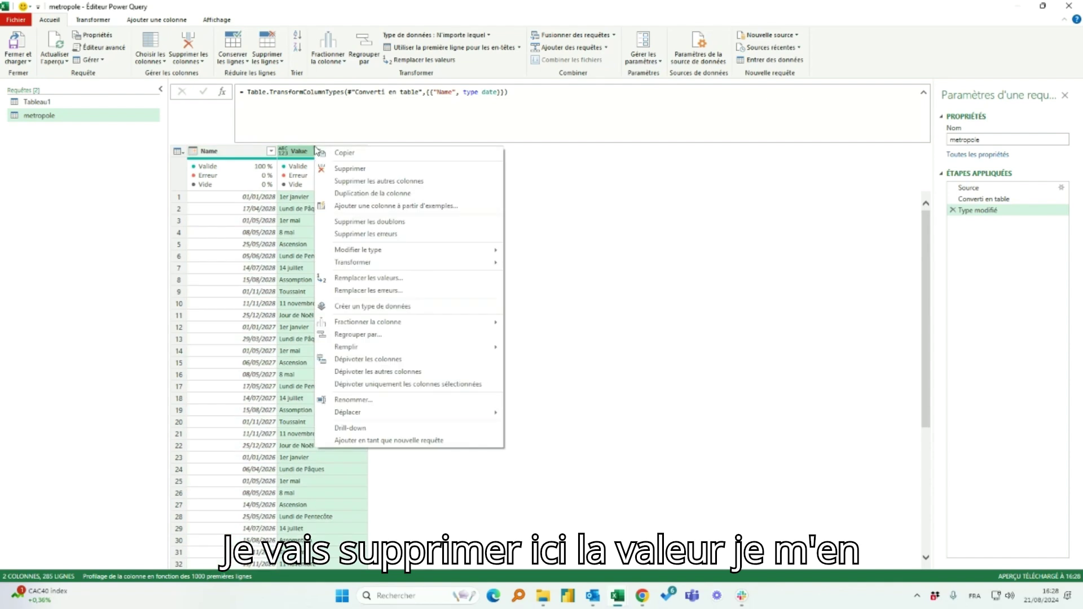
pyautogui.click(327, 166)
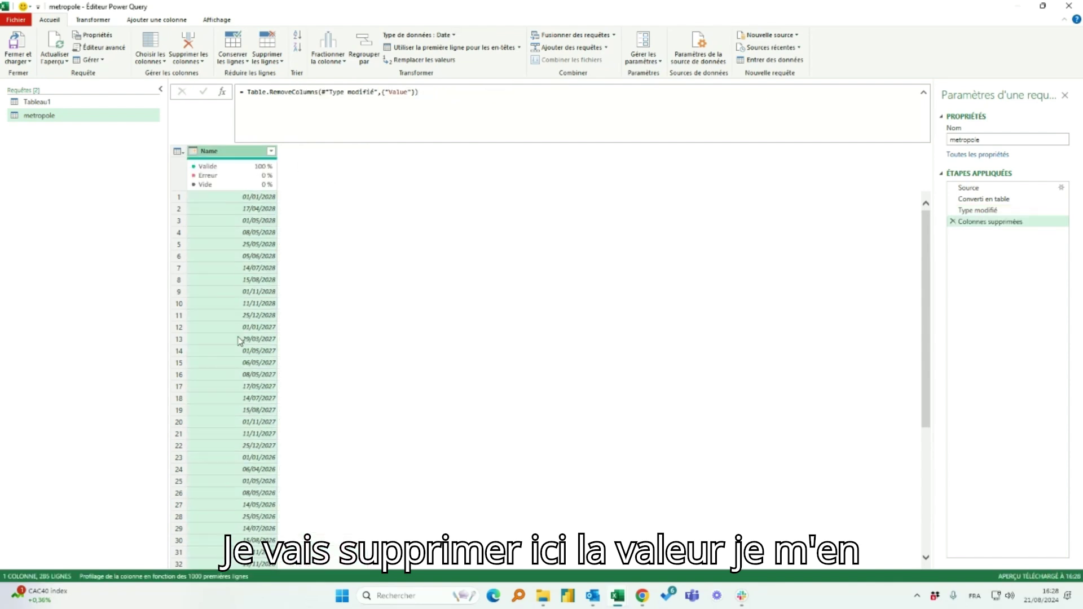
pyautogui.scroll(-20, 238, 291)
pyautogui.scroll(20, 238, 291)
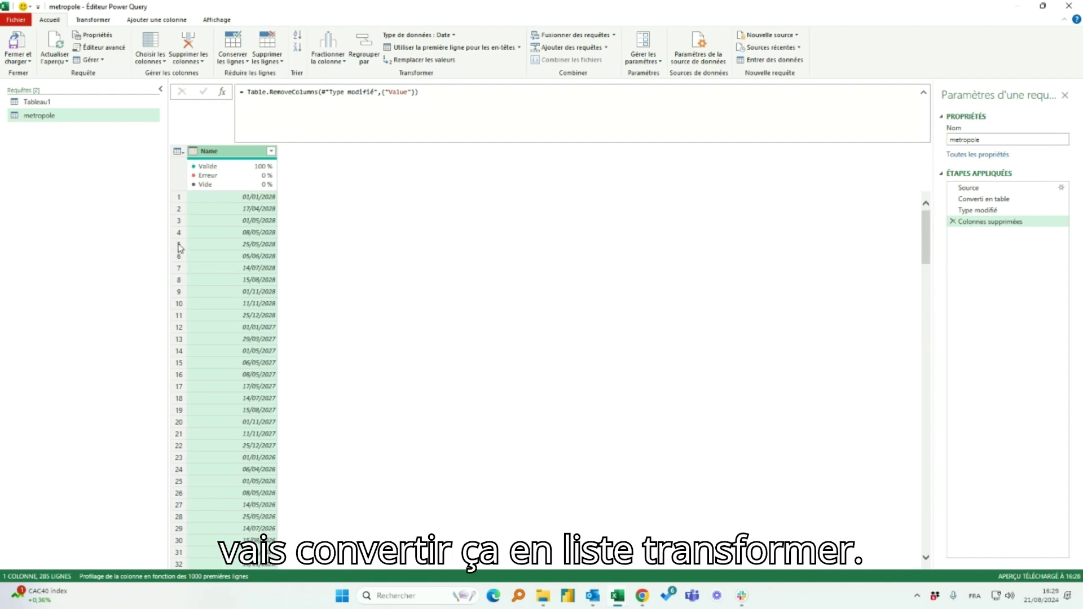
pyautogui.click(93, 20)
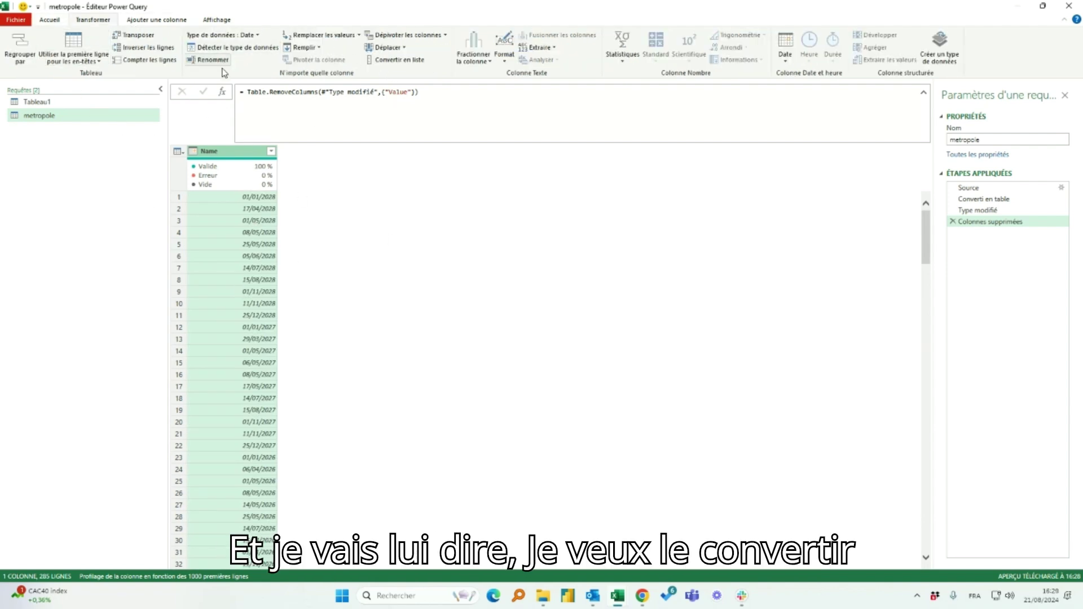
pyautogui.click(395, 59)
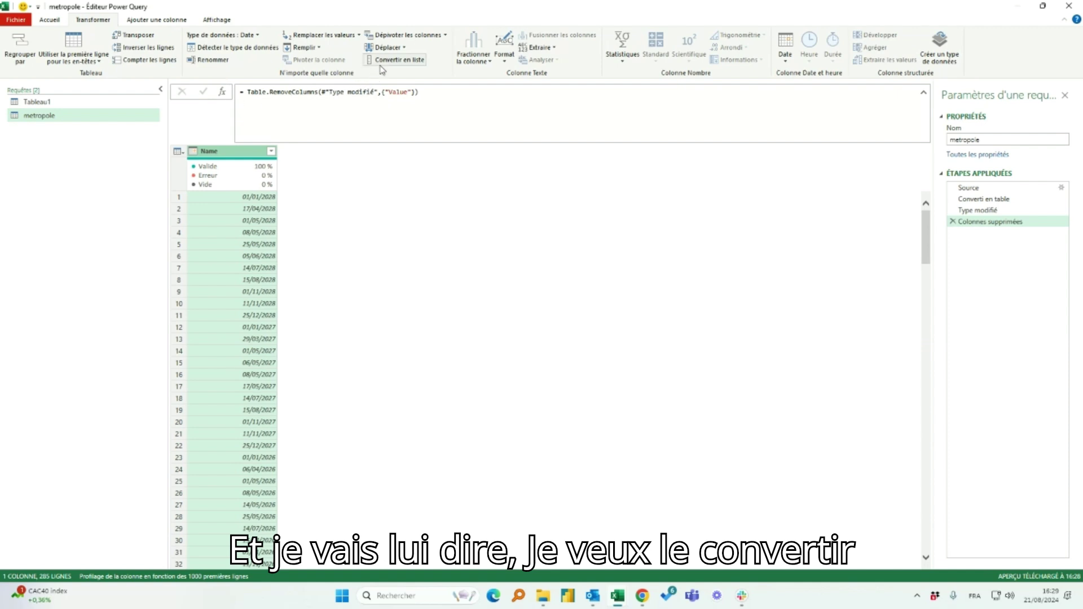
pyautogui.scroll(-5, 539, 275)
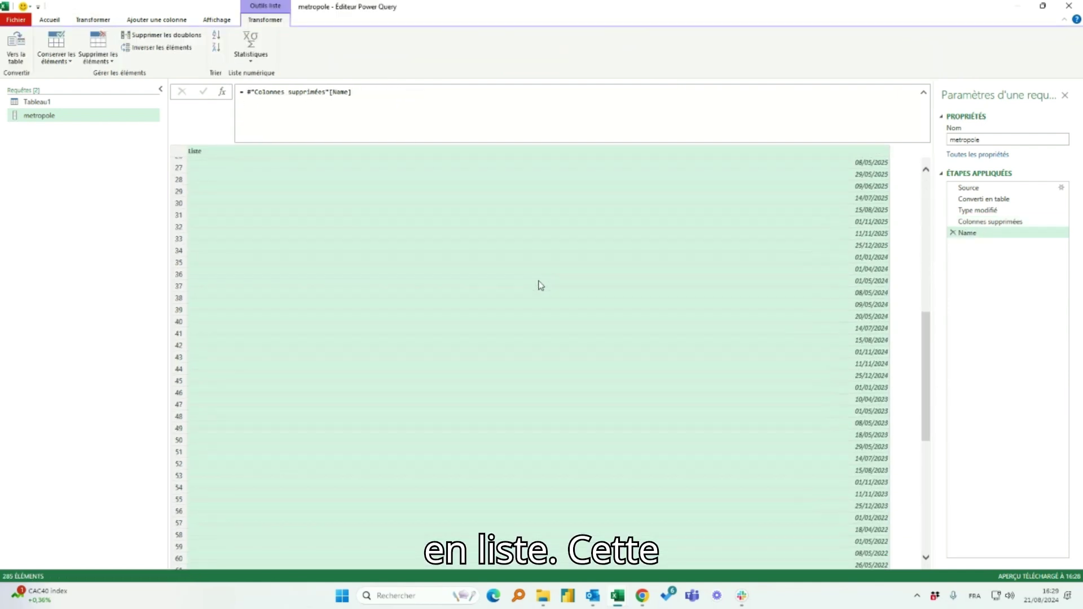
pyautogui.scroll(5, 540, 286)
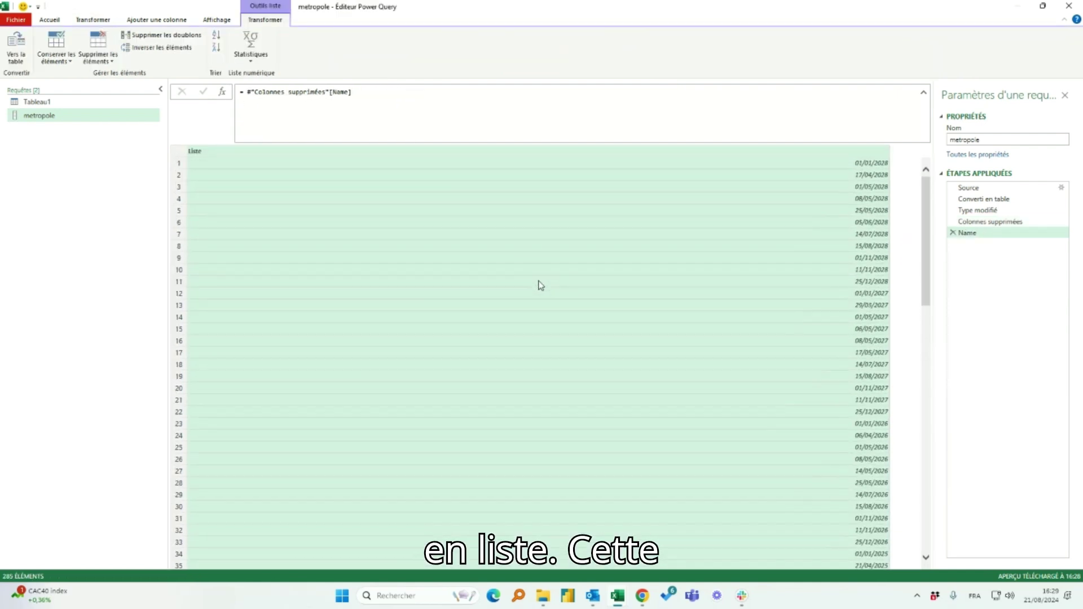
# Rename the metropole query as Liste_jours_fériés
pyautogui.doubleClick(994, 140)
pyautogui.write('Liste jou')
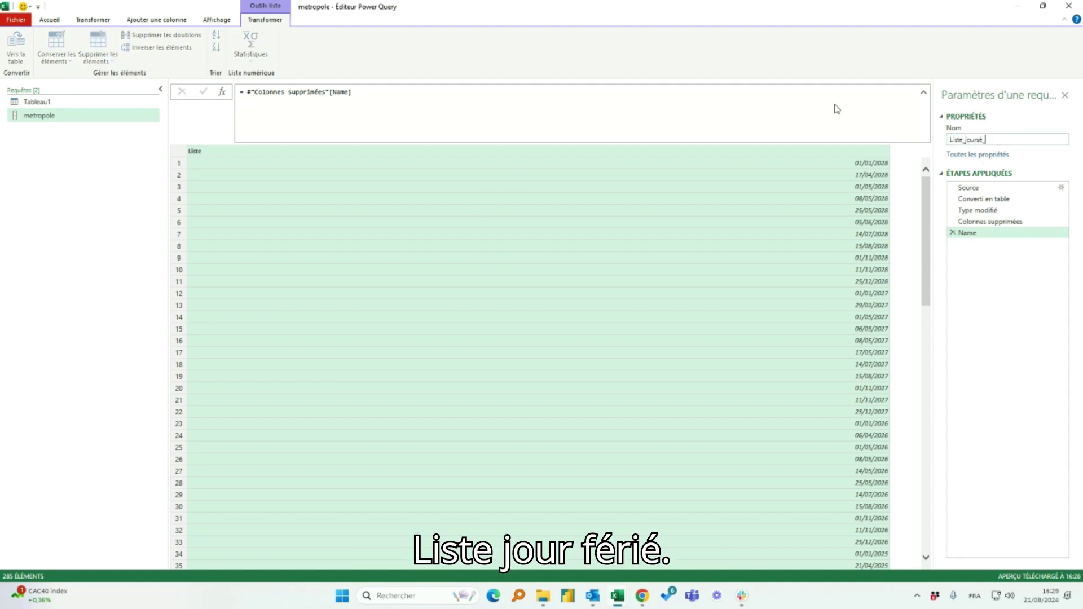
pyautogui.write('rsè_')
pyautogui.press('BackSpace')
pyautogui.press('BackSpace')
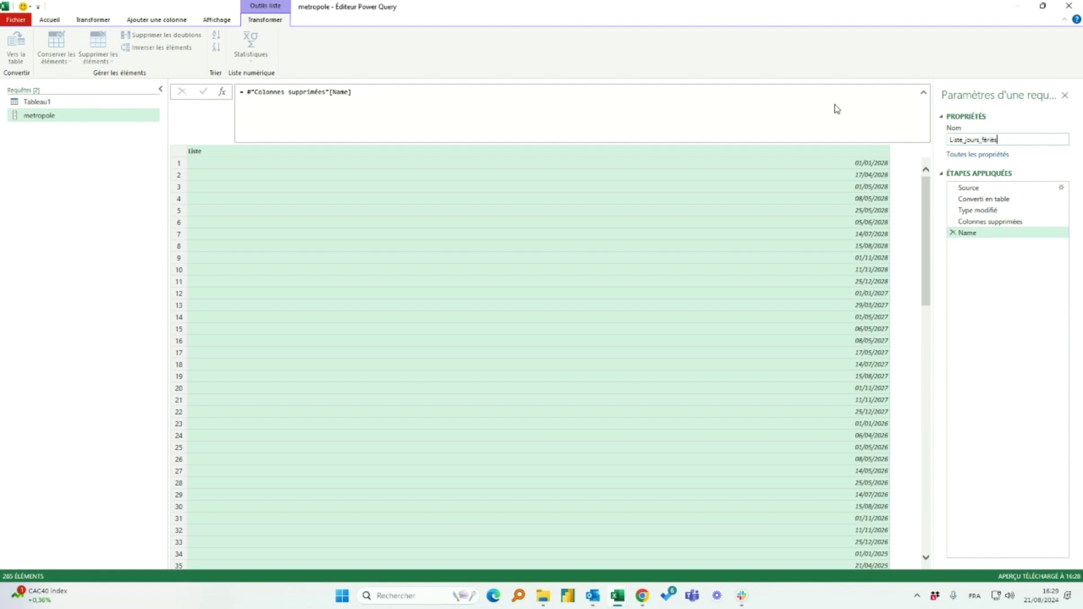
pyautogui.press('Return')
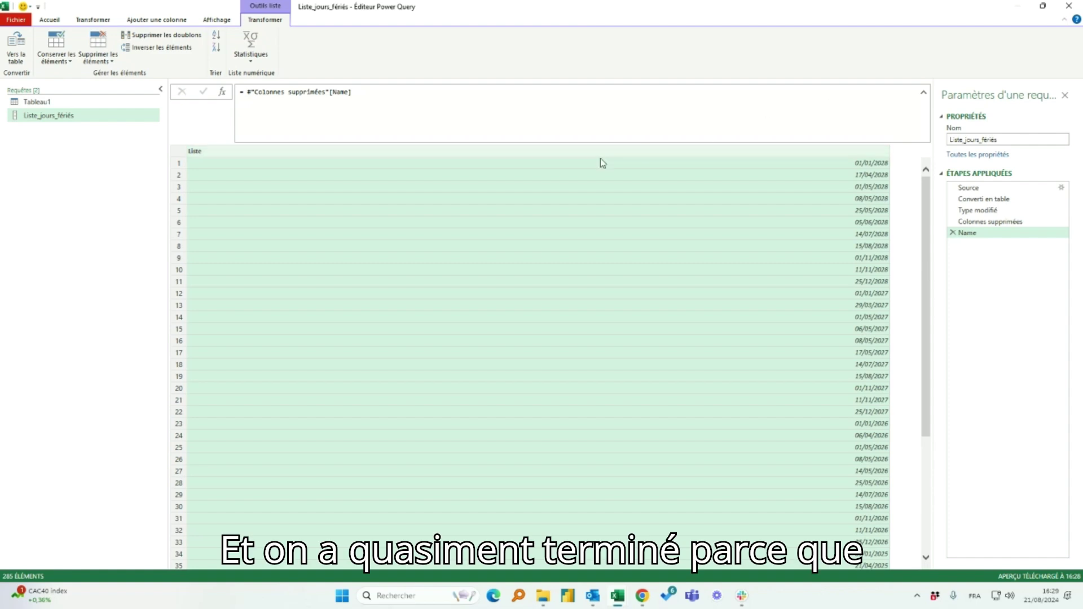
# In Tableau1's Jours travaillés formula, insert an opening List.Difference( call after each, in front of List.Select
pyautogui.click(37, 101)
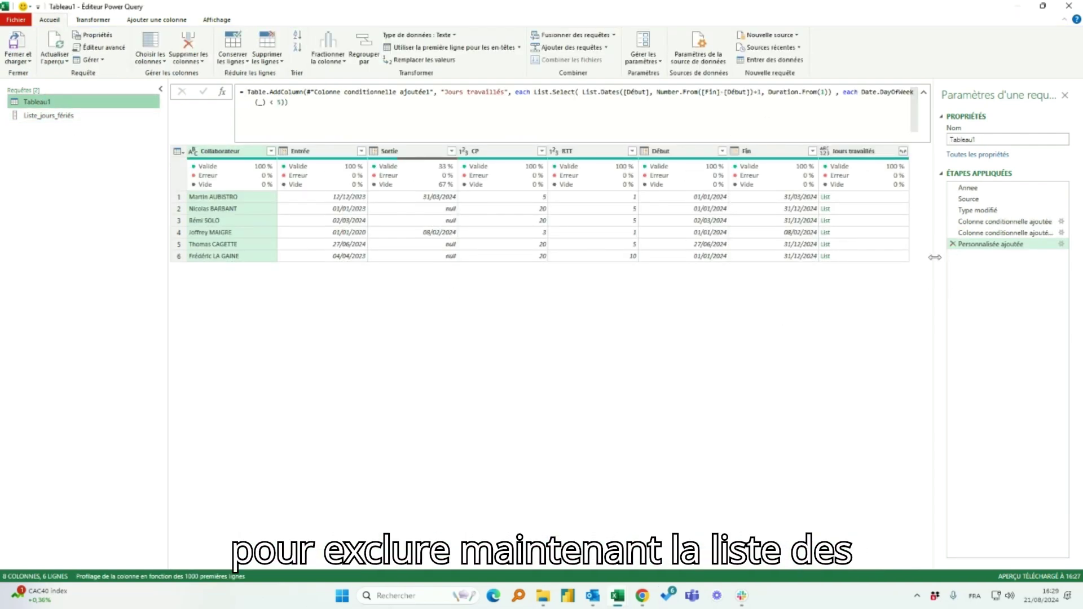
pyautogui.click(533, 90)
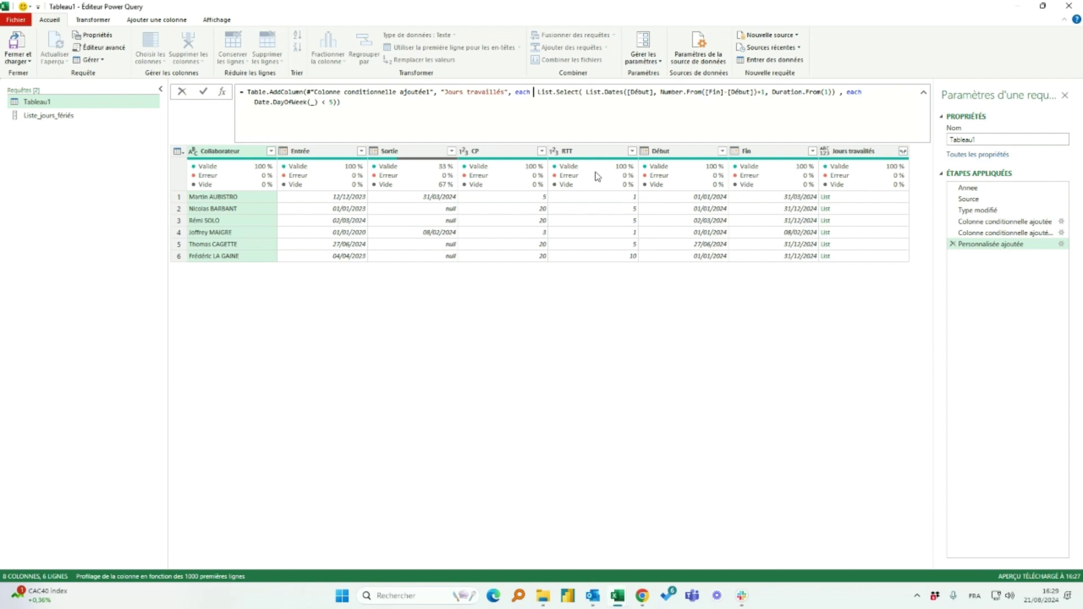
pyautogui.write('List.Difference')
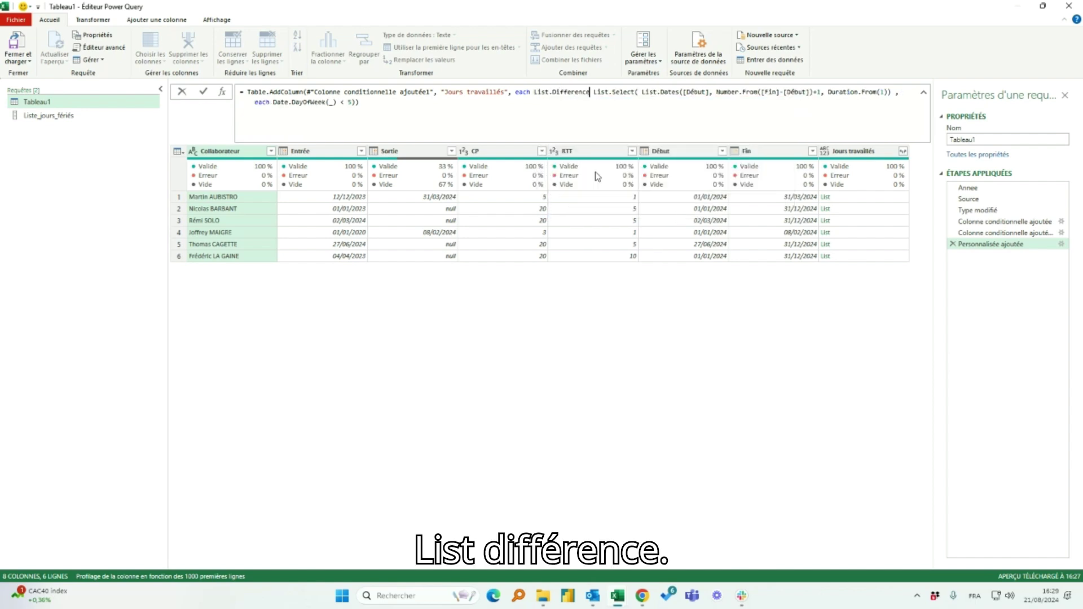
pyautogui.write('(')
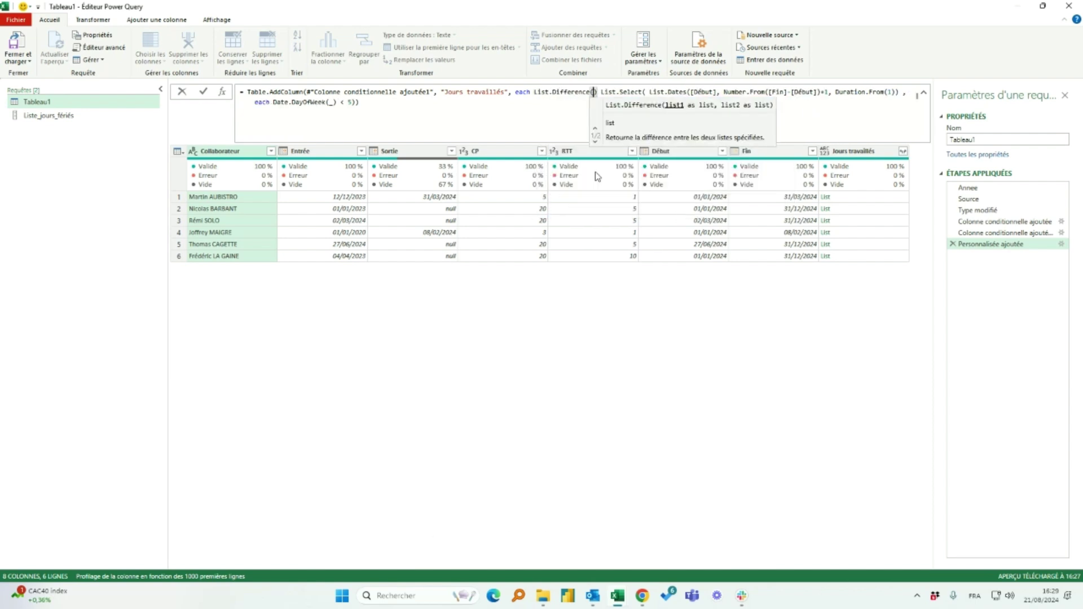
pyautogui.press('Delete')
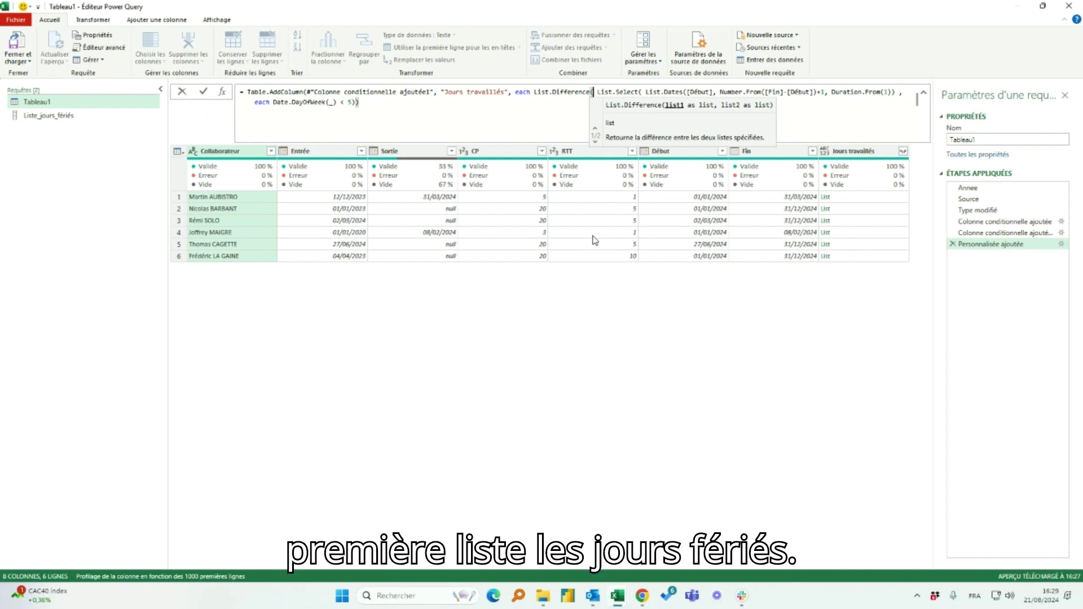
# Add Liste_jours_fériés as the second list of List.Difference, close the parentheses and validate the formula
pyautogui.click(356, 102)
pyautogui.write(', ')
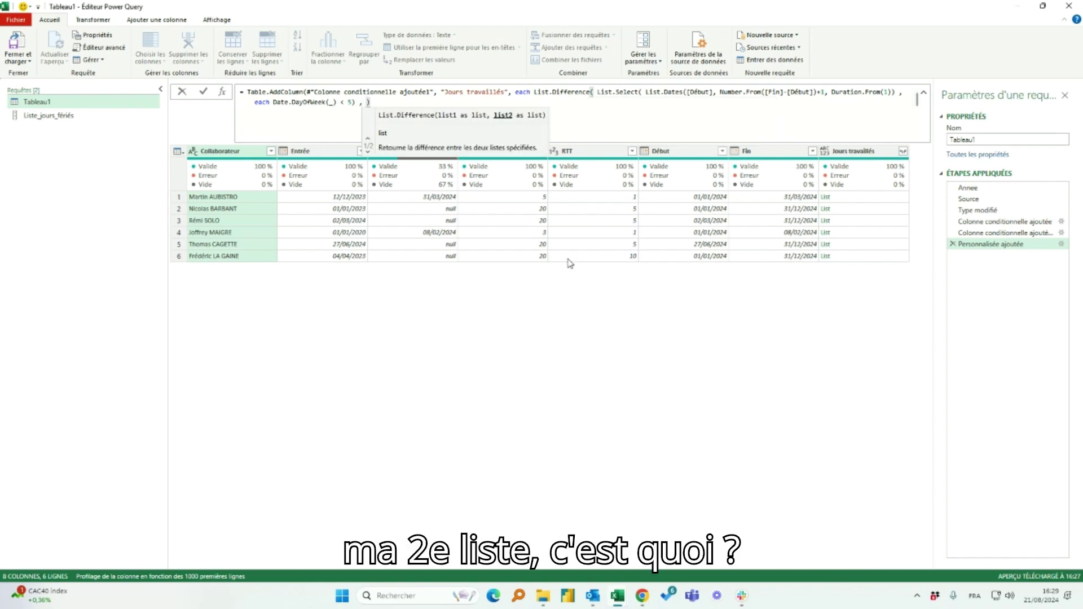
pyautogui.write('Liste')
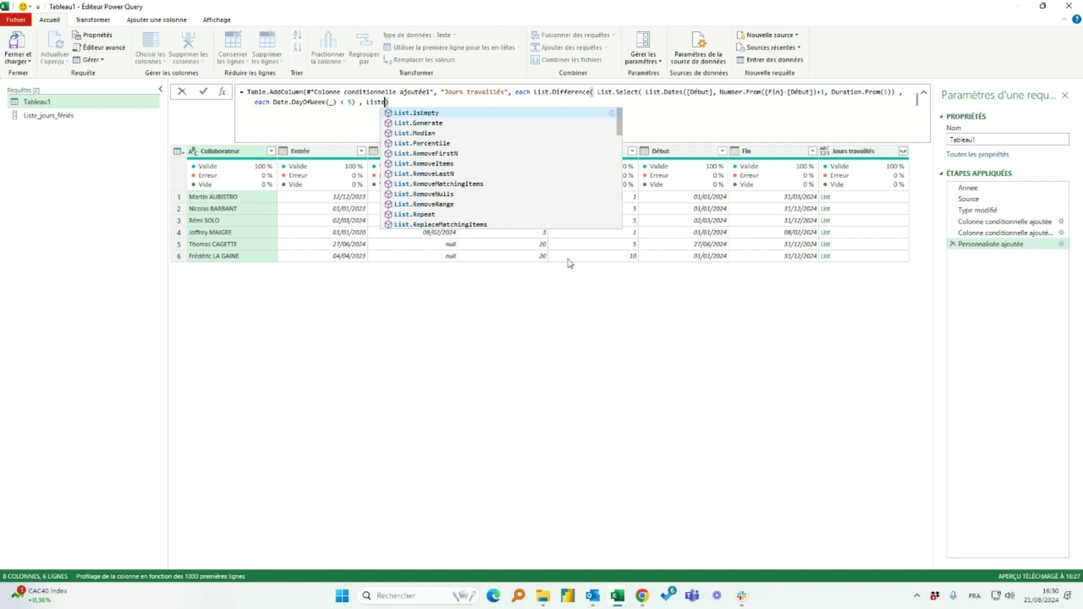
pyautogui.write('_')
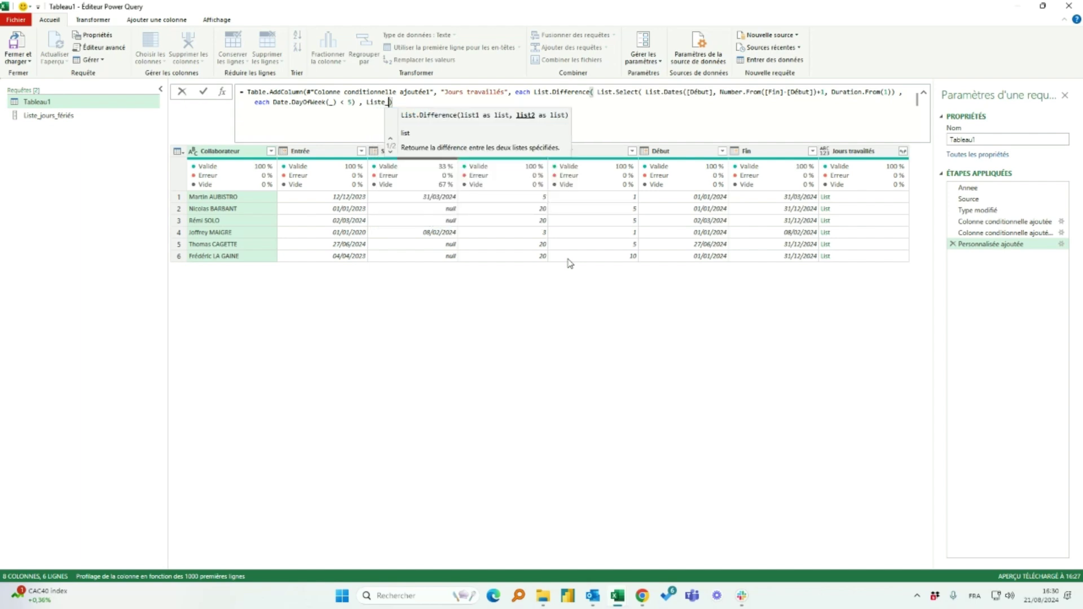
pyautogui.write('jours_f')
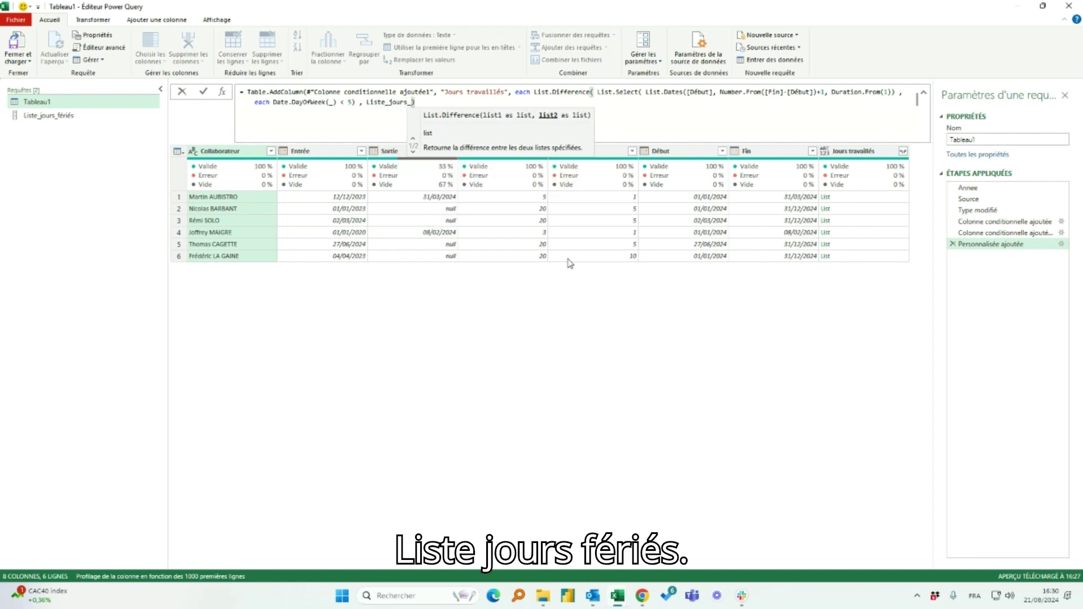
pyautogui.write('ériés')
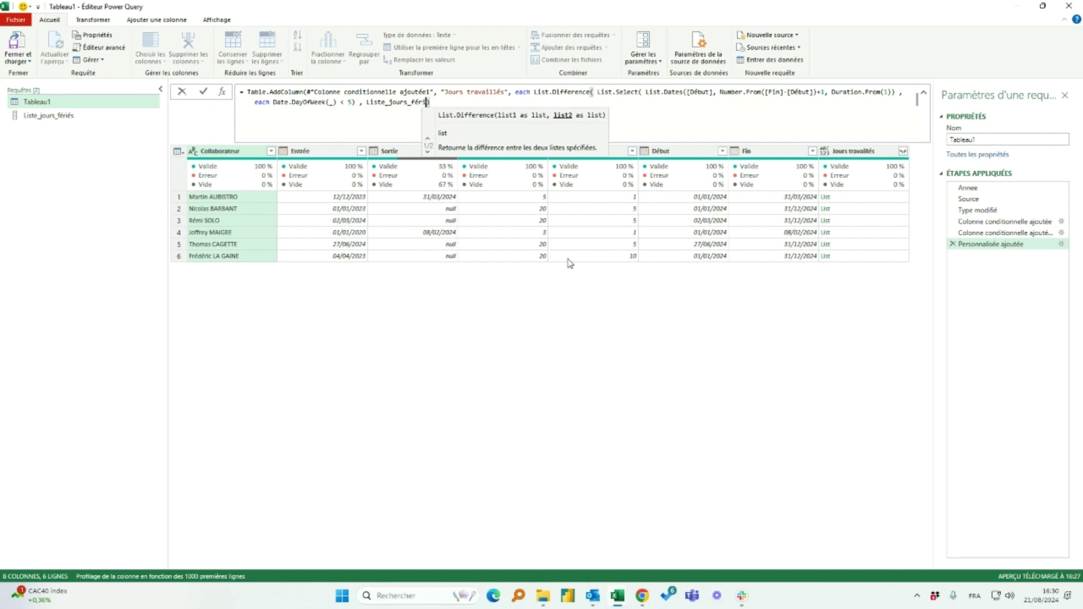
pyautogui.write('-')
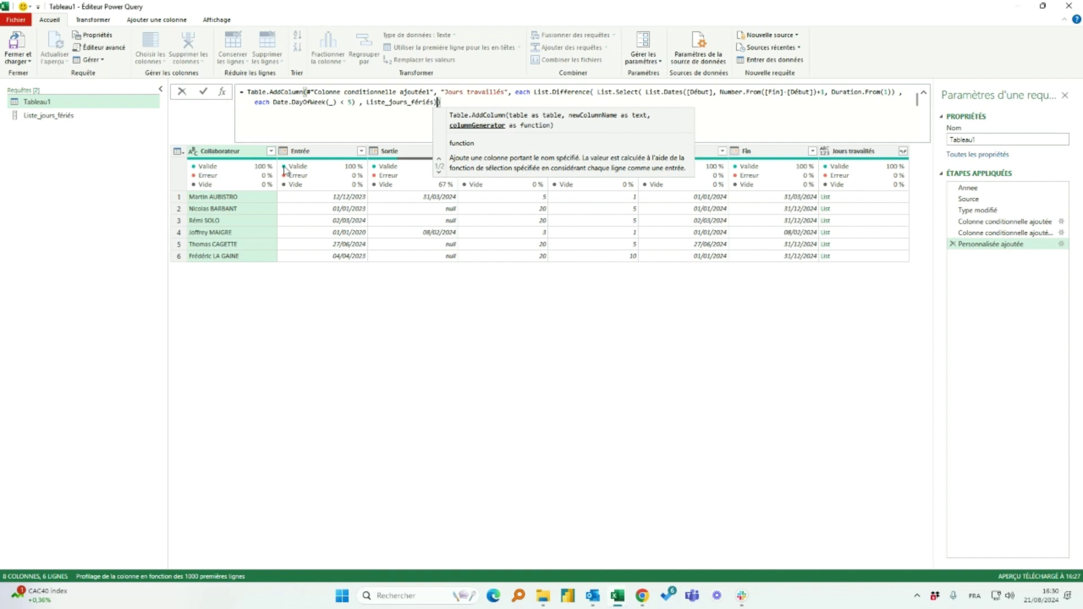
pyautogui.click(201, 93)
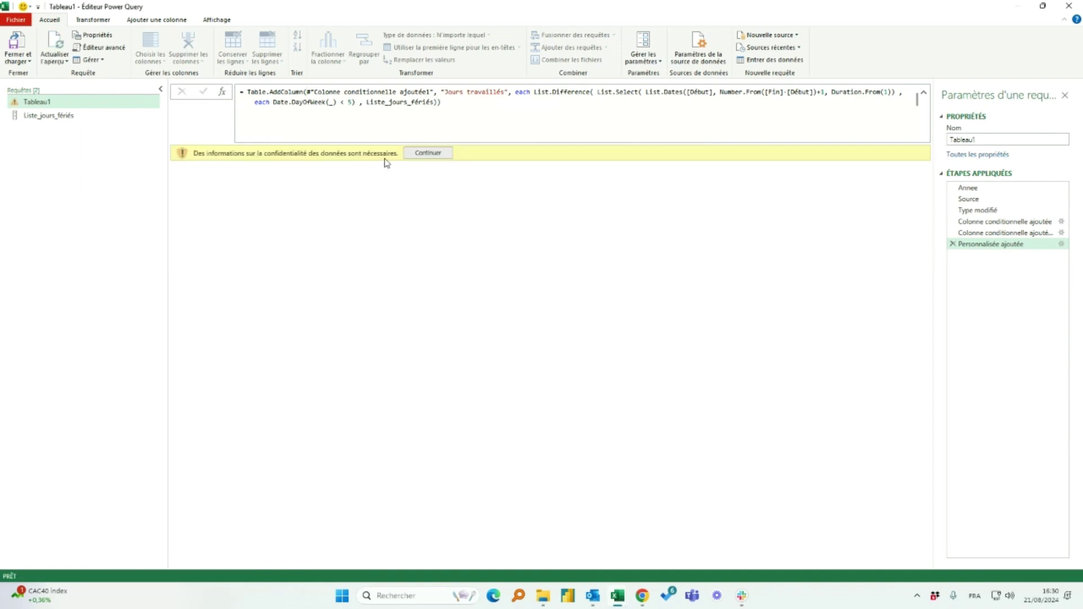
# Set the privacy level of the Classeur actif source to Public and save it
pyautogui.click(428, 157)
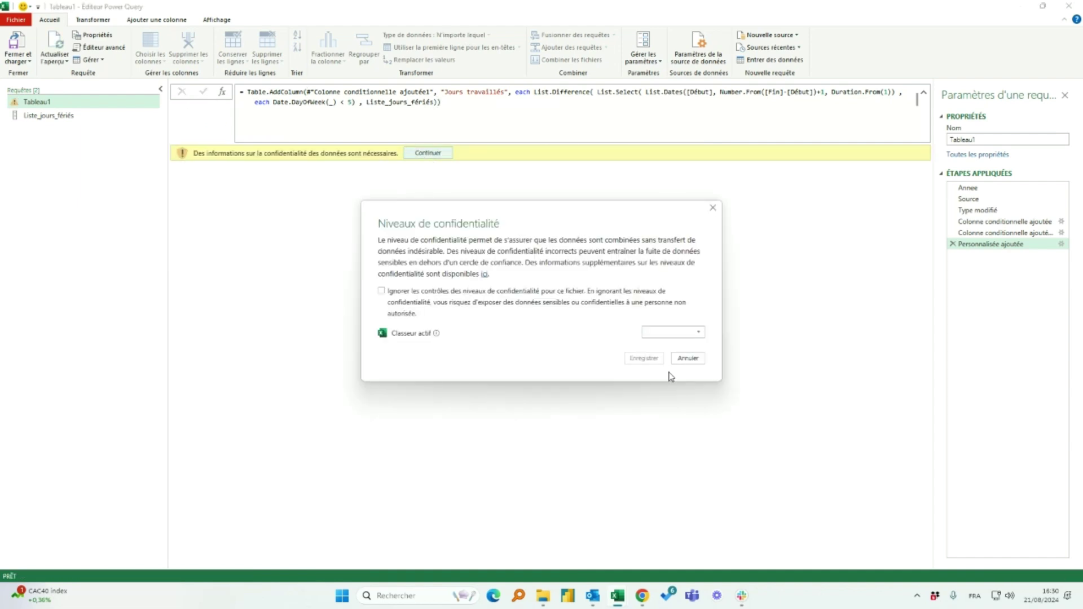
pyautogui.click(675, 334)
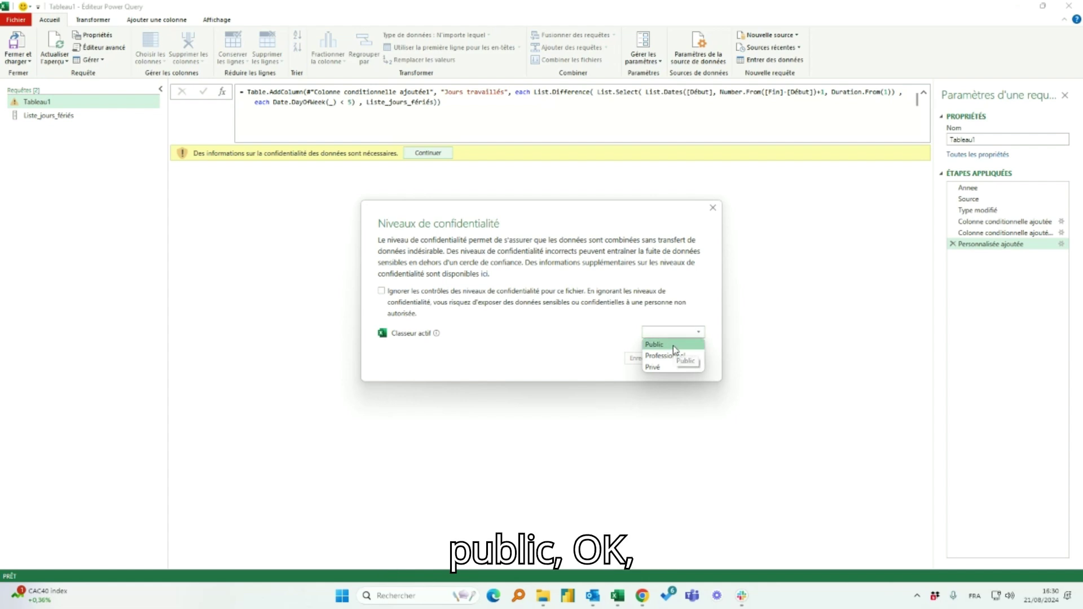
pyautogui.click(672, 346)
pyautogui.click(640, 359)
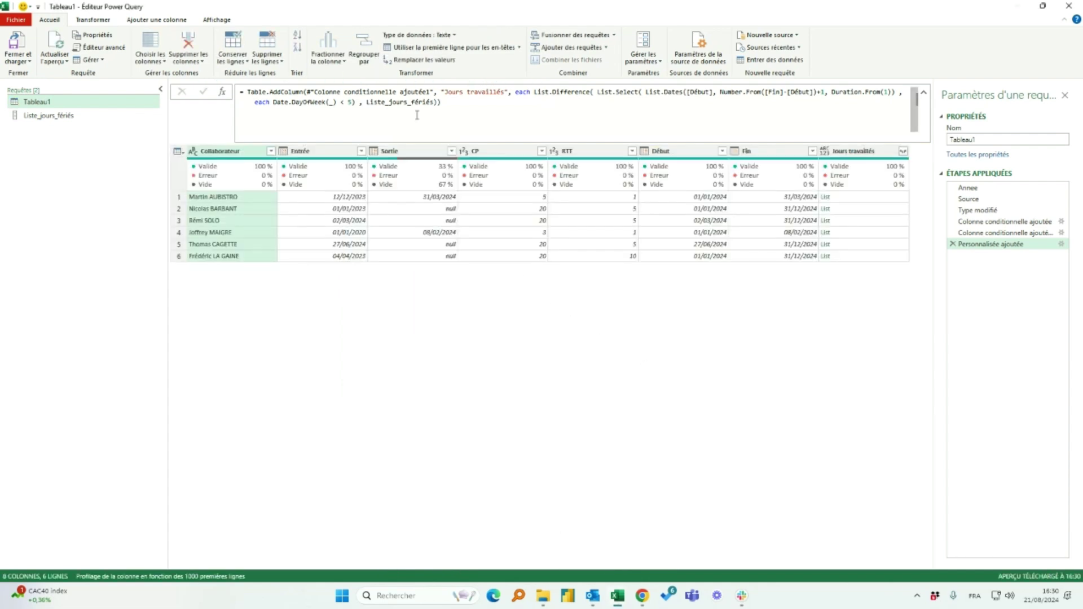
# Open the first row's Jours travaillés list to check that public holidays are excluded, and delete its navigation step
pyautogui.click(863, 208)
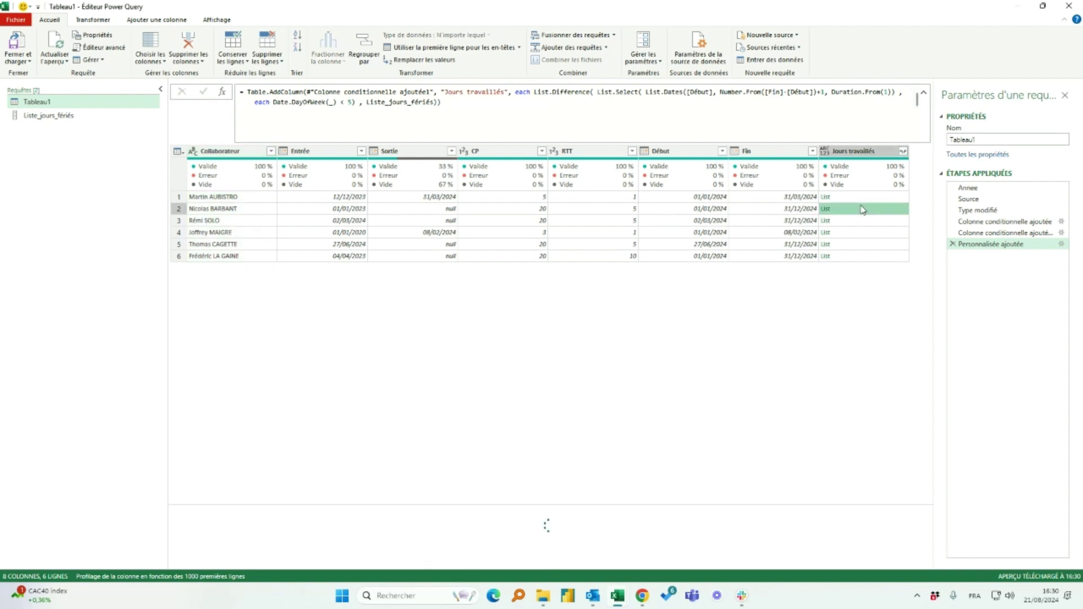
pyautogui.click(866, 197)
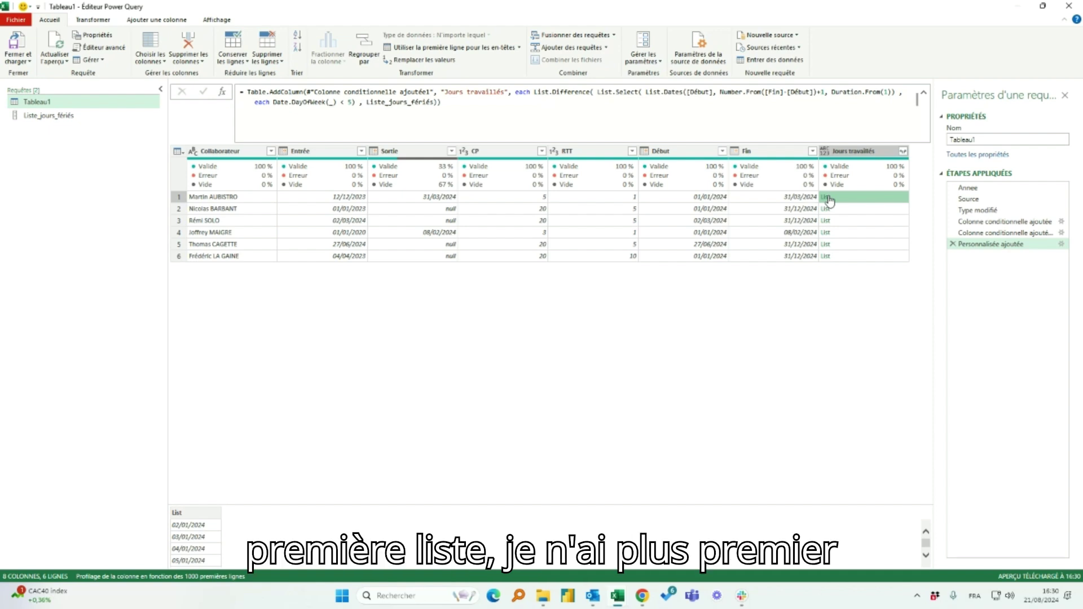
pyautogui.click(827, 198)
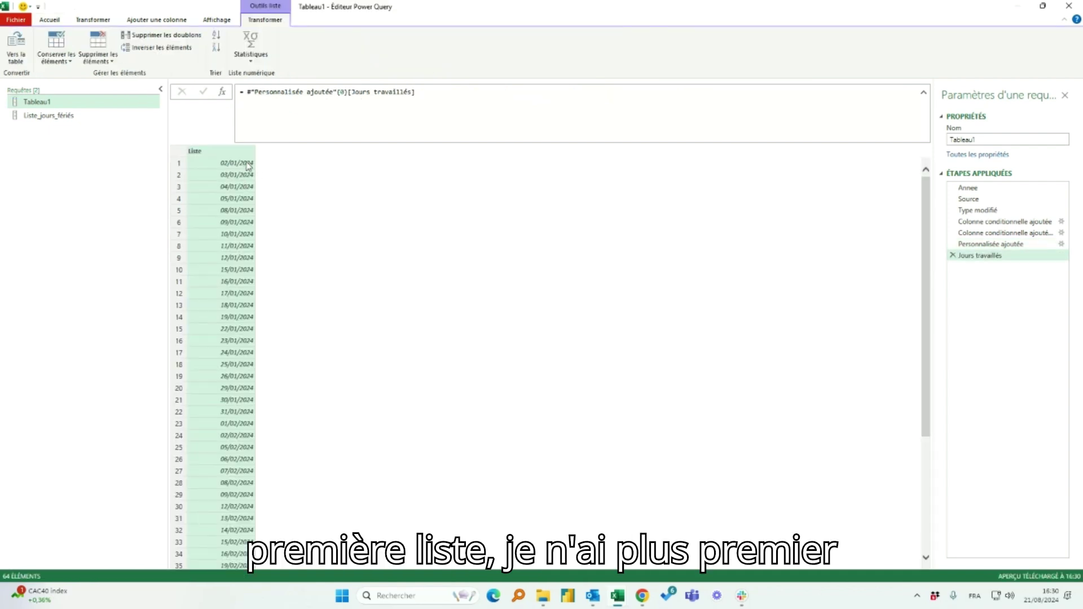
pyautogui.scroll(-4, 253, 332)
pyautogui.scroll(-6, 255, 333)
pyautogui.scroll(10, 242, 350)
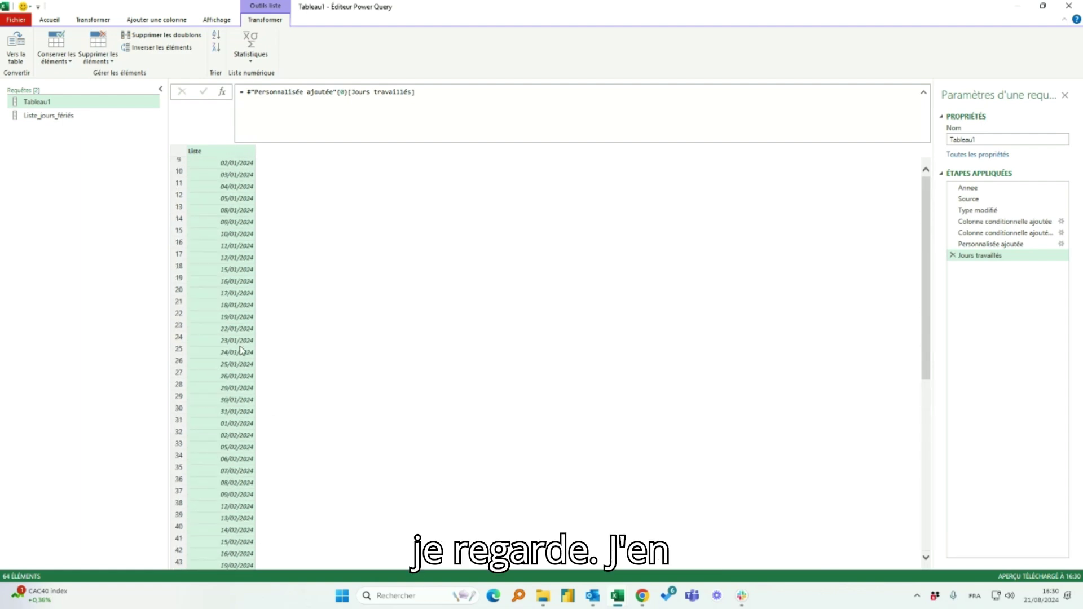
pyautogui.click(953, 255)
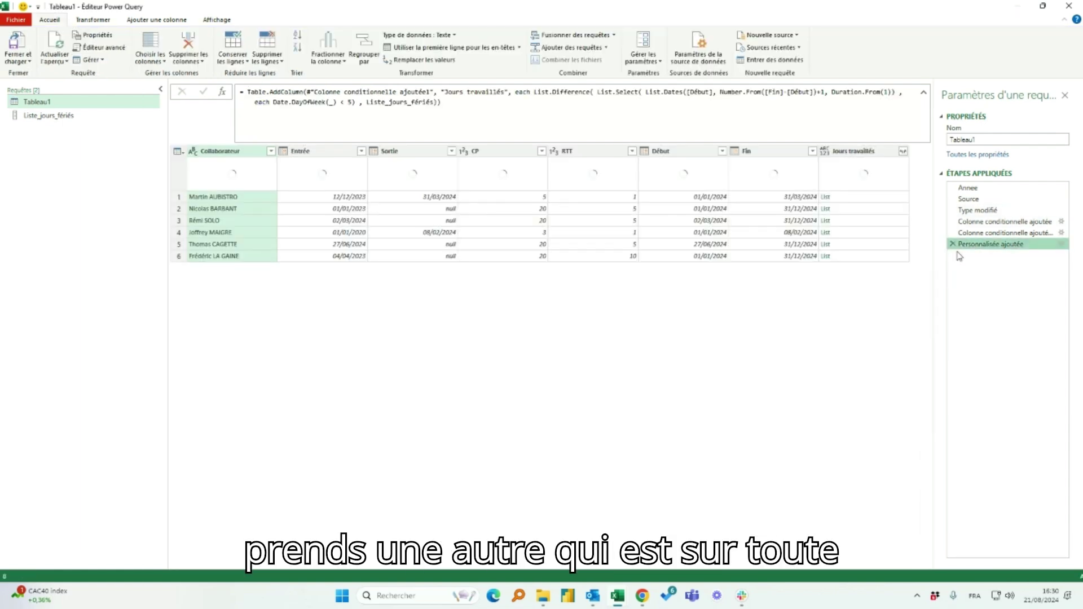
# Open the second row's Jours travaillés list to check that public holidays such as 1 May are excluded, and delete its navigation step
pyautogui.click(851, 209)
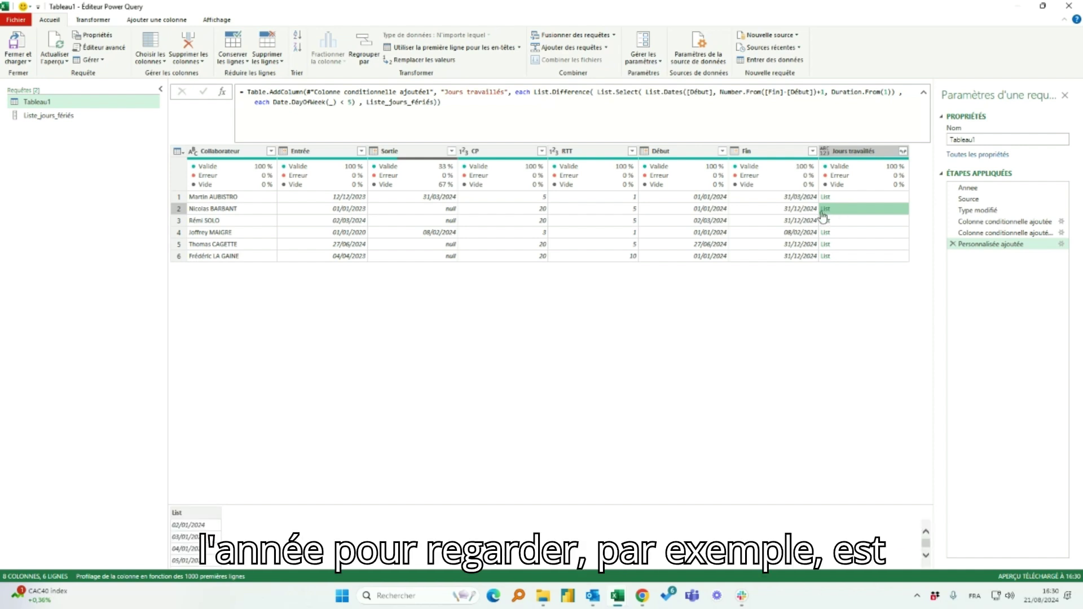
pyautogui.click(825, 208)
pyautogui.scroll(-5, 324, 349)
pyautogui.scroll(-15, 325, 349)
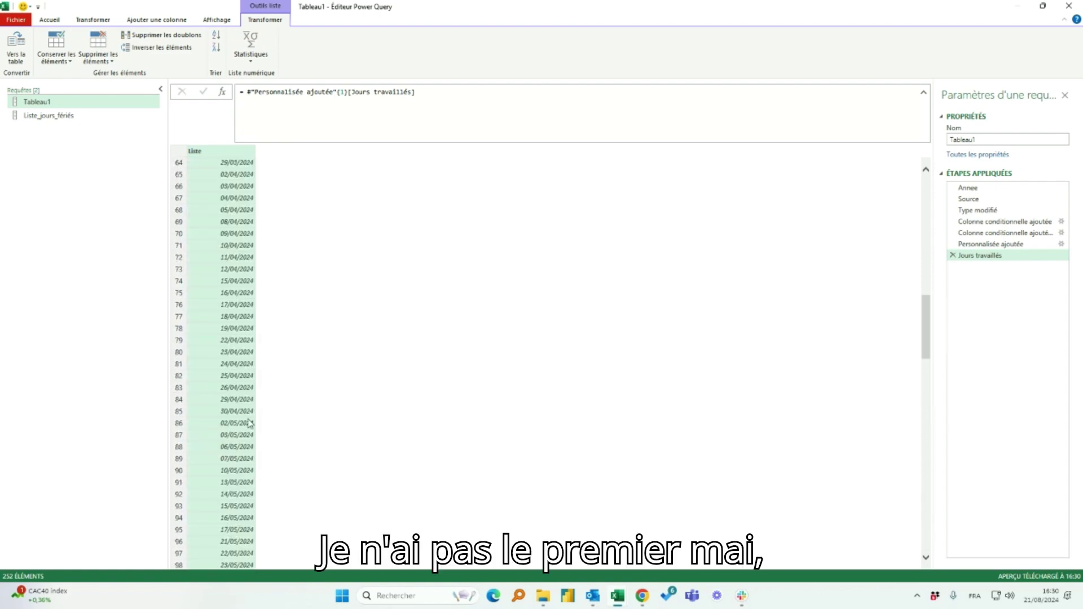
pyautogui.click(952, 255)
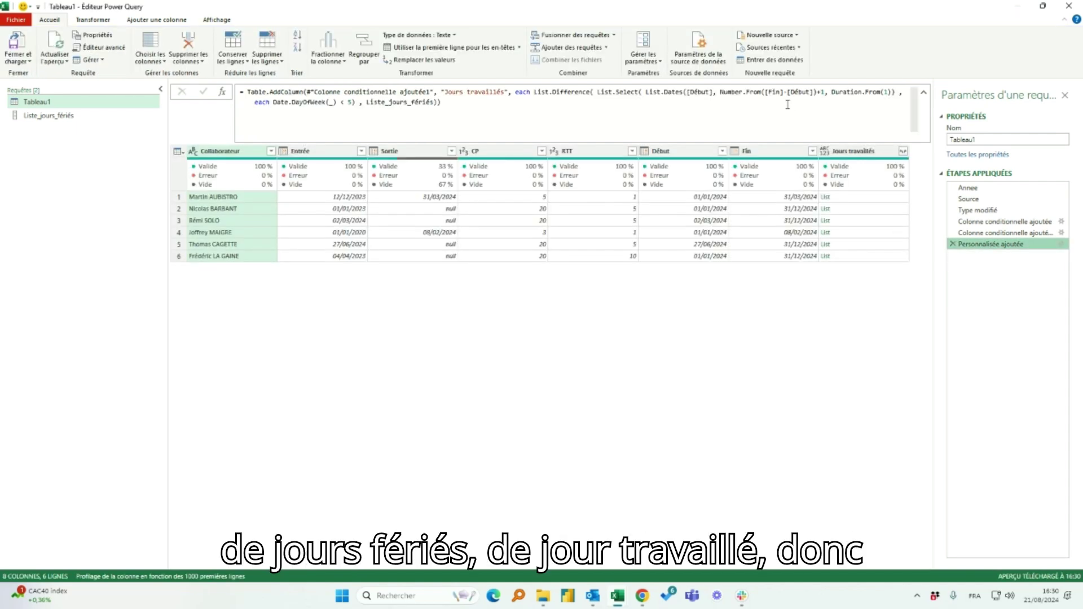
# Wrap the List.Difference expression of the Jours travaillés formula in List.Count( ) and validate it to count each employee's days
pyautogui.click(853, 151)
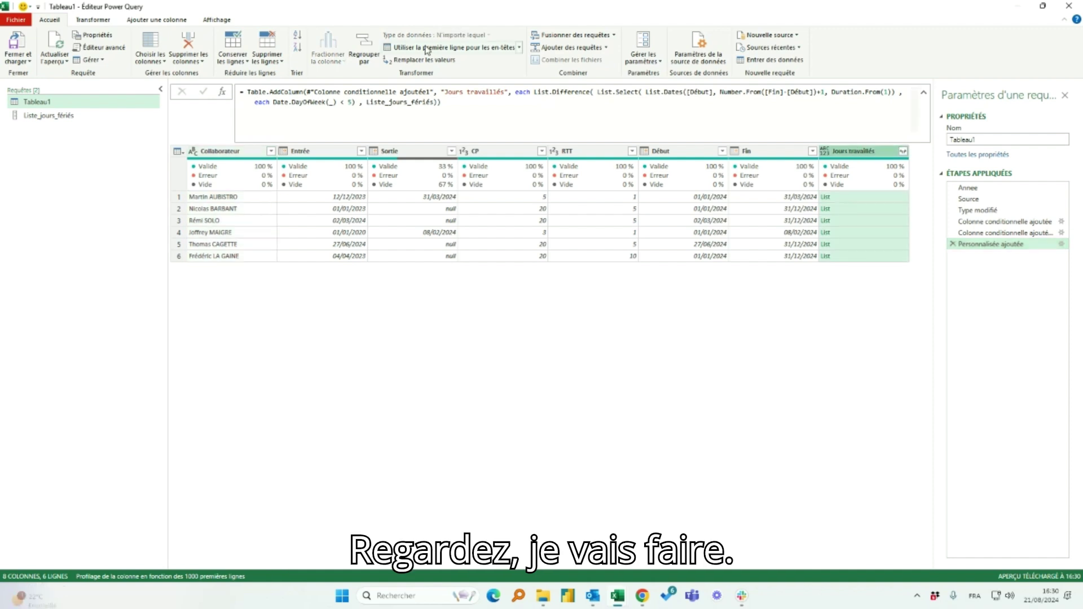
pyautogui.click(534, 92)
pyautogui.write('List. ')
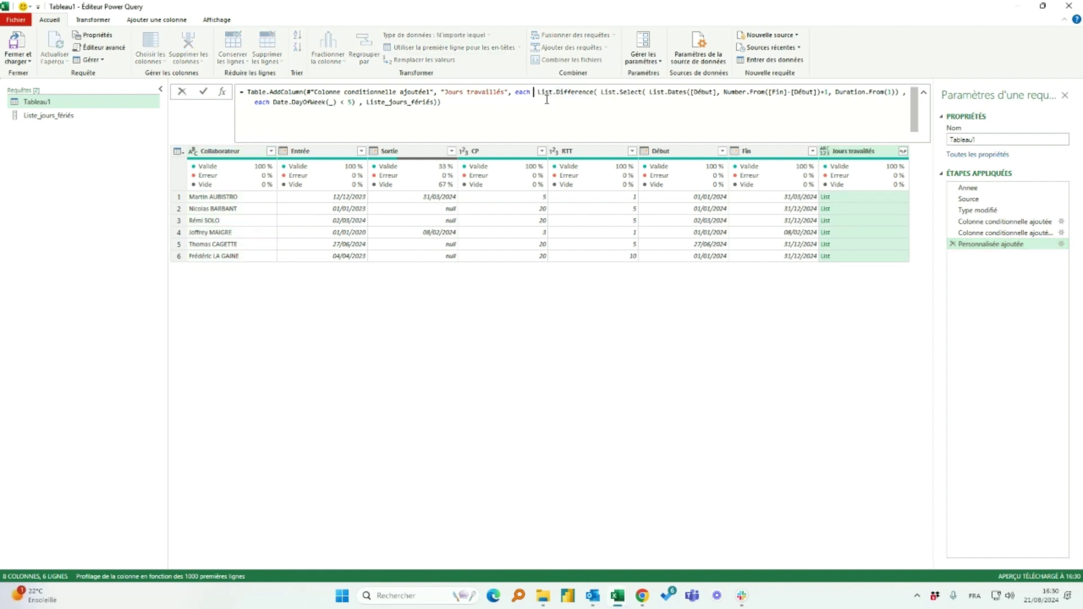
pyautogui.write('Count')
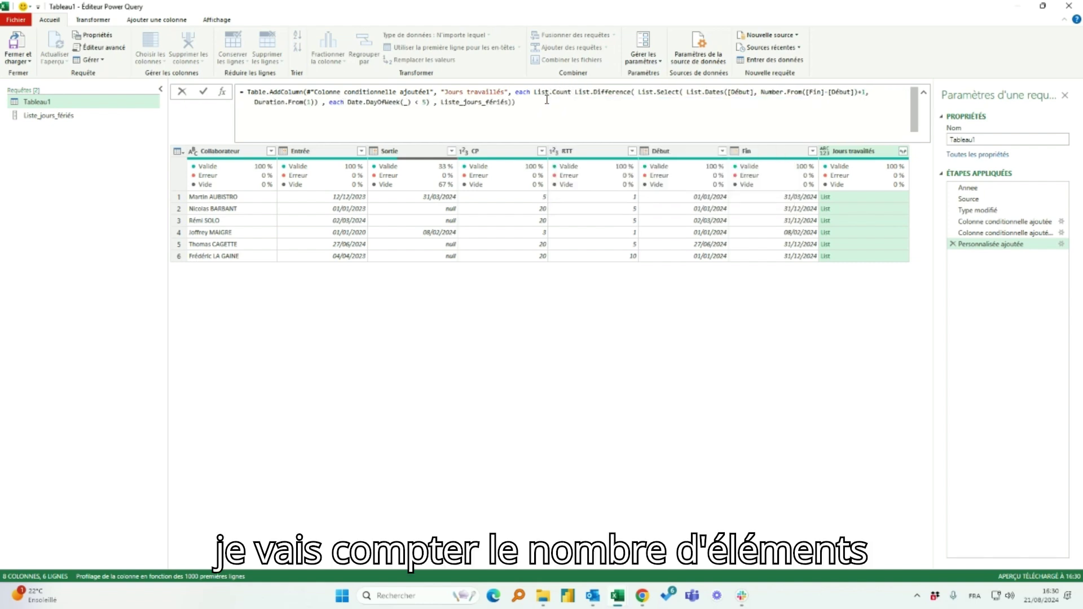
pyautogui.write('(')
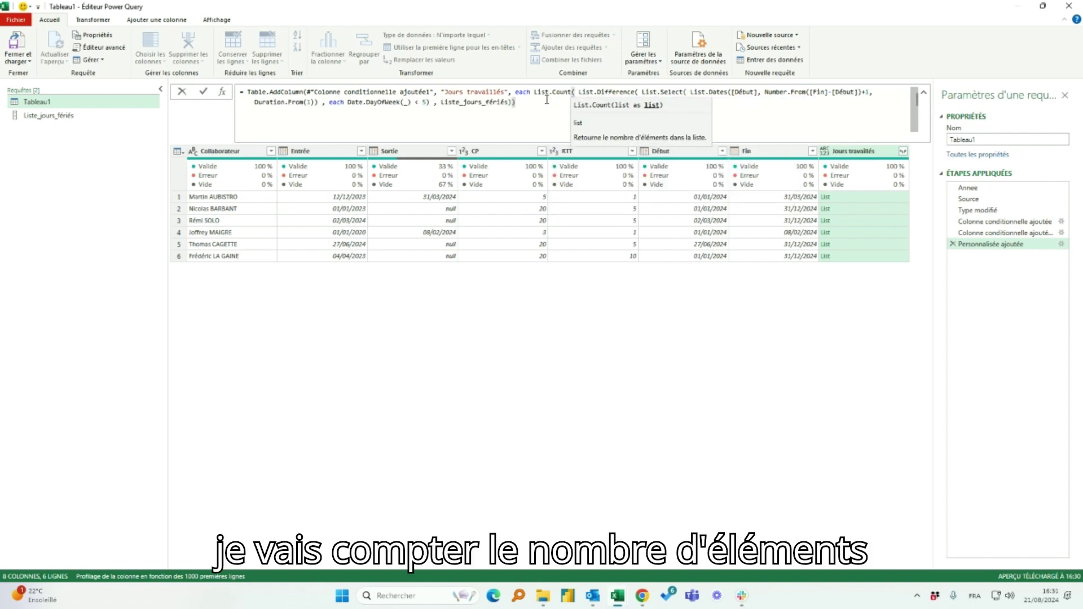
pyautogui.click(540, 106)
pyautogui.write(')')
pyautogui.click(203, 91)
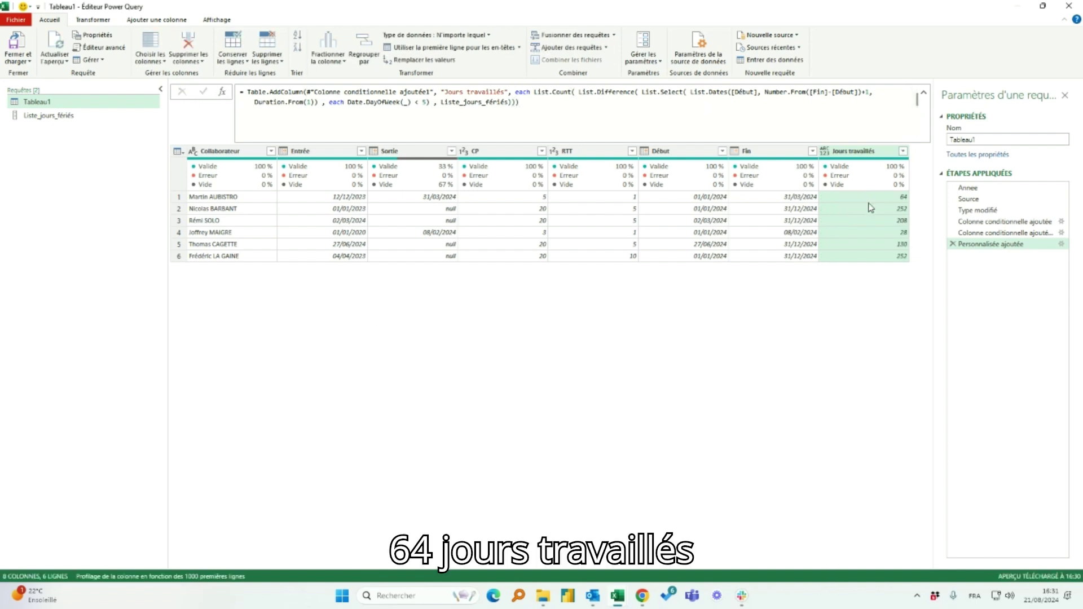
pyautogui.click(900, 210)
pyautogui.click(898, 220)
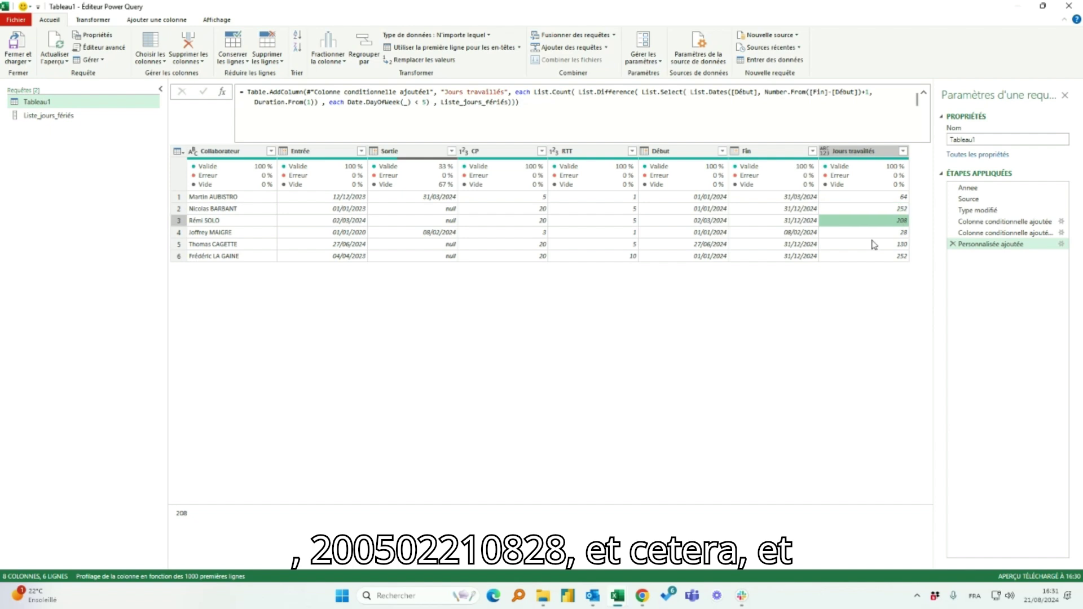
pyautogui.click(885, 232)
# Add Int64.Type as the column type argument at the end of the Jours travaillés Table.AddColumn formula and validate it
pyautogui.click(520, 102)
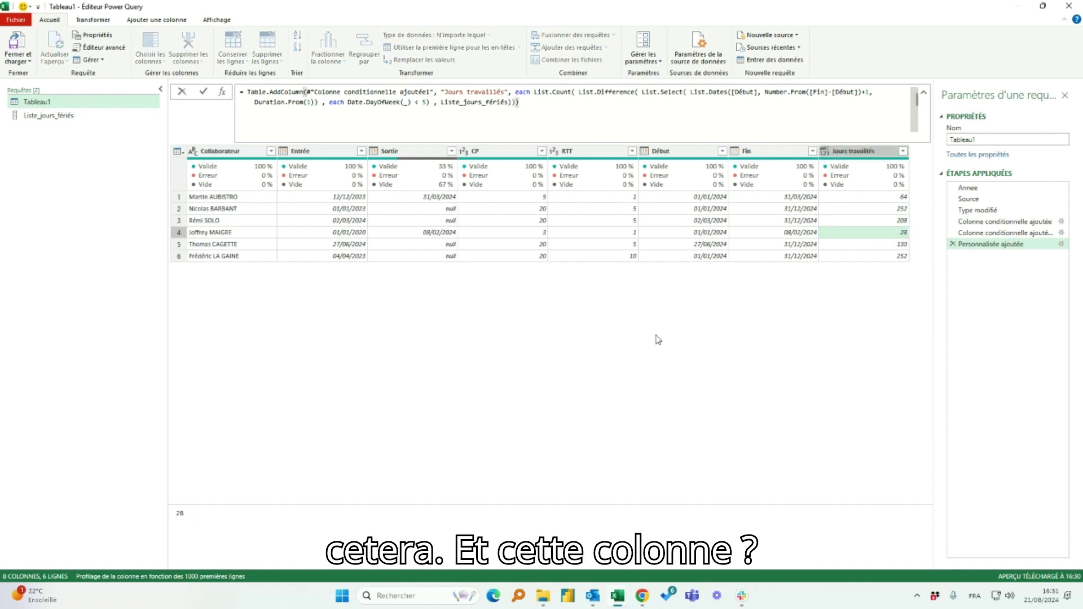
pyautogui.write('int')
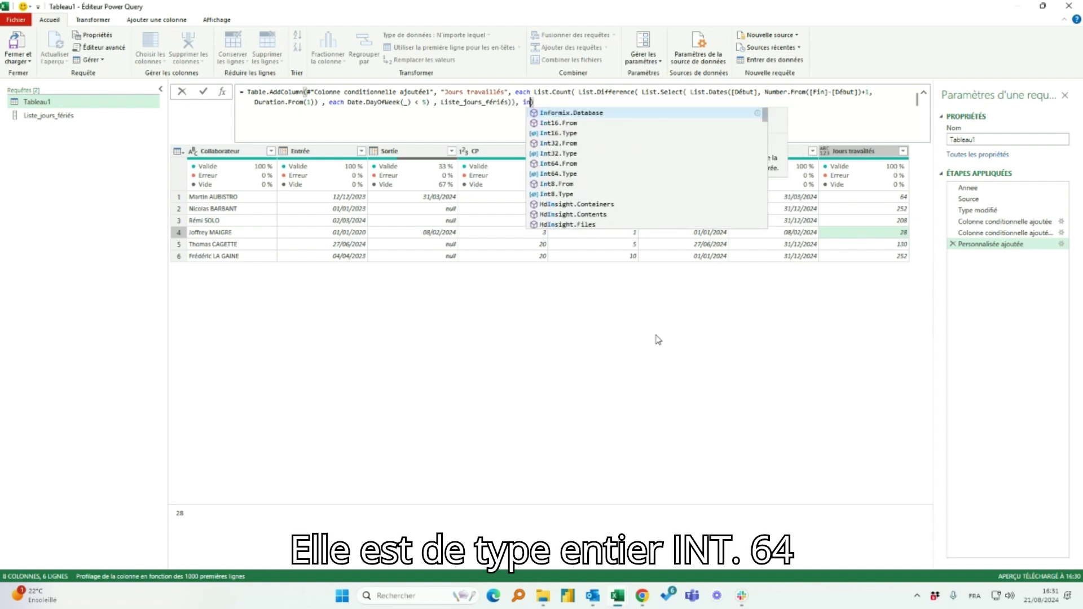
pyautogui.press('Down')
pyautogui.press('Down')
pyautogui.press('Down')
pyautogui.press('Down')
pyautogui.press('Down')
pyautogui.press('Tab')
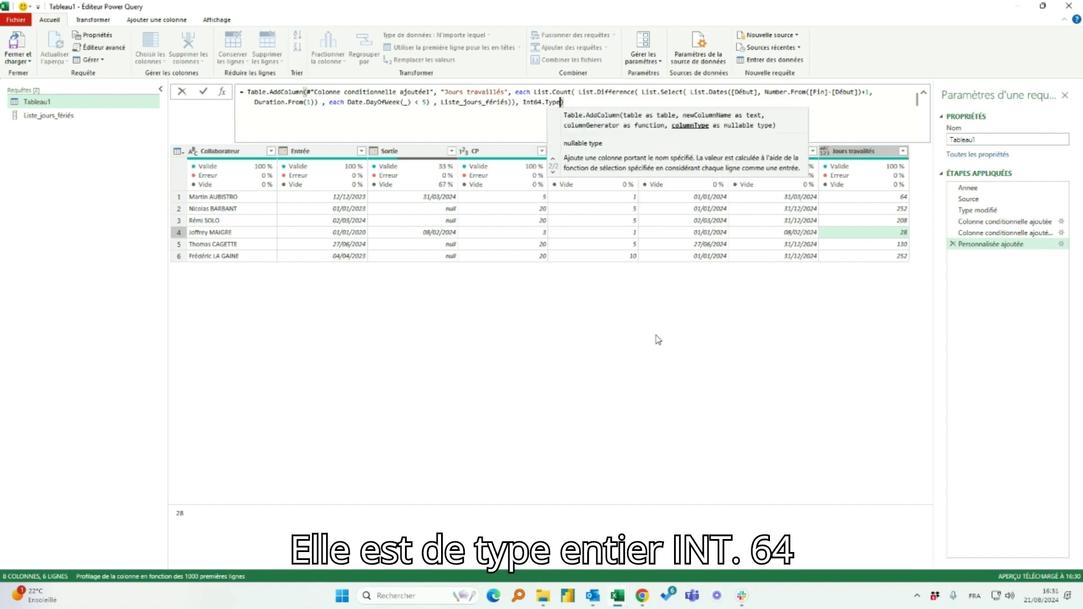
pyautogui.click(202, 91)
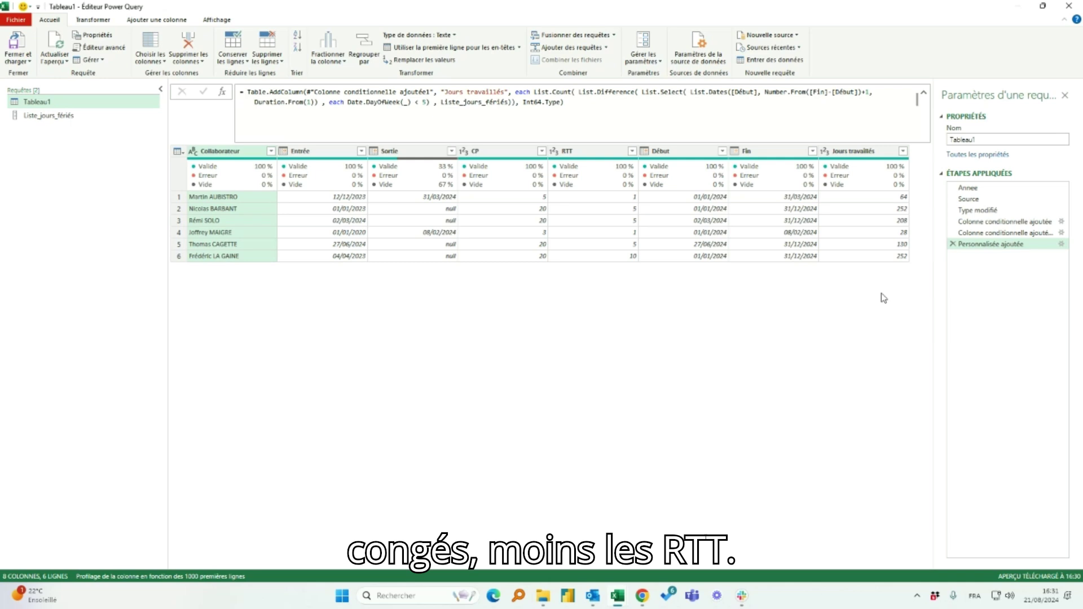
# Subtract [CP] and [RTT] from the List.Count result in the Jours travaillés formula, validate it and check the rows
pyautogui.click(537, 96)
pyautogui.click(512, 102)
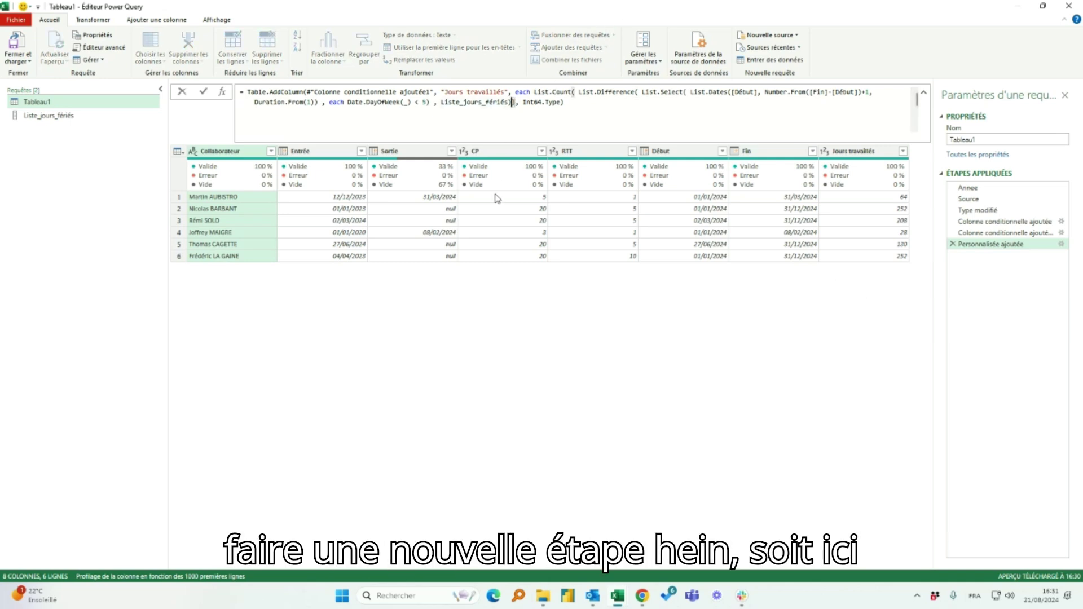
pyautogui.write('- [CP] ')
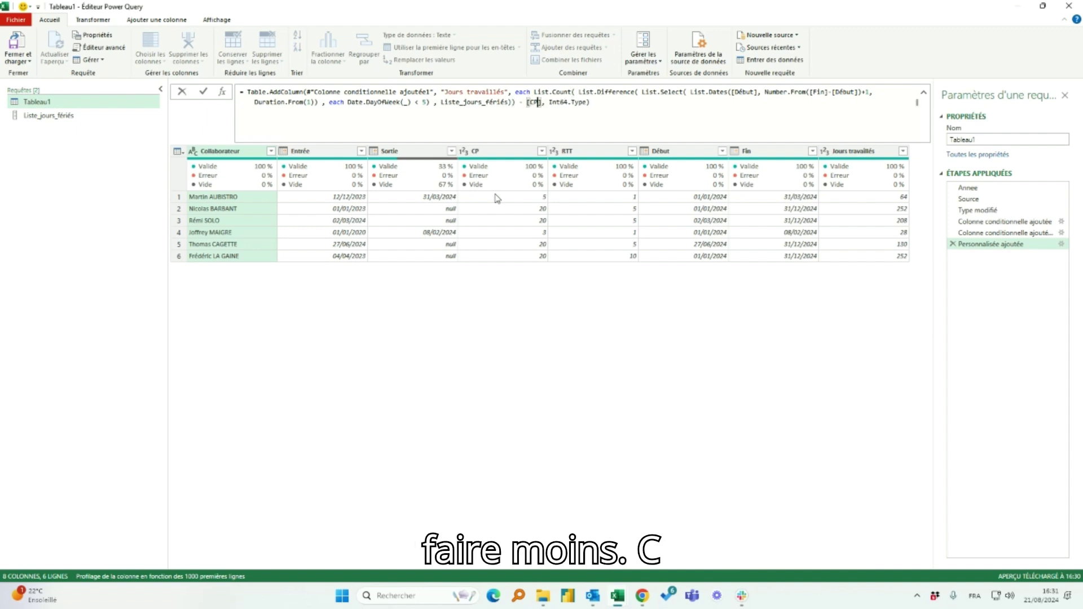
pyautogui.write('- ')
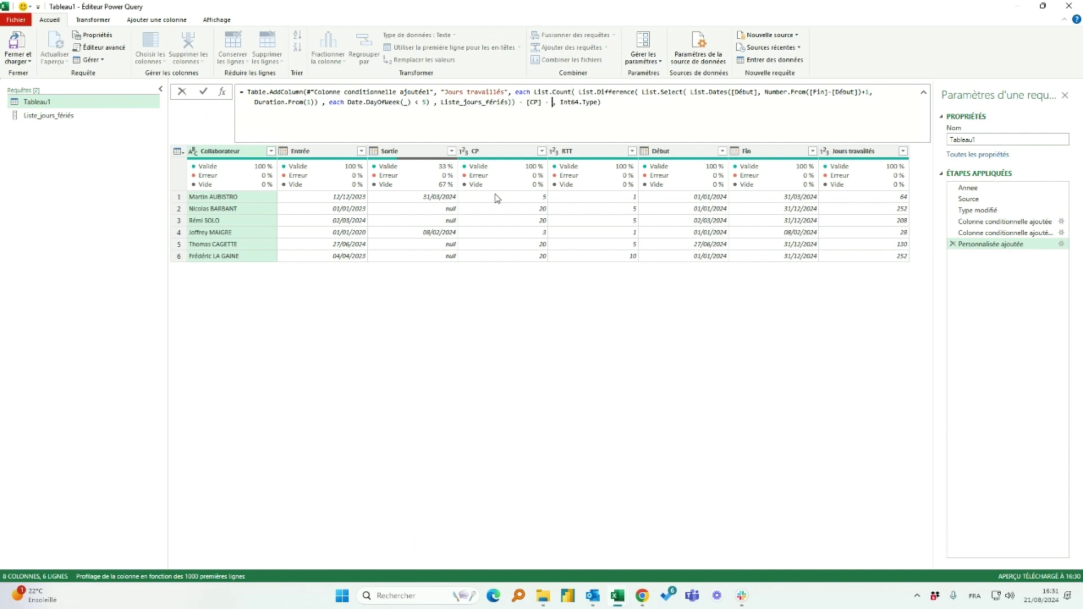
pyautogui.write('[RTT')
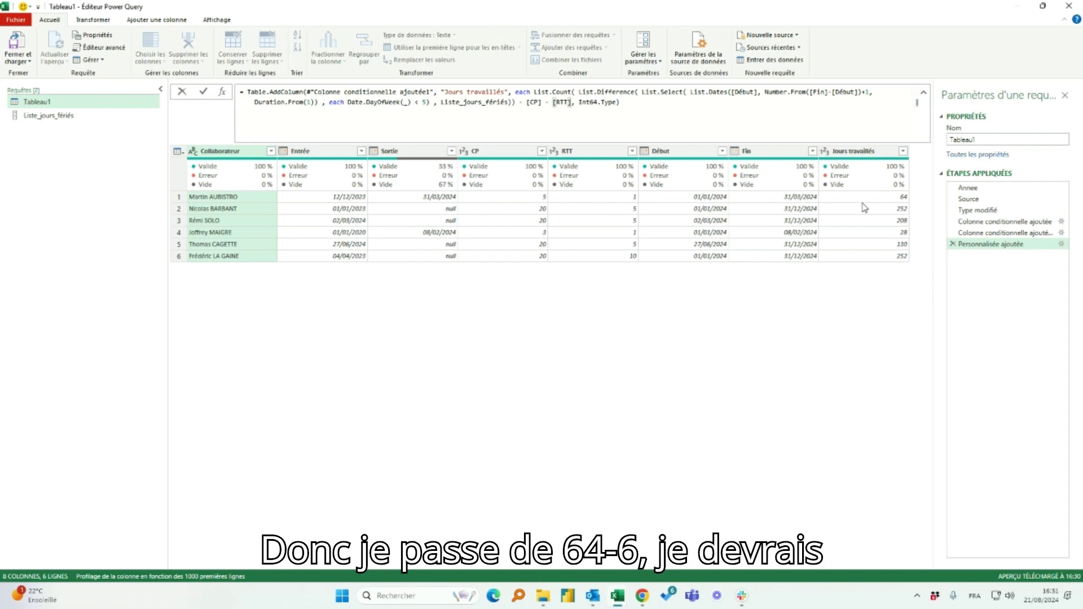
pyautogui.click(207, 95)
pyautogui.click(875, 209)
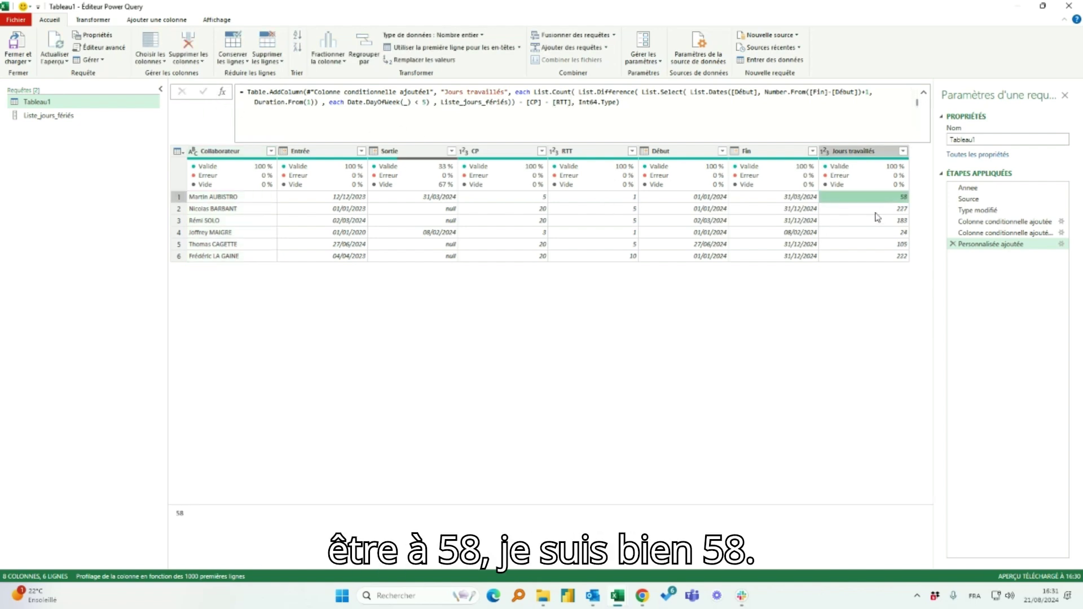
pyautogui.click(881, 233)
pyautogui.click(882, 246)
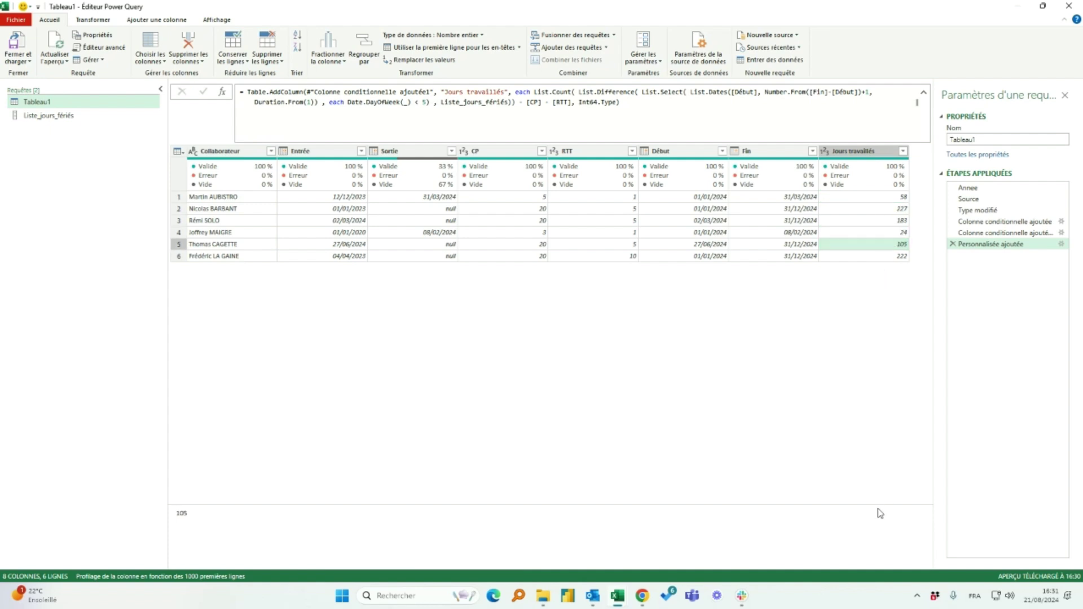
# Remove the Début and Fin columns from Tableau1 and check the remaining Jours travaillés values
pyautogui.click(691, 152)
pyautogui.keyDown('ctrl'); pyautogui.click(760, 152); pyautogui.keyUp('ctrl')
pyautogui.rightClick(763, 151)
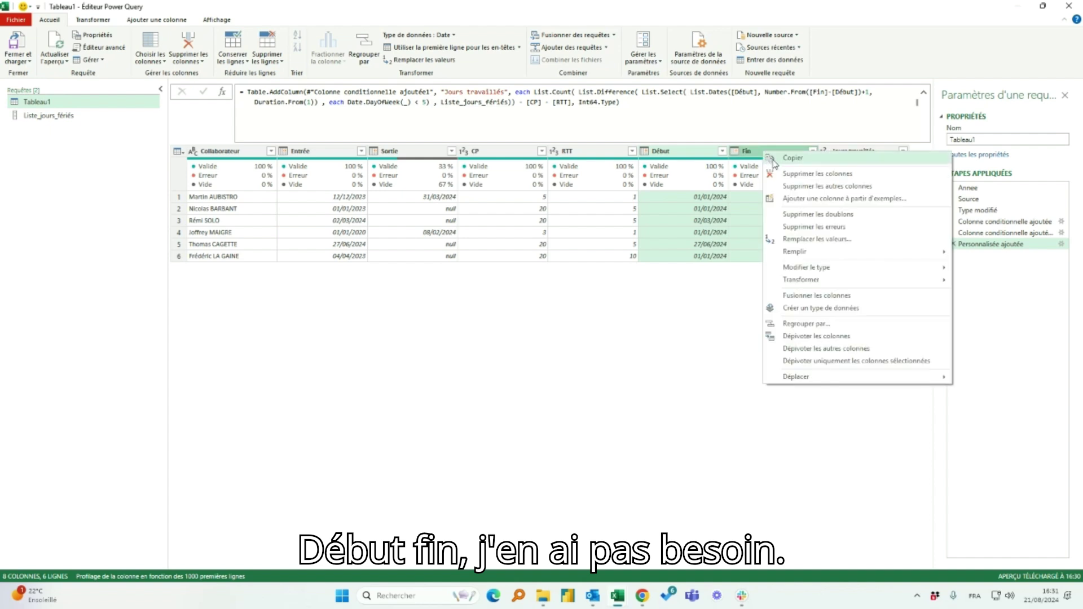
pyautogui.click(793, 176)
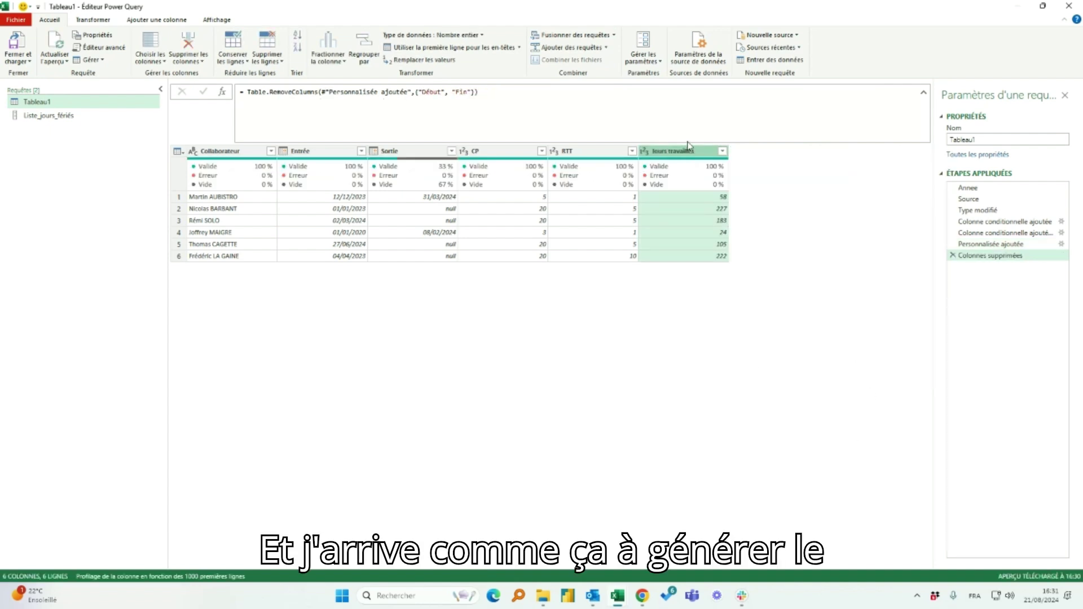
pyautogui.click(690, 196)
pyautogui.click(693, 221)
pyautogui.click(691, 246)
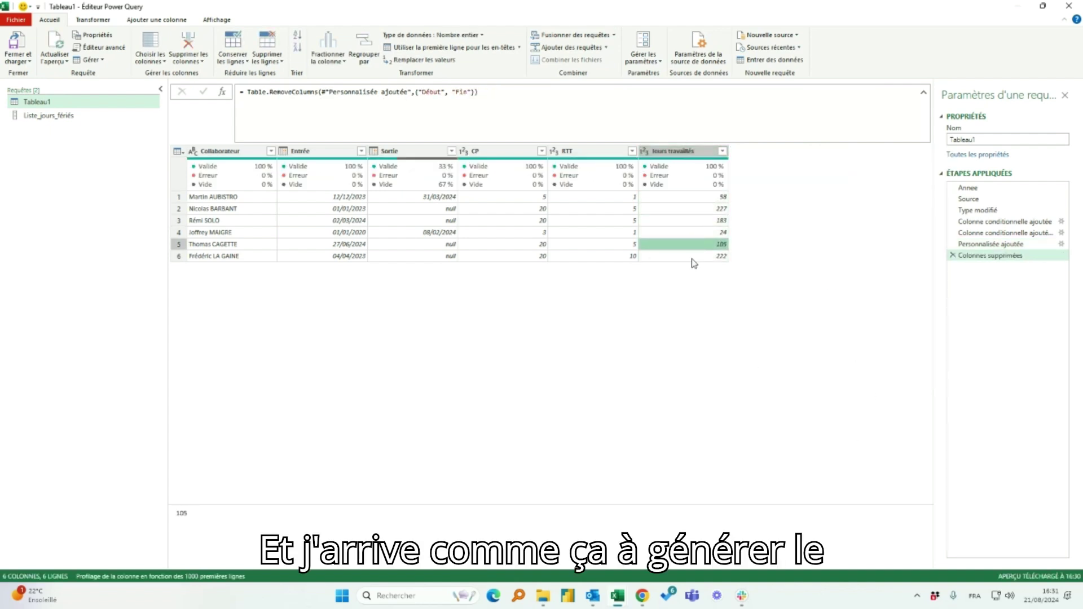
pyautogui.click(688, 233)
pyautogui.click(685, 210)
pyautogui.click(681, 199)
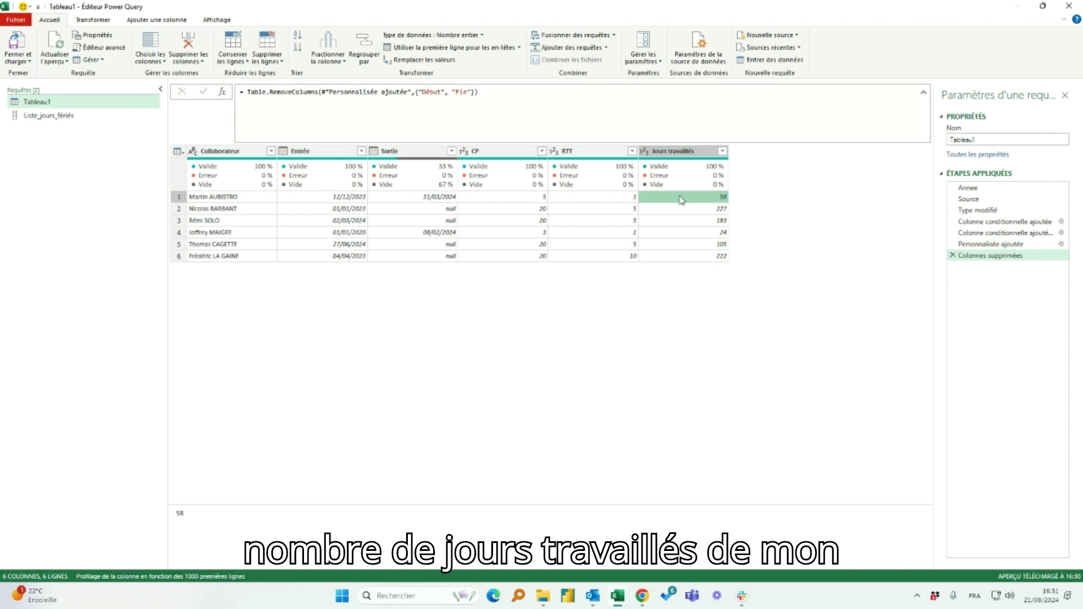
# Close and load the queries into the Excel workbook and delete the Liste_jours_fériés sheet, leaving that query as a connection only
pyautogui.click(17, 43)
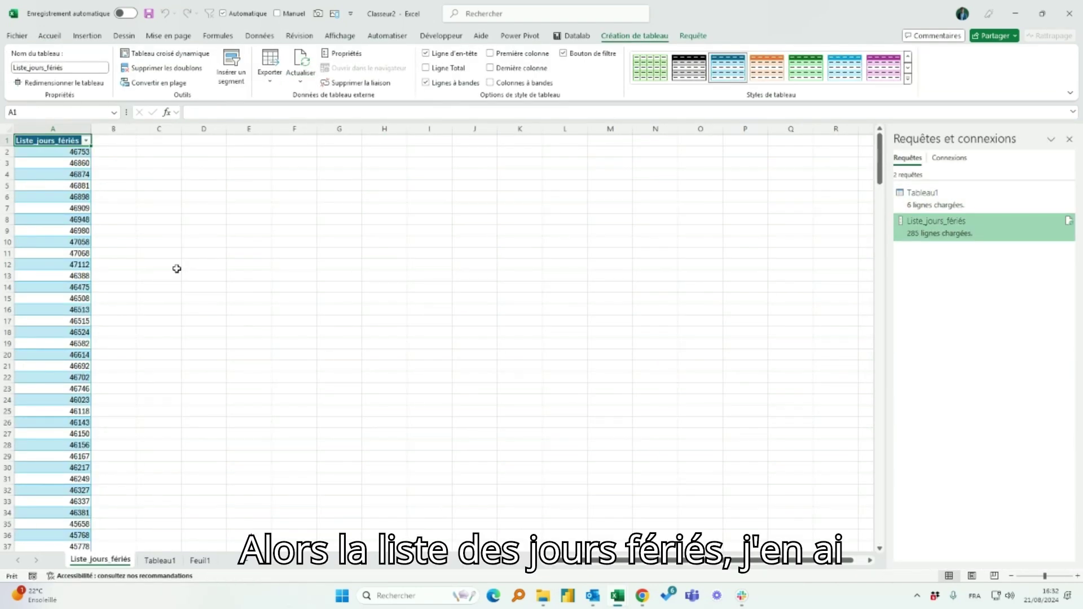
pyautogui.rightClick(111, 559)
pyautogui.click(147, 400)
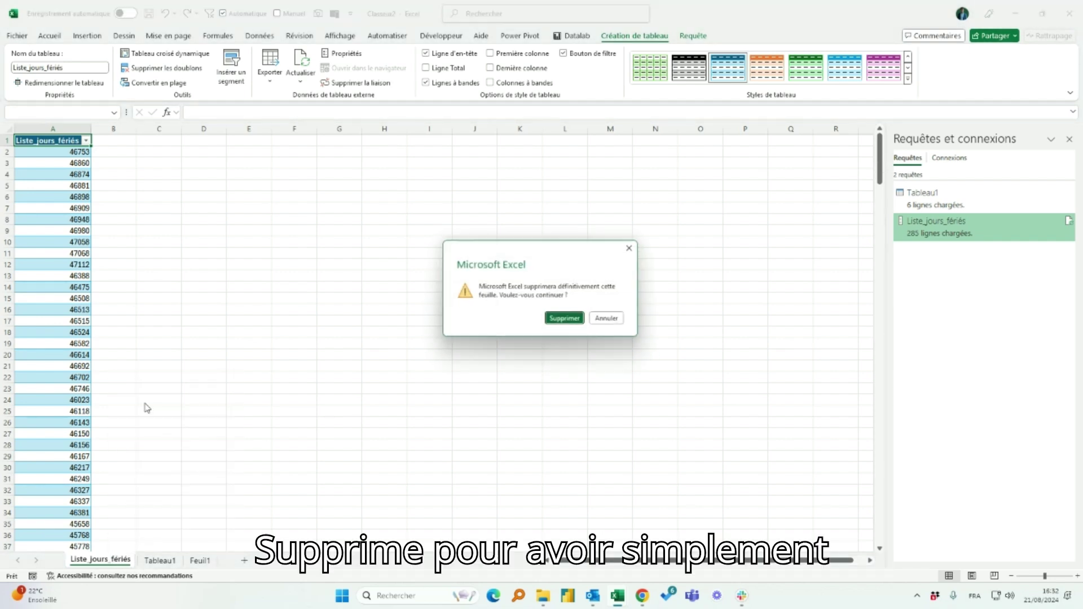
pyautogui.click(559, 317)
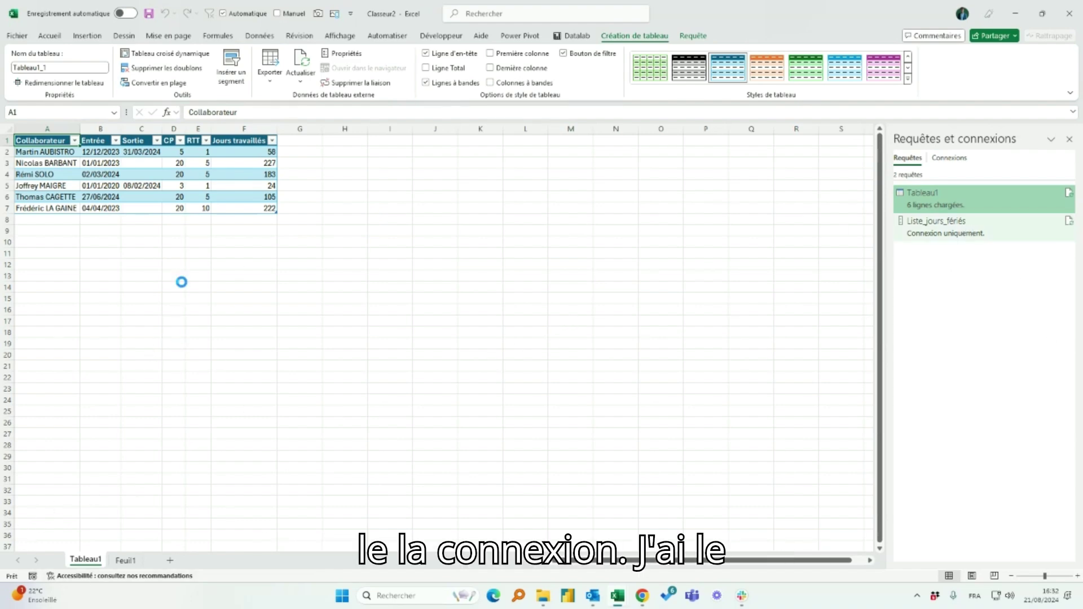
# Compare the source table's entry, exit, CP and RTT columns in Feuil1 with the Jours travaillés column in the Tableau1 sheet
pyautogui.scroll(6, 182, 282)
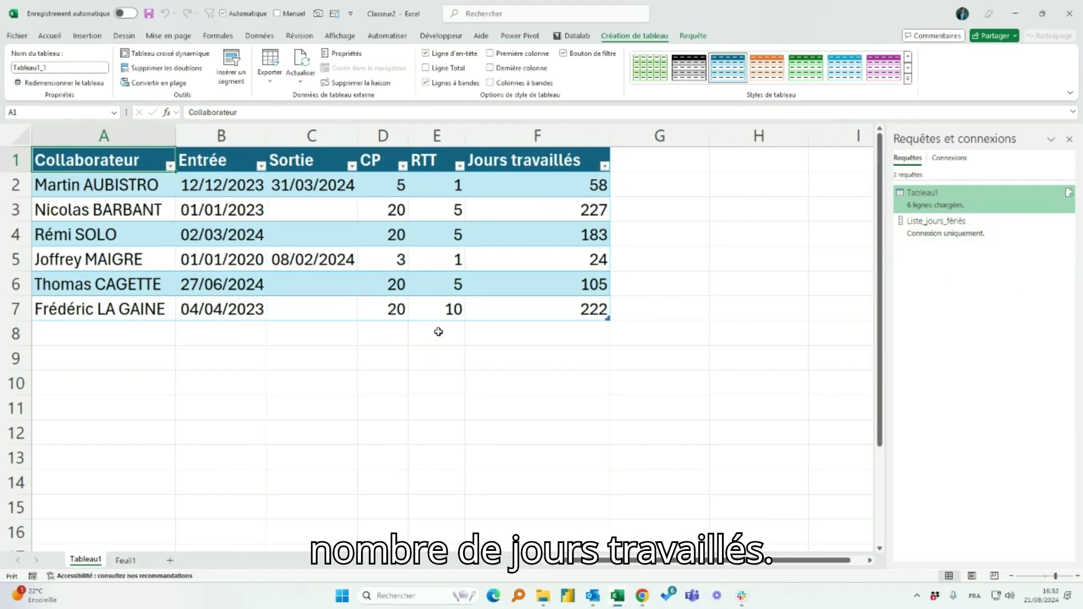
pyautogui.click(364, 372)
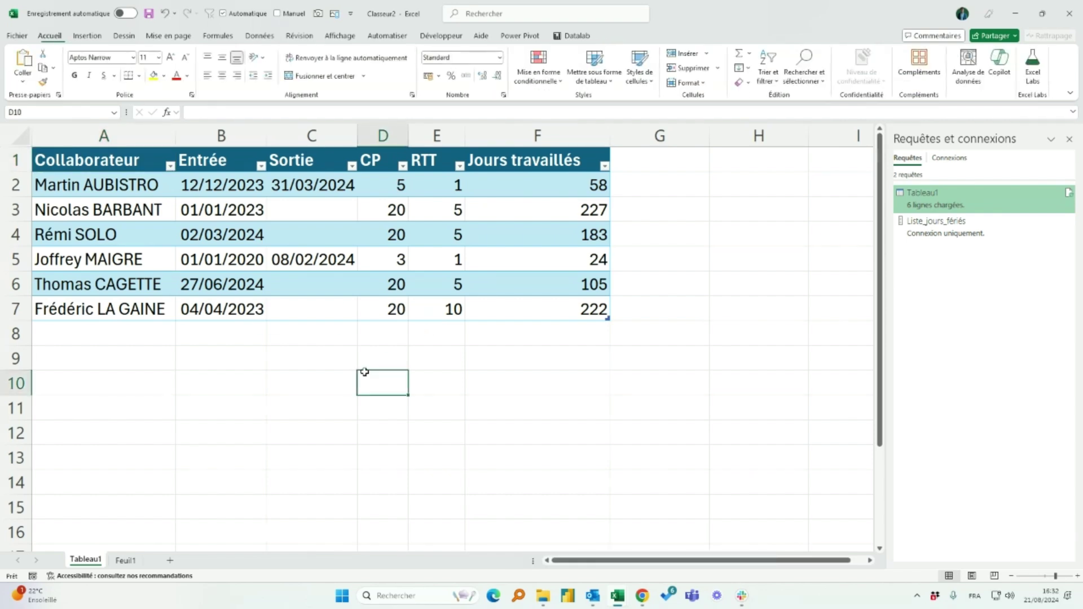
pyautogui.click(125, 560)
pyautogui.scroll(-2, 423, 356)
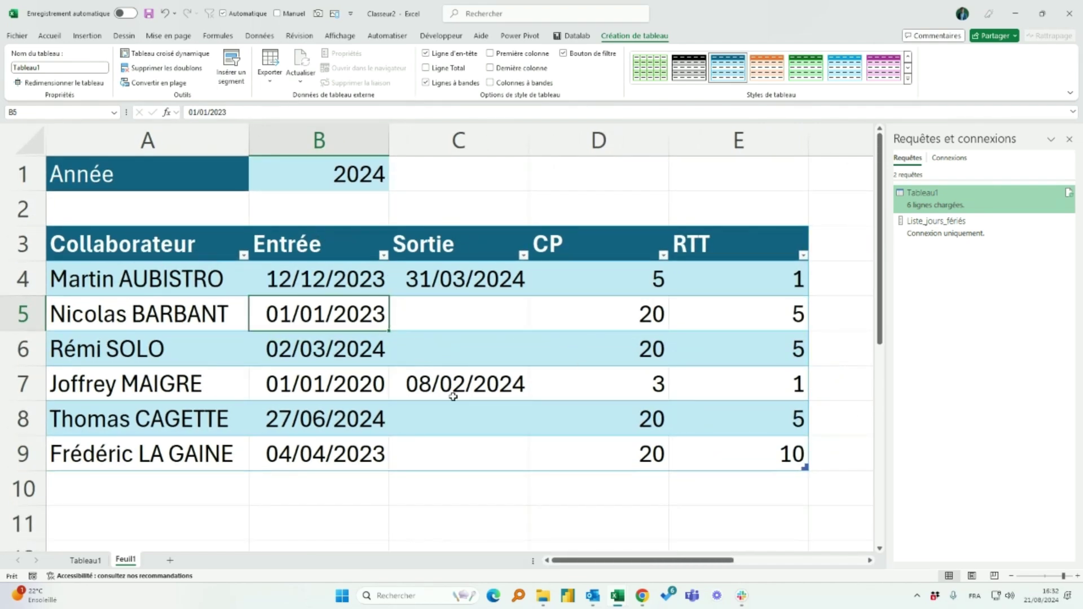
pyautogui.moveTo(310, 253); pyautogui.dragTo(332, 415)
pyautogui.moveTo(457, 248); pyautogui.dragTo(497, 486)
pyautogui.click(592, 245)
pyautogui.hotkey('ctrl', 'a')
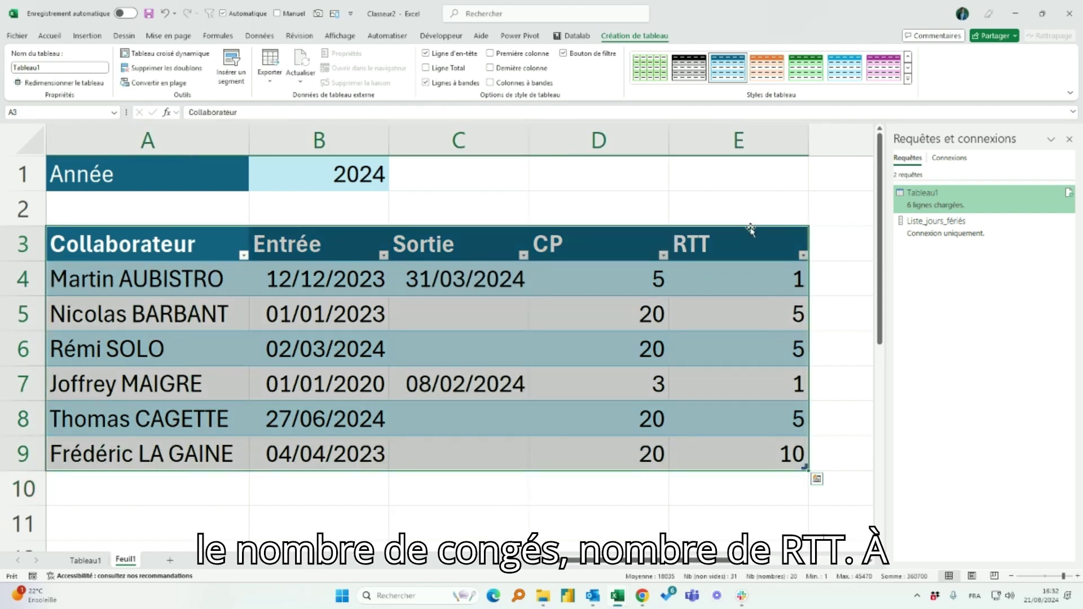
pyautogui.click(750, 229)
pyautogui.click(86, 560)
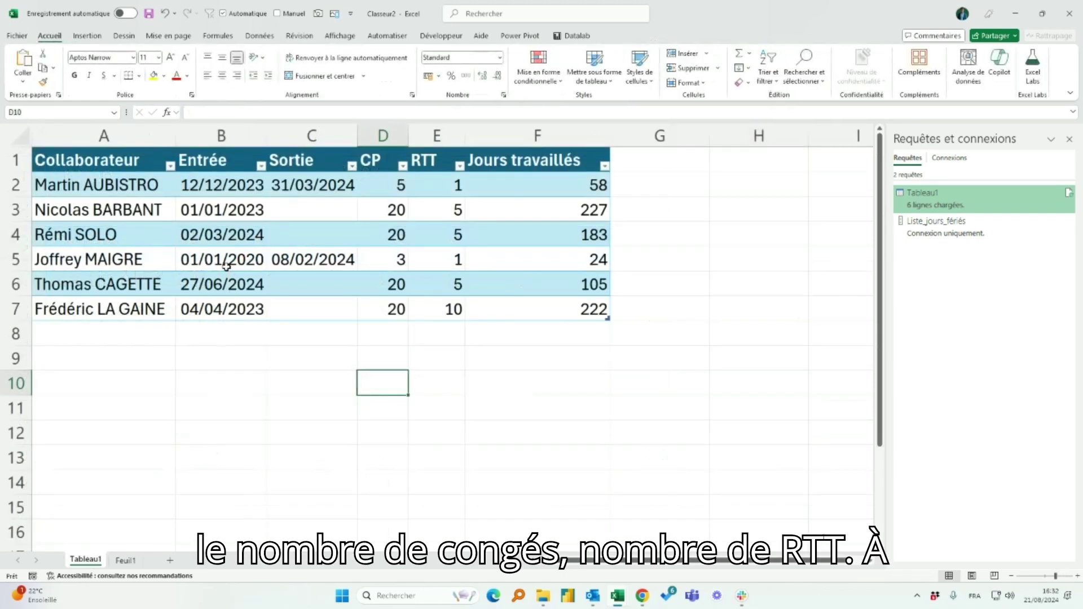
pyautogui.moveTo(525, 184); pyautogui.dragTo(518, 314)
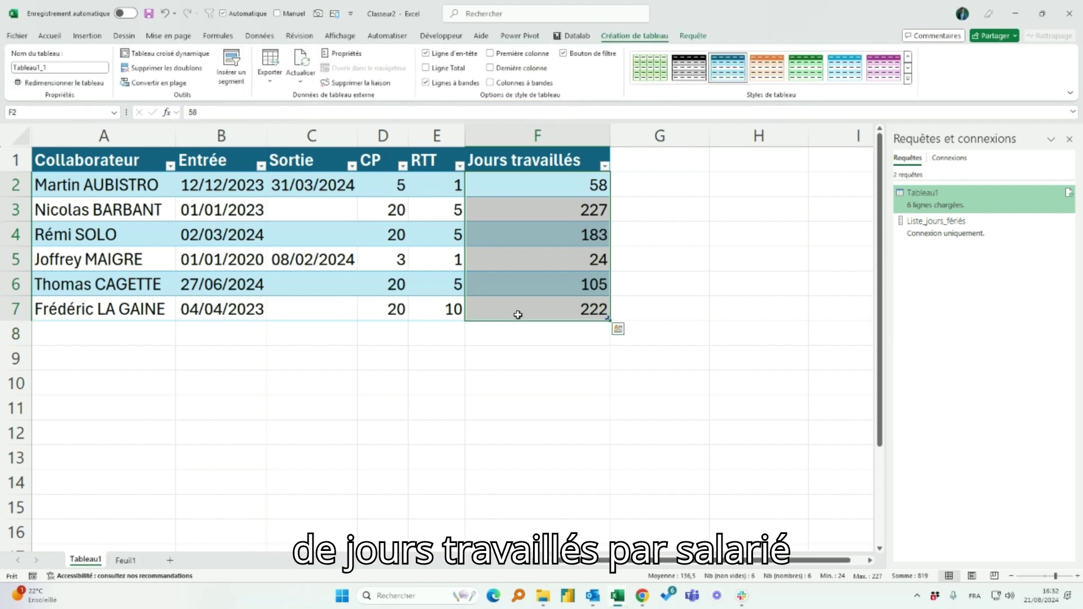